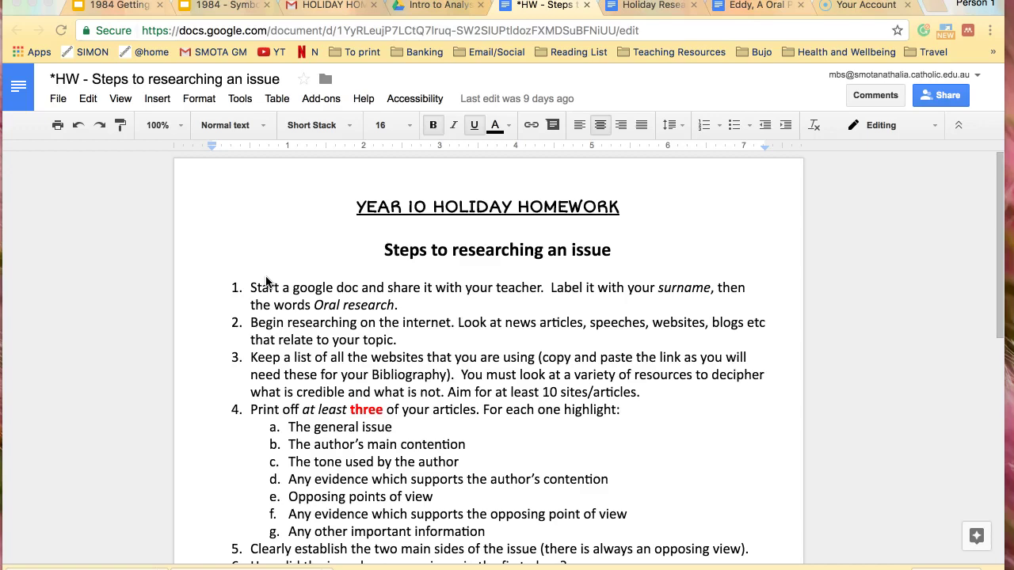
Close the other student's research document and bring up the Holiday Research template
left_click(336, 262)
scroll(362, 328, "down", 5)
scroll(366, 328, "down", 8)
scroll(367, 328, "up", 12)
scroll(367, 328, "down", 2)
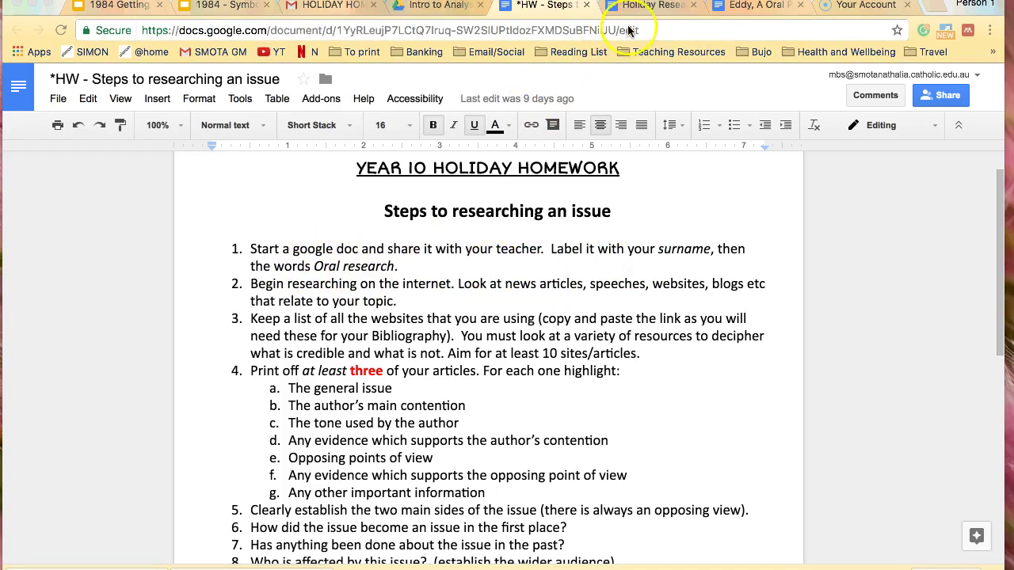
left_click(800, 6)
left_click(675, 13)
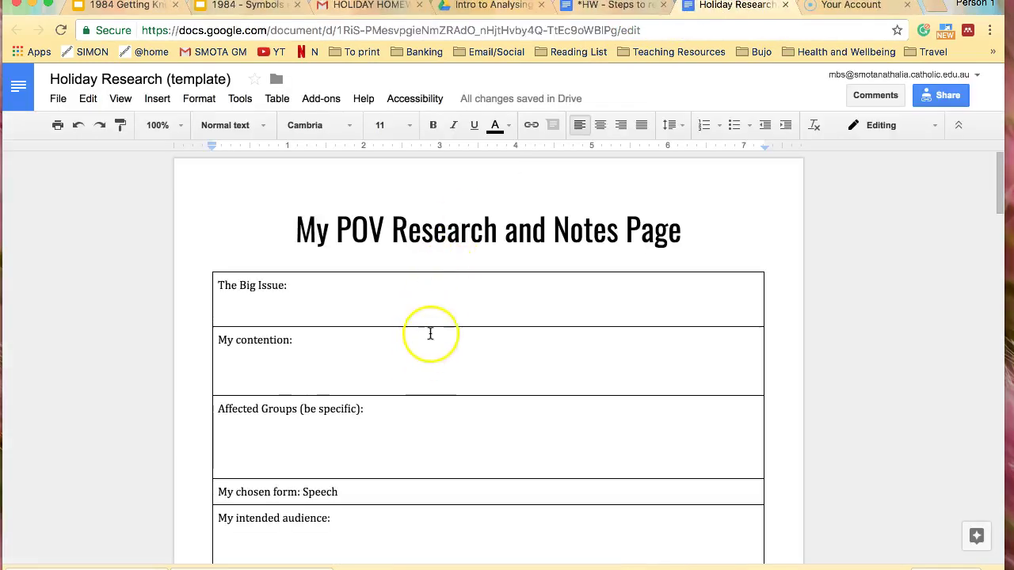
scroll(430, 334, "down", 3)
scroll(430, 333, "down", 10)
scroll(430, 333, "up", 5)
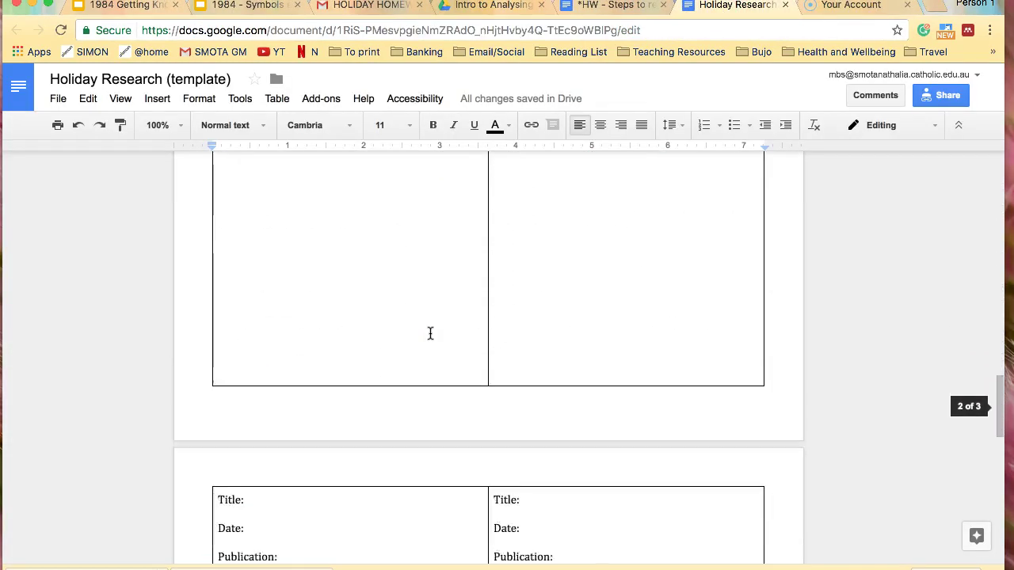
scroll(430, 334, "up", 10)
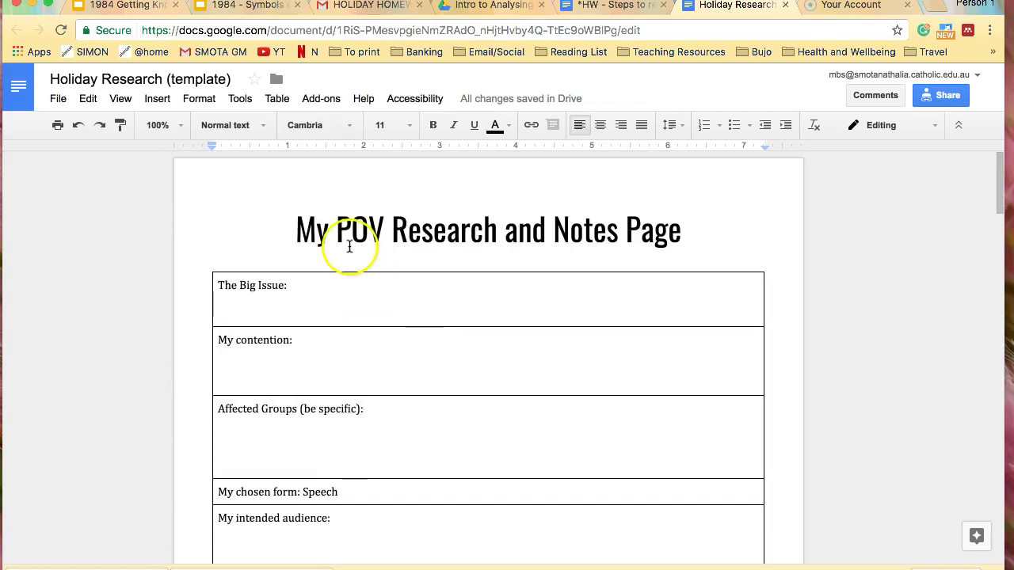
Make a copy of the template named with the student's surname plus 'Oral Presentation Research'
left_click(51, 100)
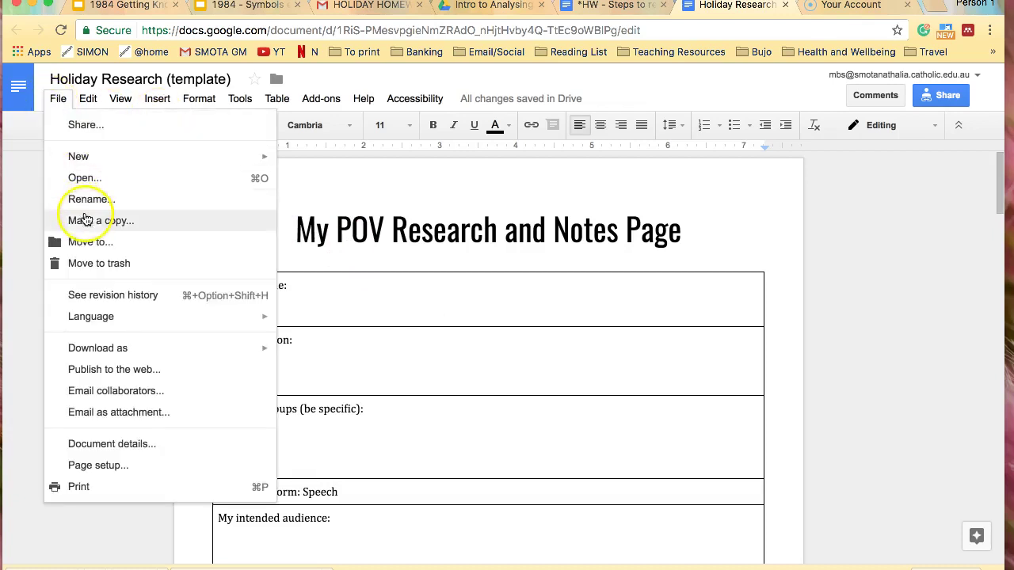
left_click(89, 220)
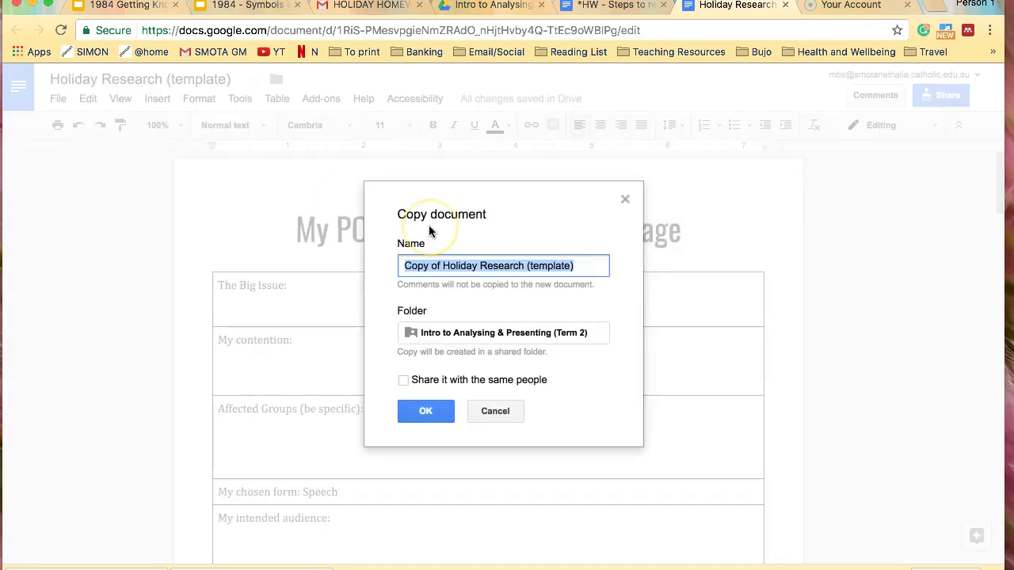
type("Brooks, M Oral Pre")
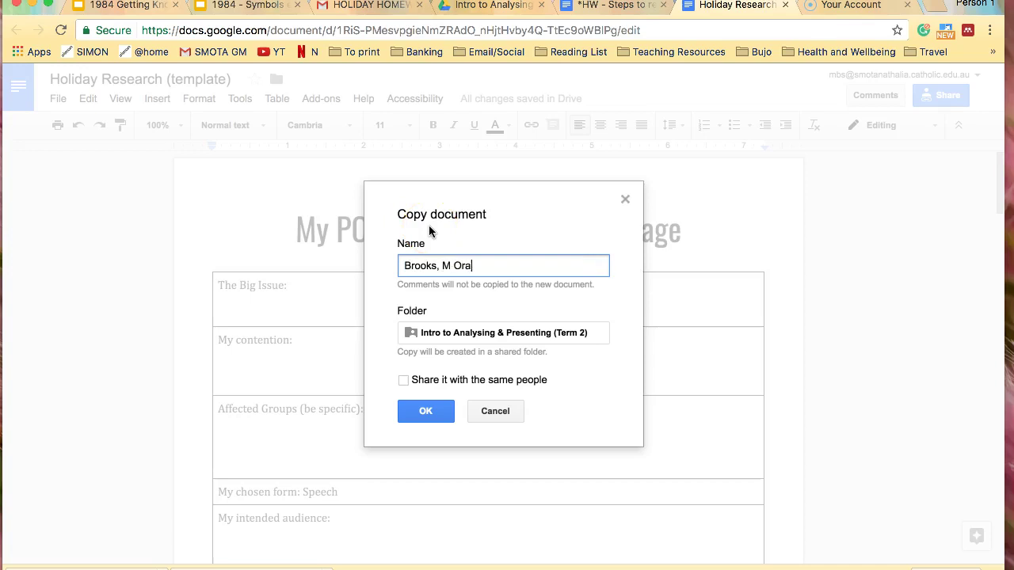
type("sentatio")
key("BackSpace")
key("BackSpace")
type("ion Research")
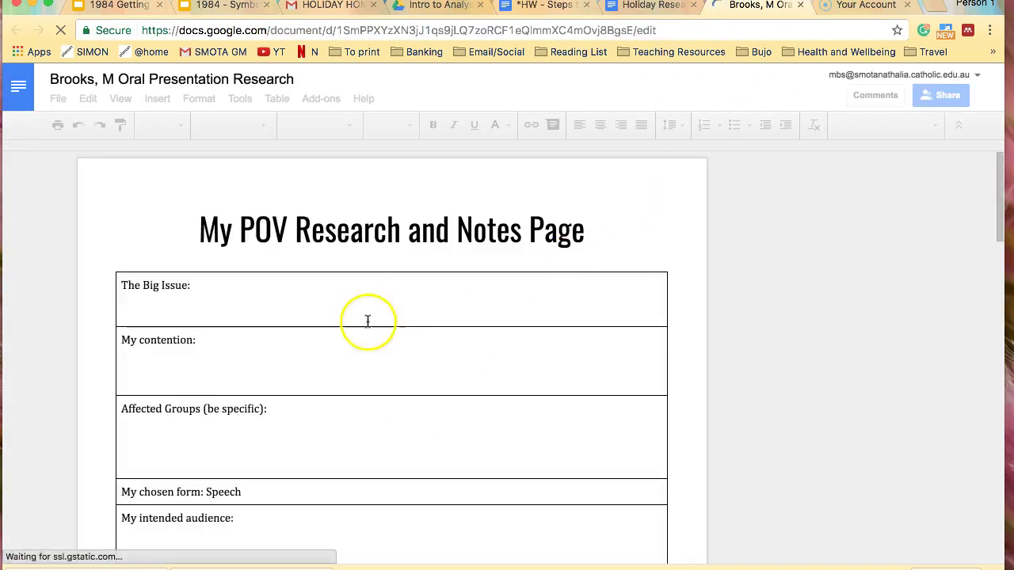
Check the homework steps document, then return to the new research copy
left_click(264, 289)
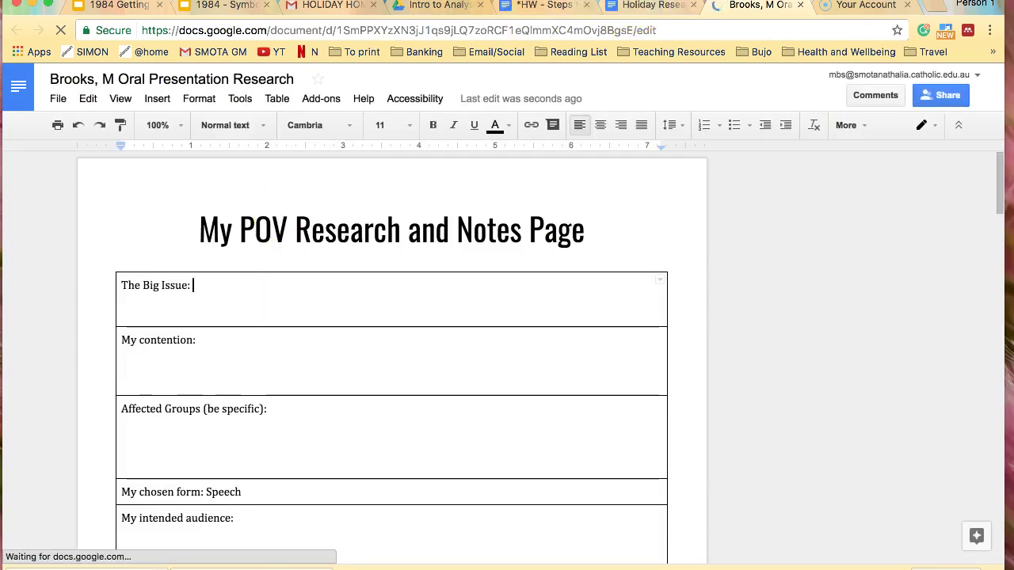
left_click(545, 7)
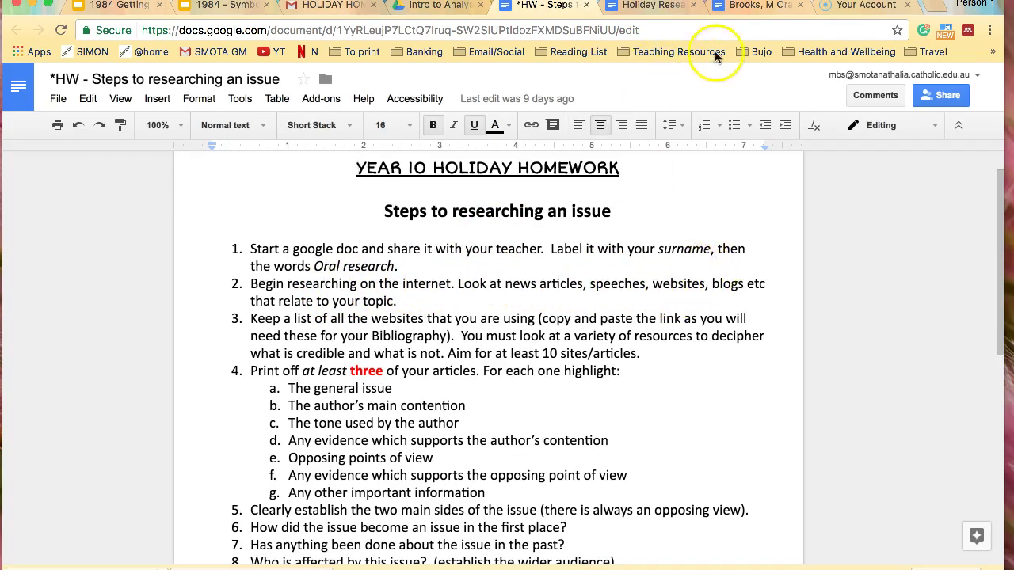
left_click(751, 7)
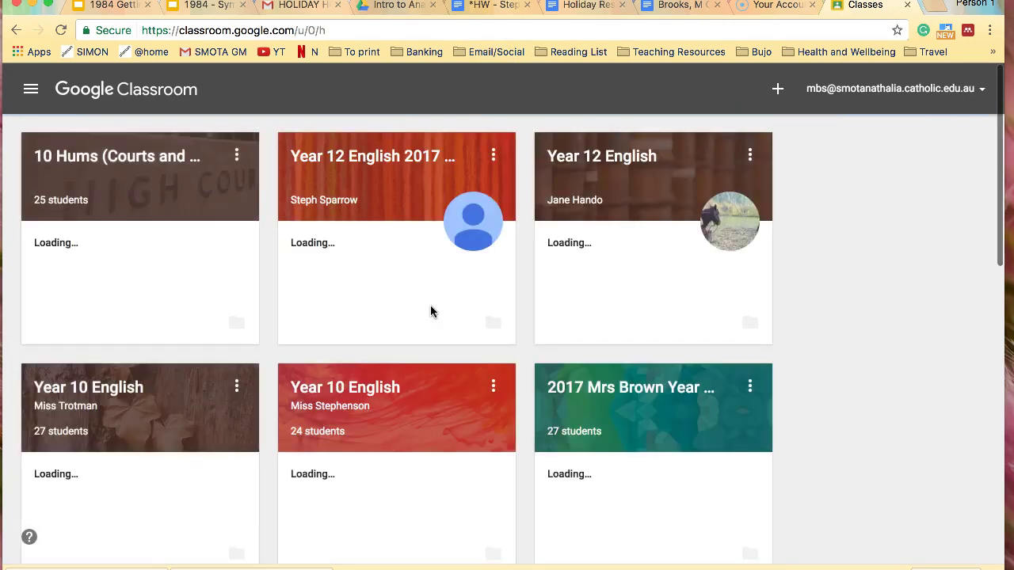
Open the Year 10 English class and the Media Issues (CS) document from its stream
scroll(430, 311, "down", 2)
left_click(316, 297)
left_click(472, 333)
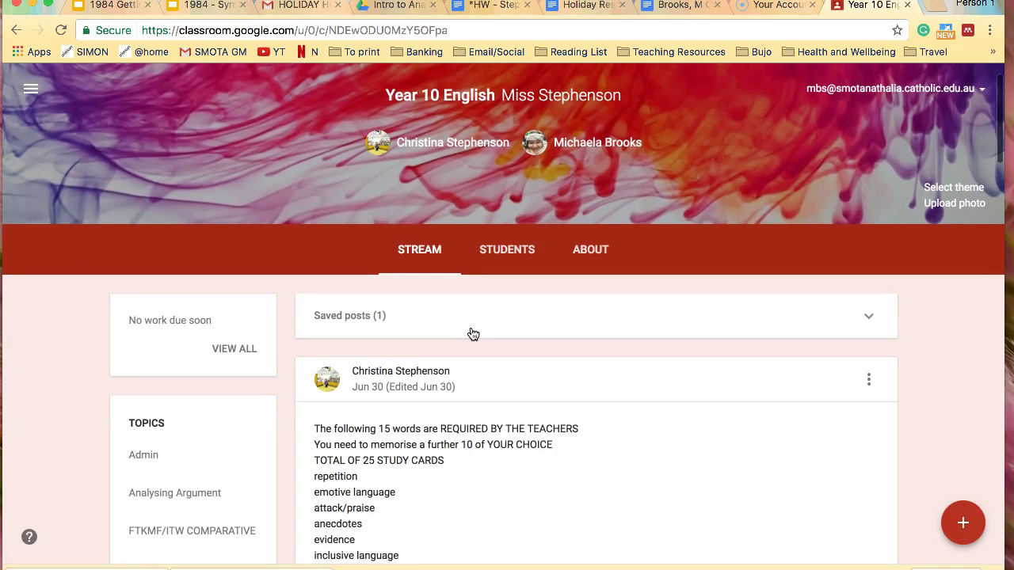
scroll(473, 334, "down", 5)
scroll(473, 333, "up", 1)
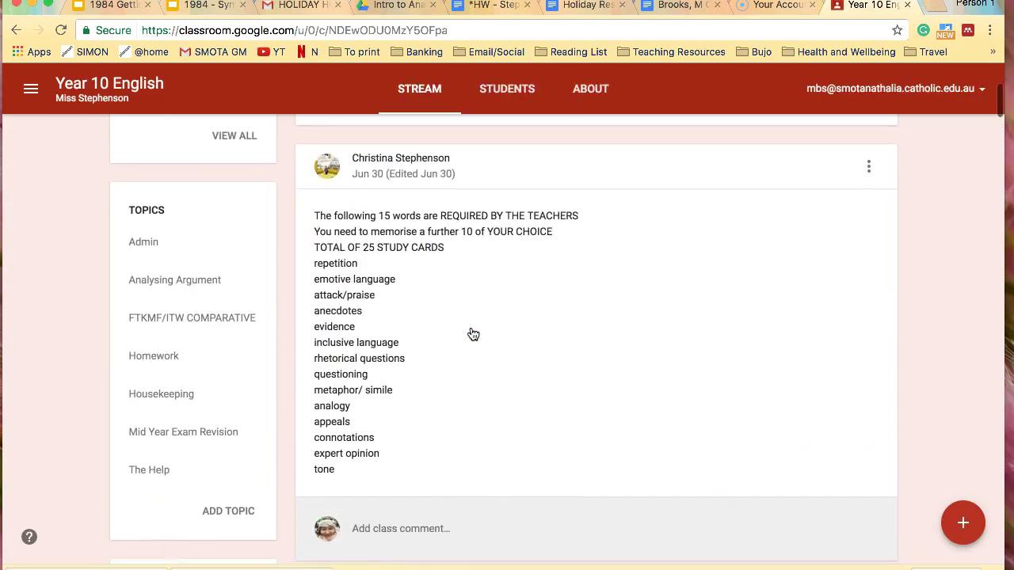
scroll(473, 333, "down", 2)
scroll(473, 333, "down", 4)
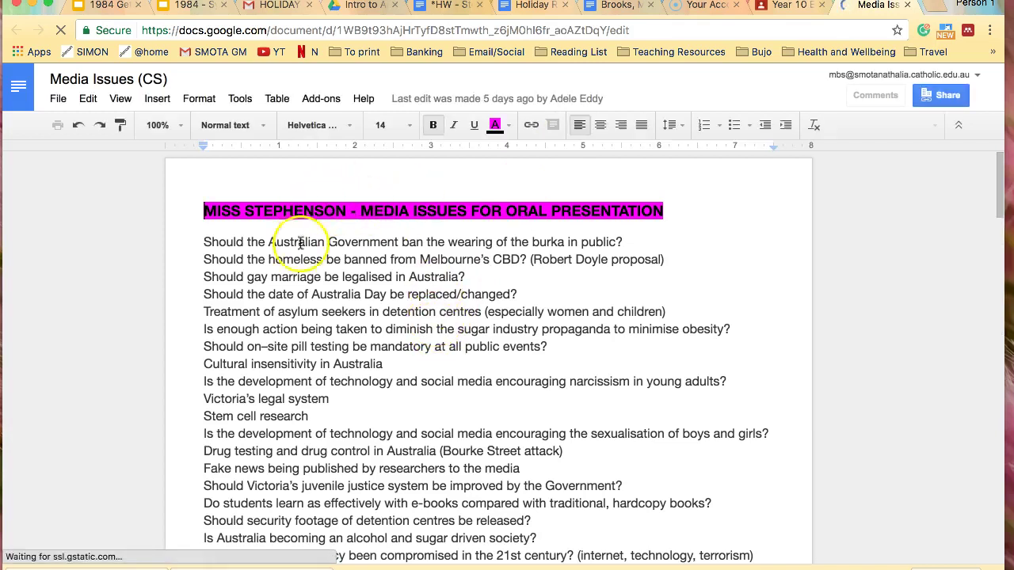
Select the line 'Fake news being published by researchers to the media' in the issues list
scroll(313, 325, "down", 2)
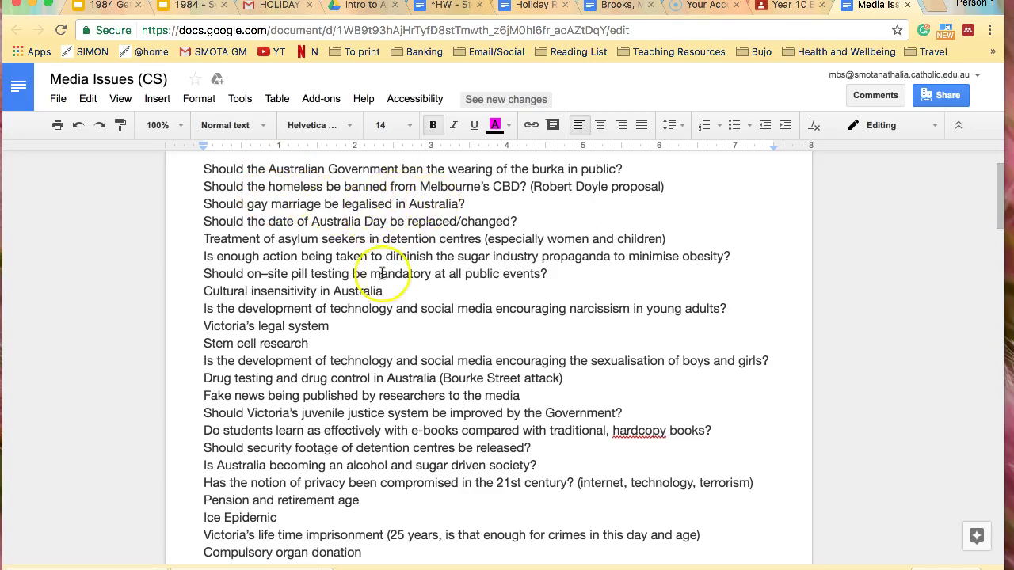
scroll(357, 339, "down", 3)
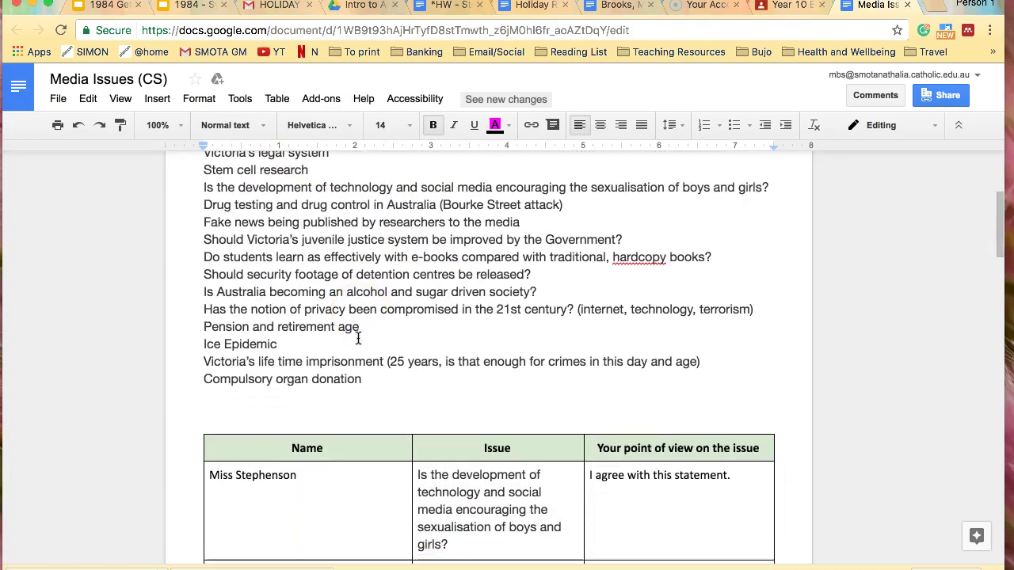
scroll(358, 339, "up", 4)
scroll(358, 339, "up", 1)
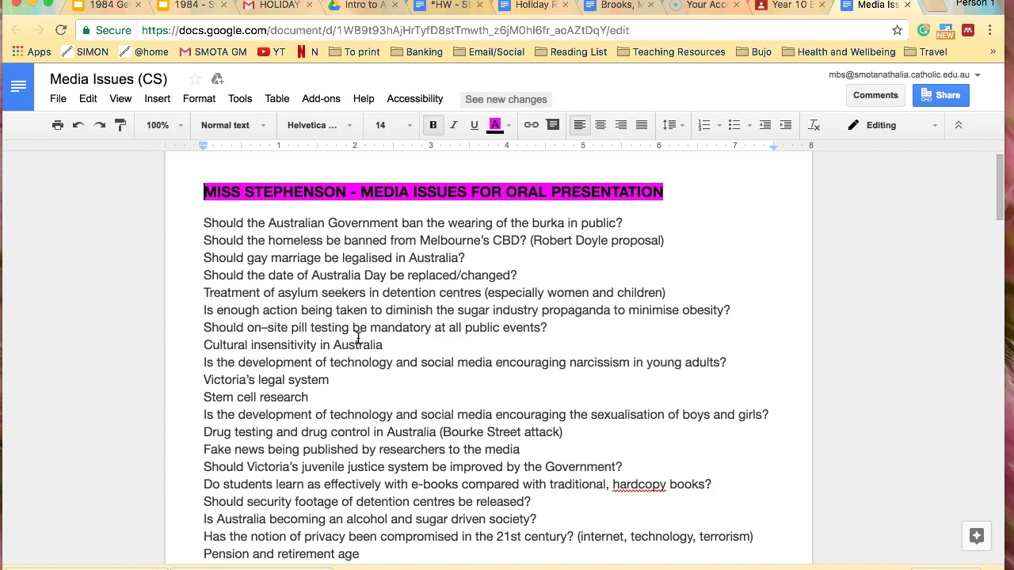
scroll(323, 333, "down", 2)
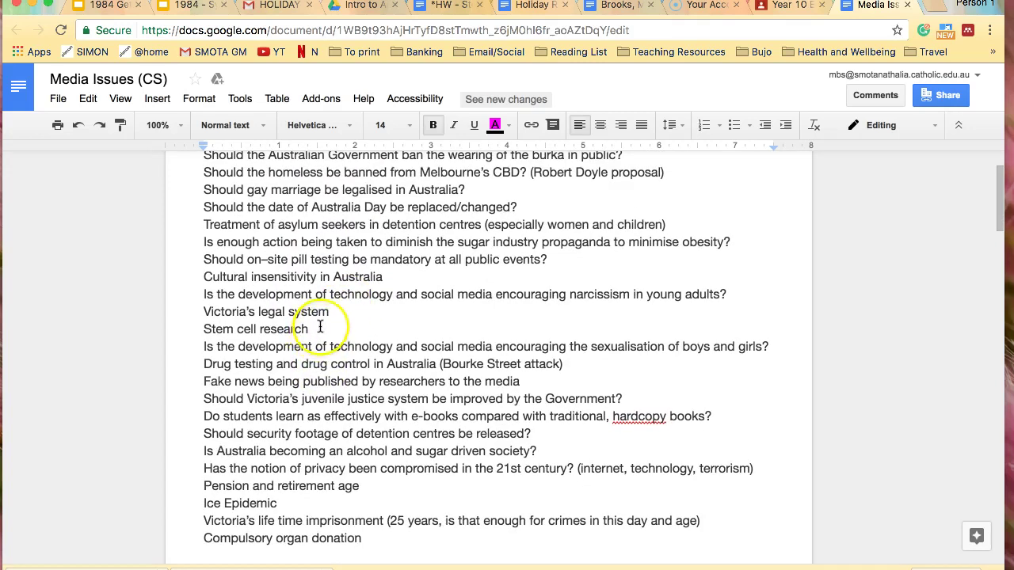
left_click_drag(318, 329, 210, 330)
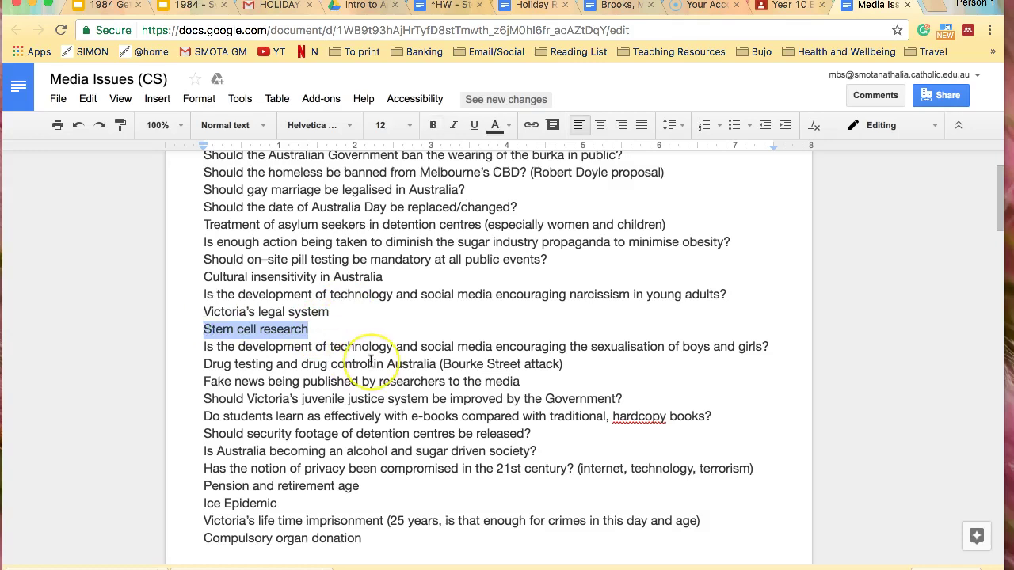
left_click_drag(575, 364, 253, 376)
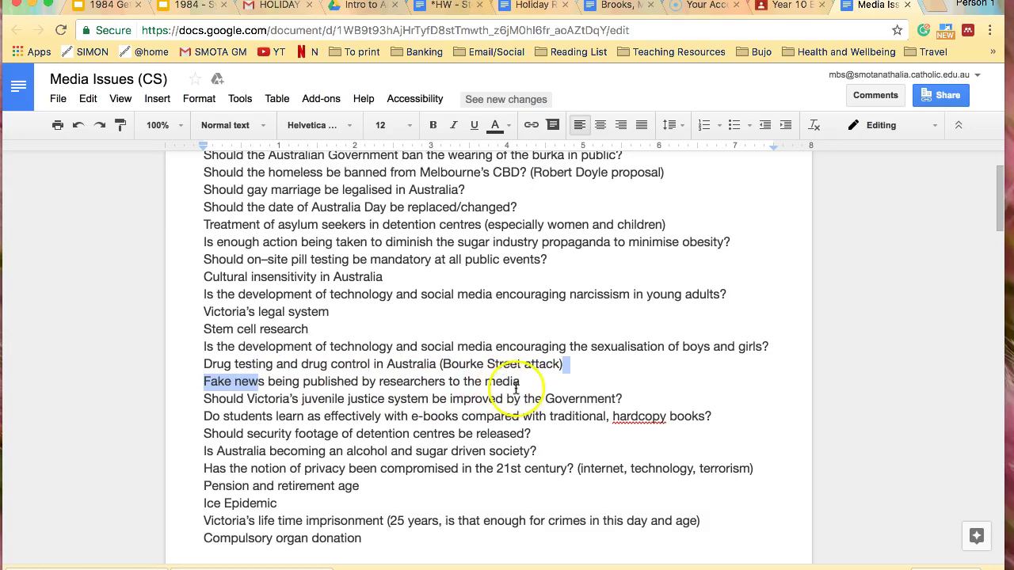
left_click_drag(520, 381, 414, 382)
left_click_drag(232, 369, 178, 379)
key("ctrl+c")
Paste the fake news issue into The Big Issue and write the contention about misleading fake news
left_click(622, 6)
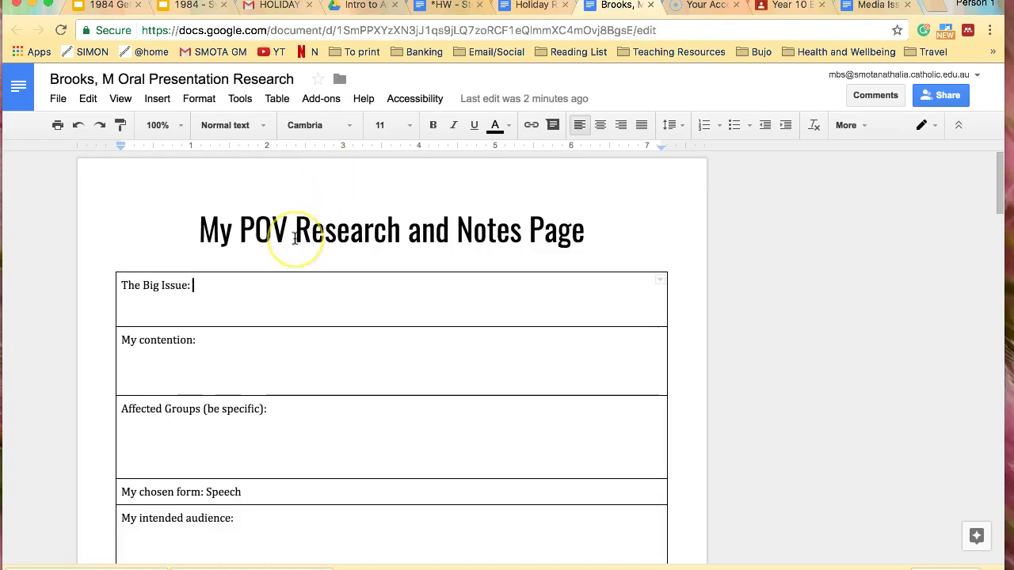
key("ctrl+v")
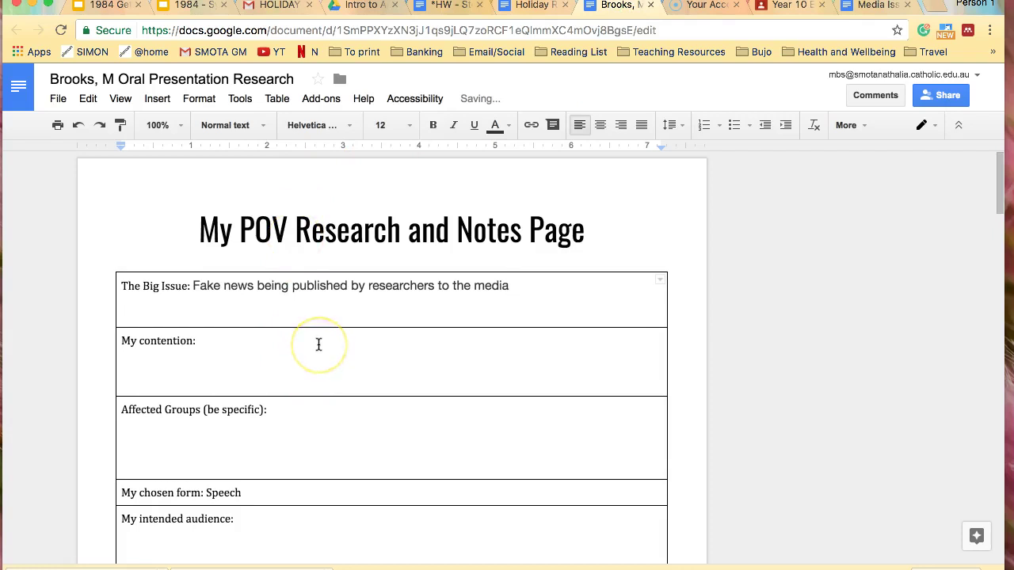
left_click(268, 341)
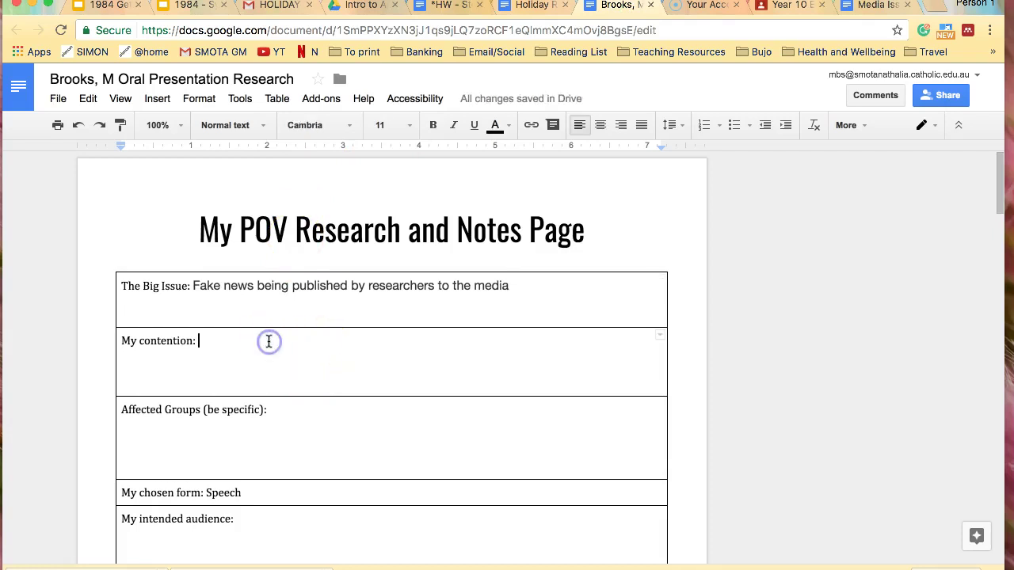
type("Fake N")
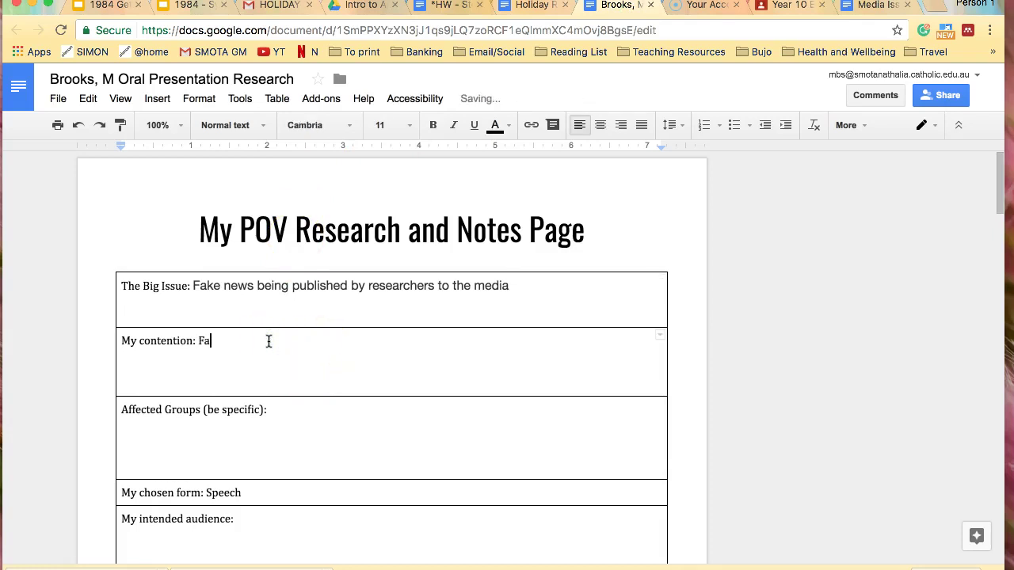
key("BackSpace")
type("news is")
key("BackSpace")
key("BackSpace")
key("BackSpace")
type("misleading and is")
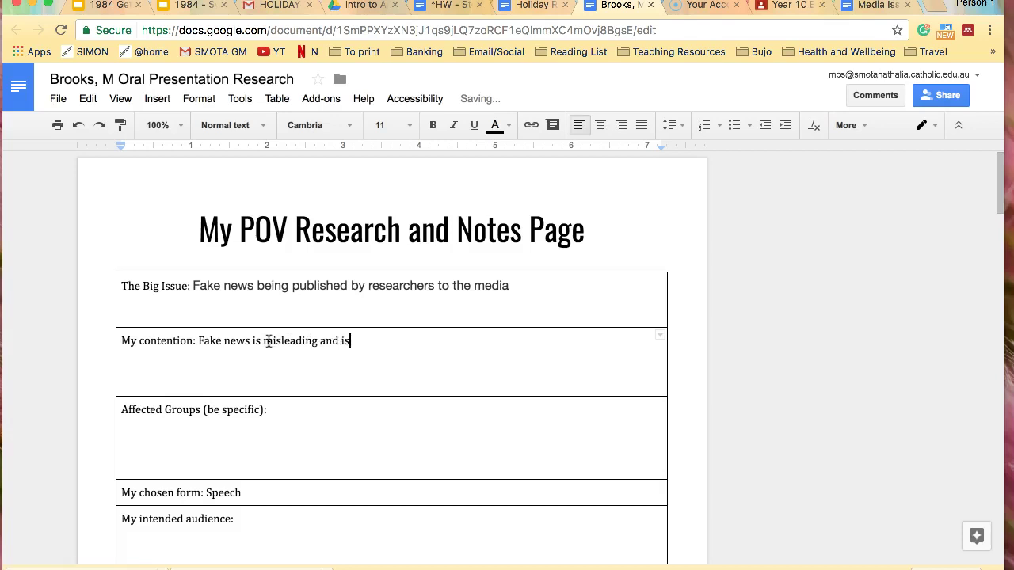
type(" problematic for teenages")
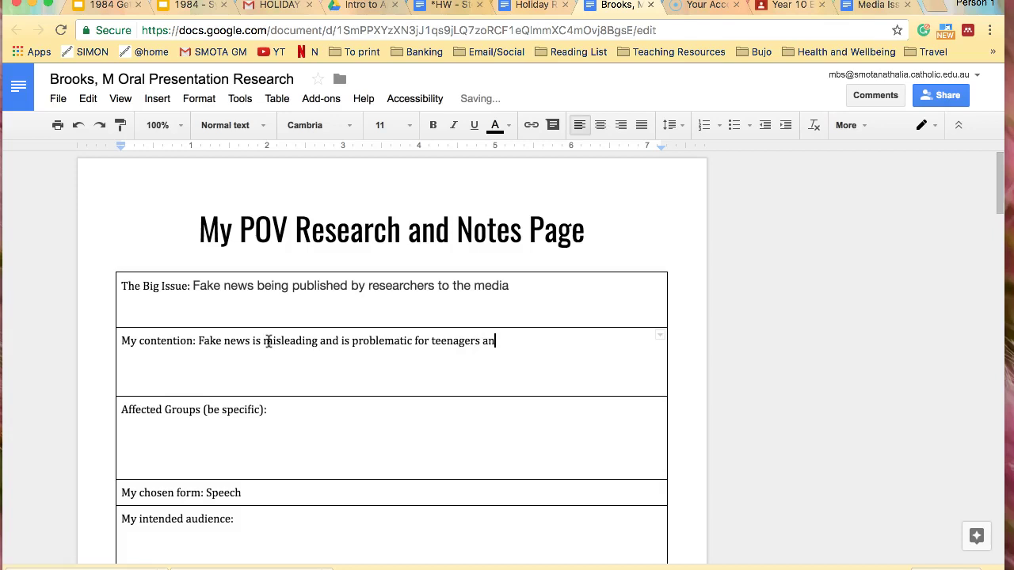
key("BackSpace")
key("BackSpace")
key("BackSpace")
key("BackSpace")
key("BackSpace")
key("BackSpace")
type("people who are not critica")
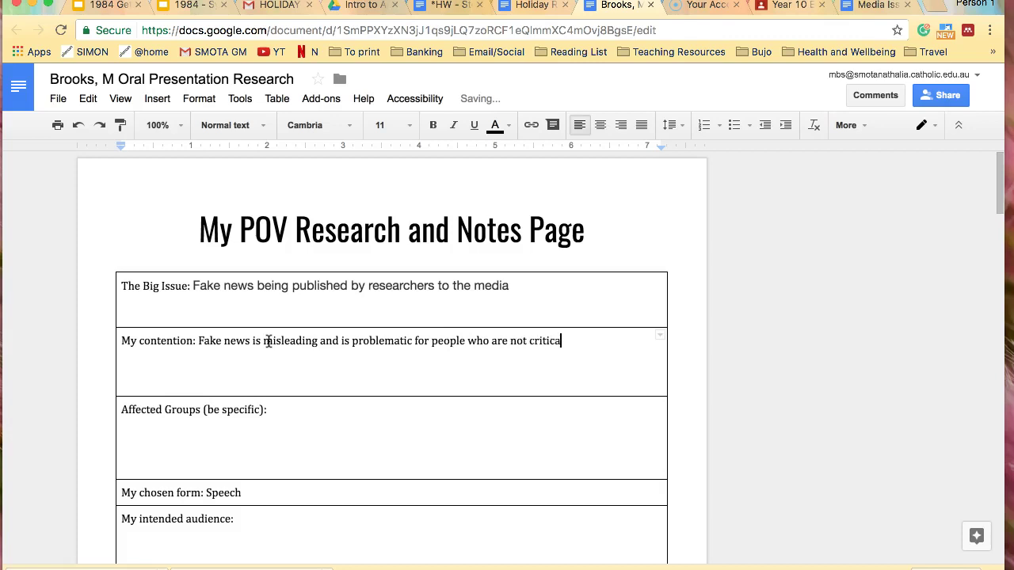
type("l consumers, especially thos")
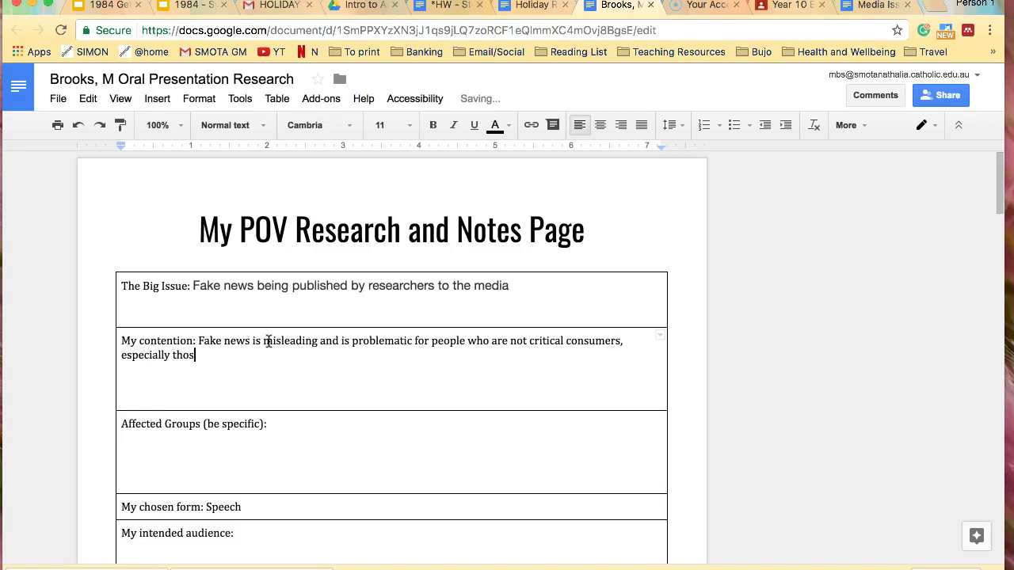
type("e people who rely on their so")
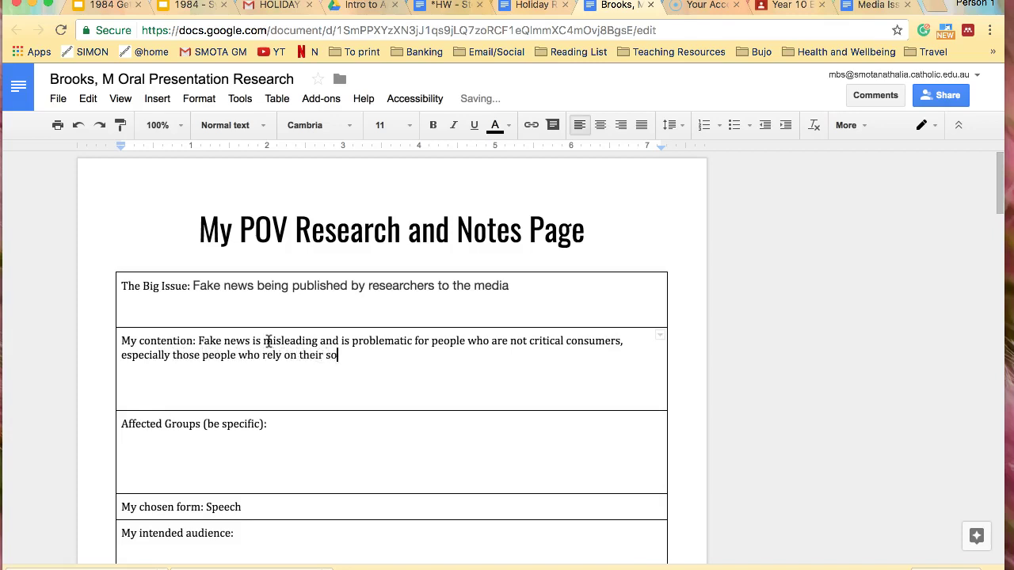
type("cial media accou")
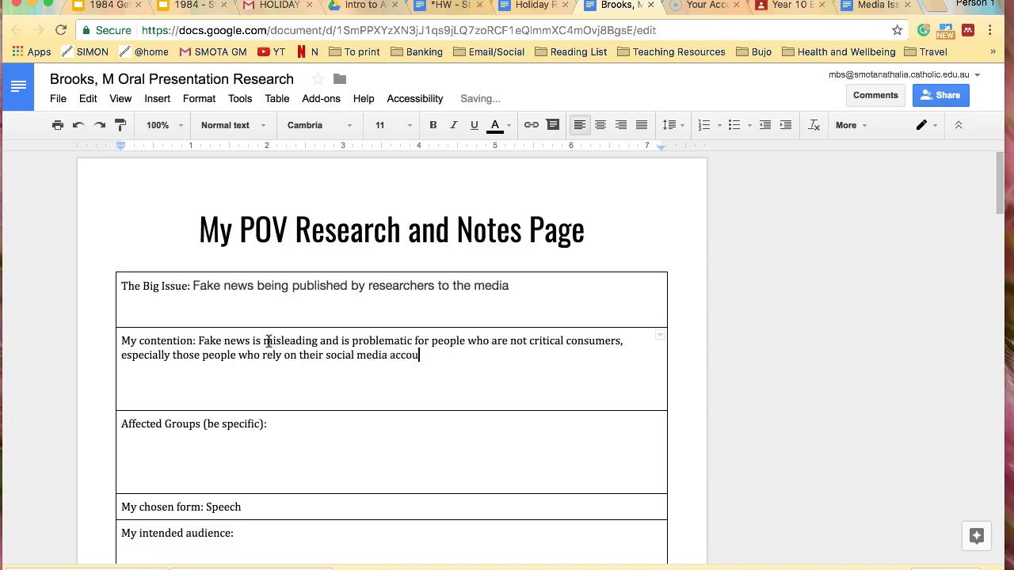
type("nts to inform them about the news.")
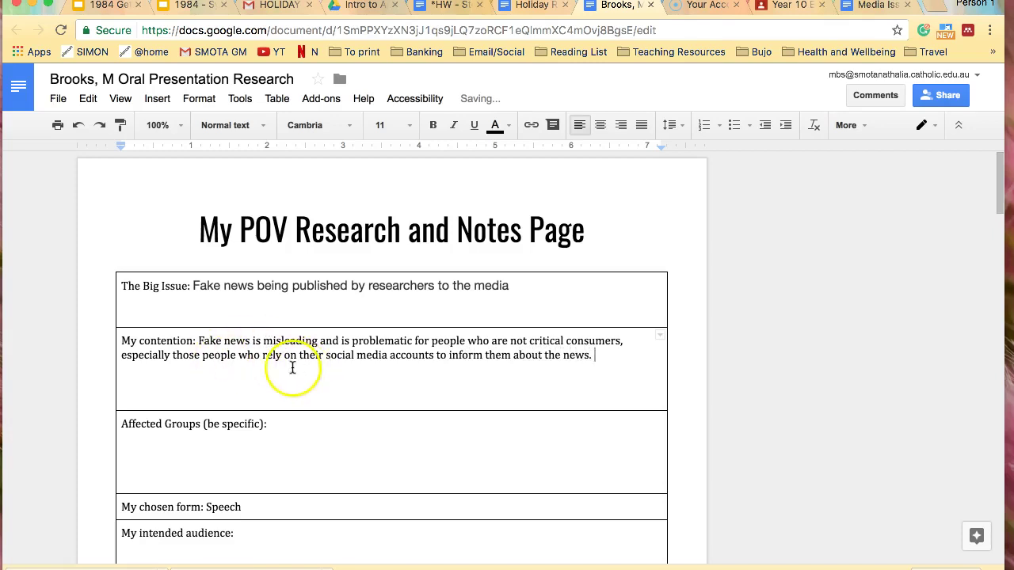
left_click(198, 341)
Make 'Fake news' bold in the contention
left_click_drag(200, 340, 250, 341)
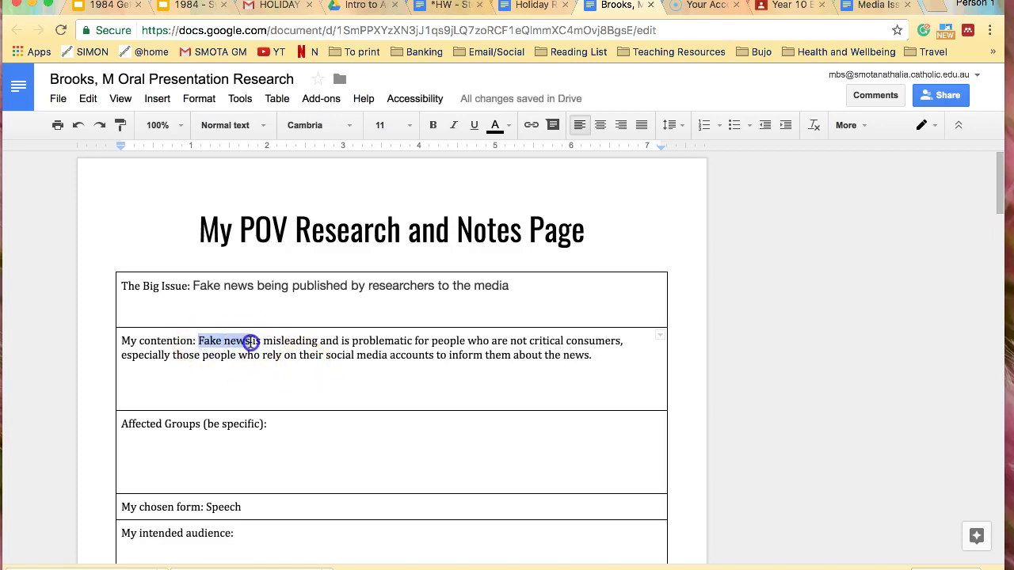
key("ctrl+b")
scroll(284, 421, "down", 2)
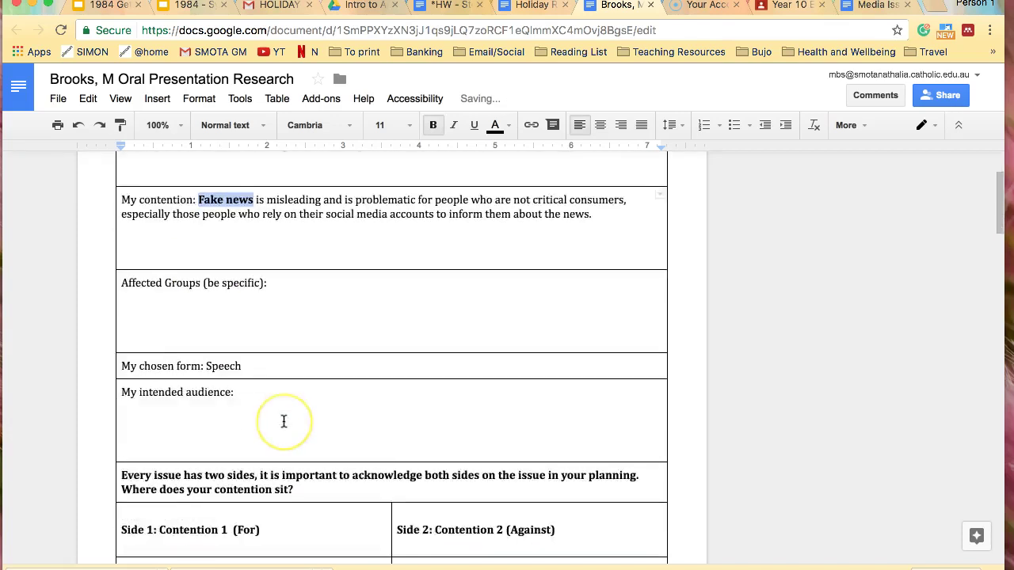
scroll(283, 422, "down", 5)
scroll(283, 421, "up", 3)
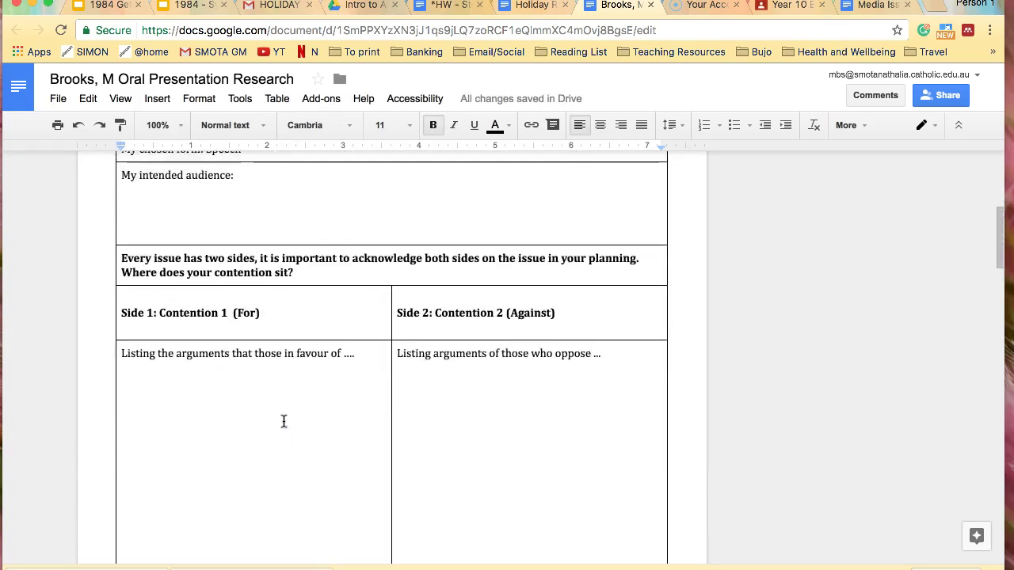
scroll(284, 421, "up", 3)
Add the bullet 'Define Fake news, critical consumer, social media' below the contention
left_click(299, 229)
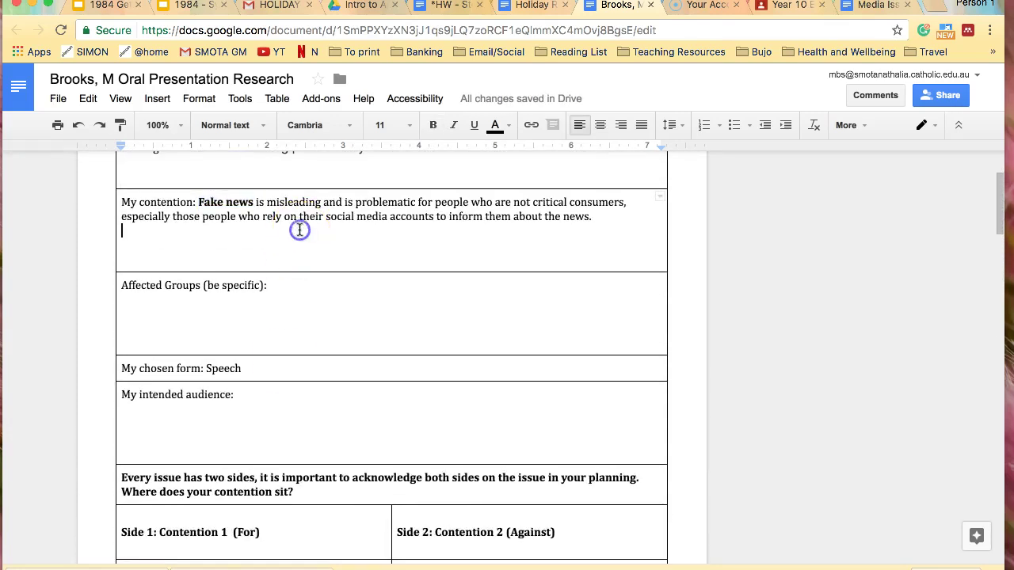
key("Return")
type("- defin")
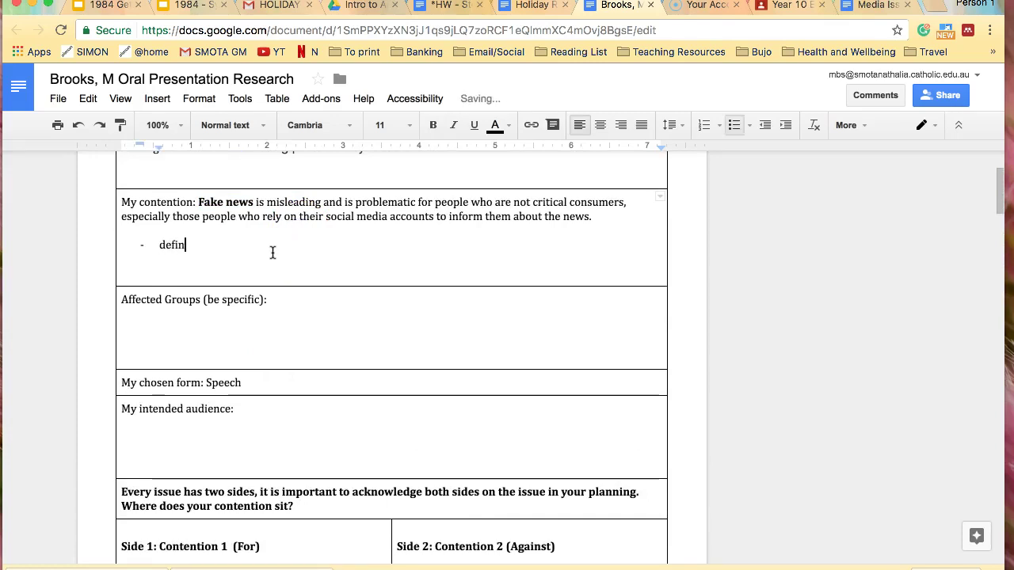
type("e Fake new")
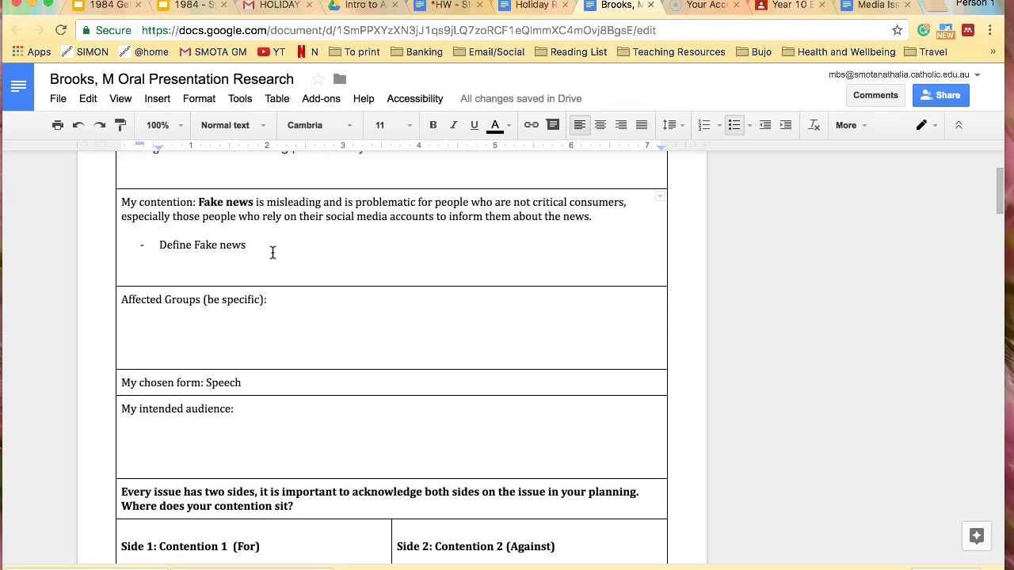
type("s")
key("Return")
type("Critica")
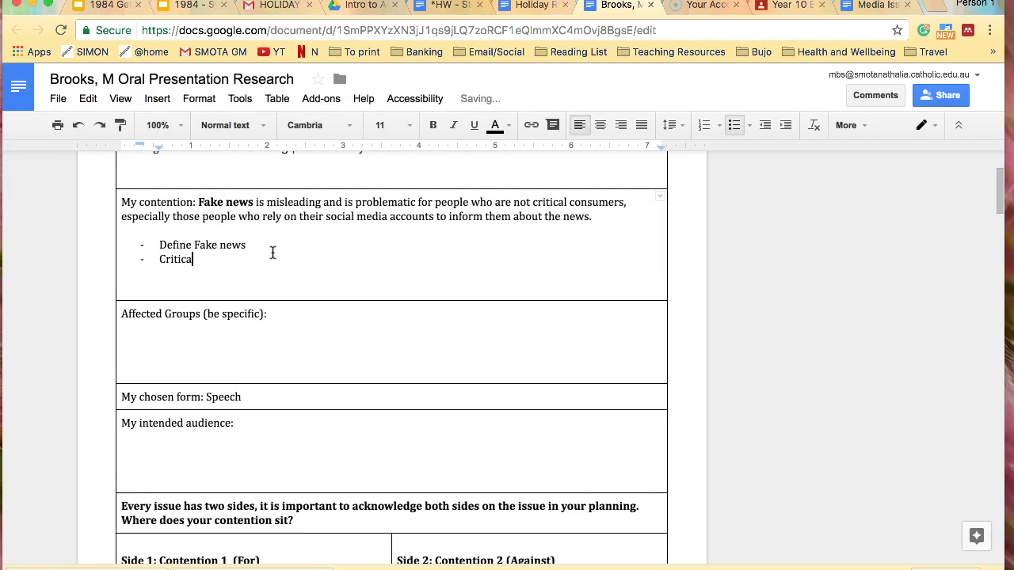
key("BackSpace")
key("BackSpace")
key("BackSpace")
key("BackSpace")
key("BackSpace")
key("BackSpace")
key("BackSpace")
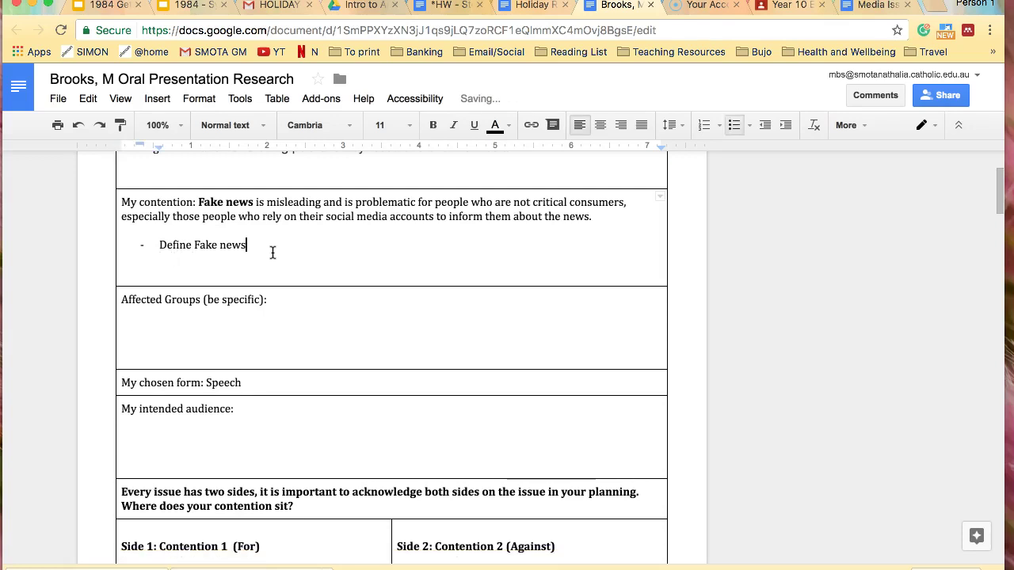
type(", critical consumer")
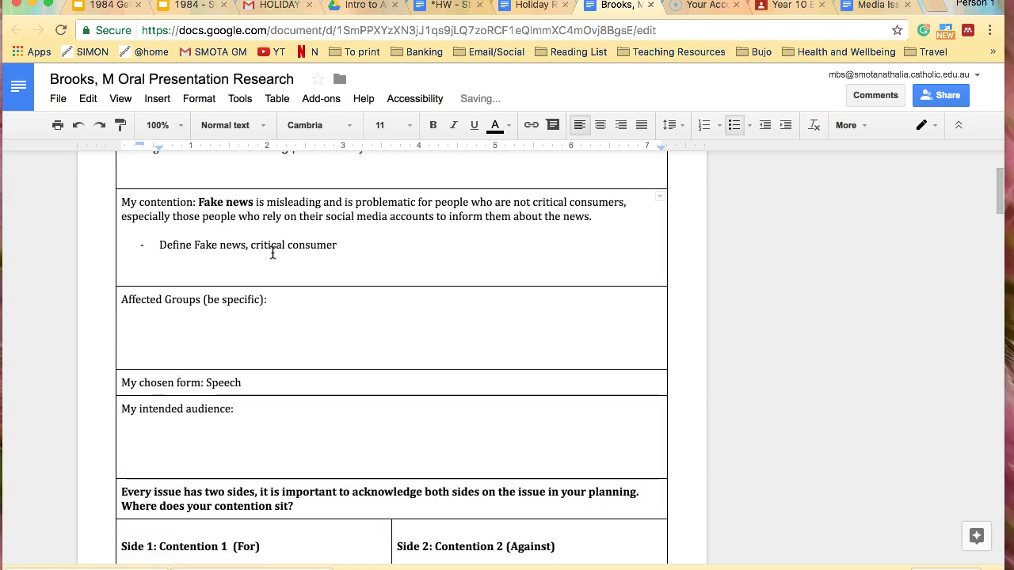
key("Return")
type("Social me")
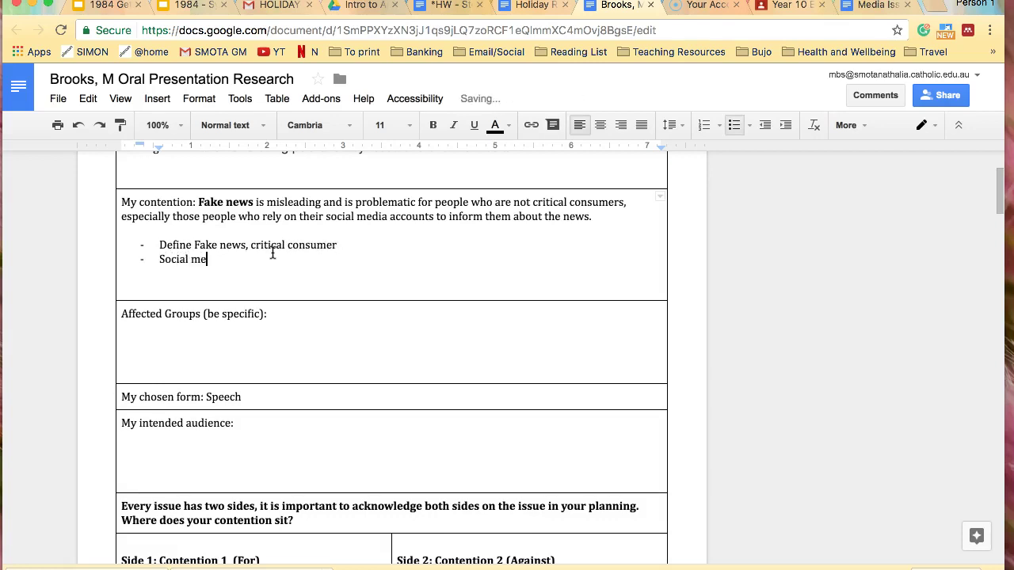
key("BackSpace")
key("BackSpace")
key("BackSpace")
key("BackSpace")
key("BackSpace")
key("BackSpace")
key("BackSpace")
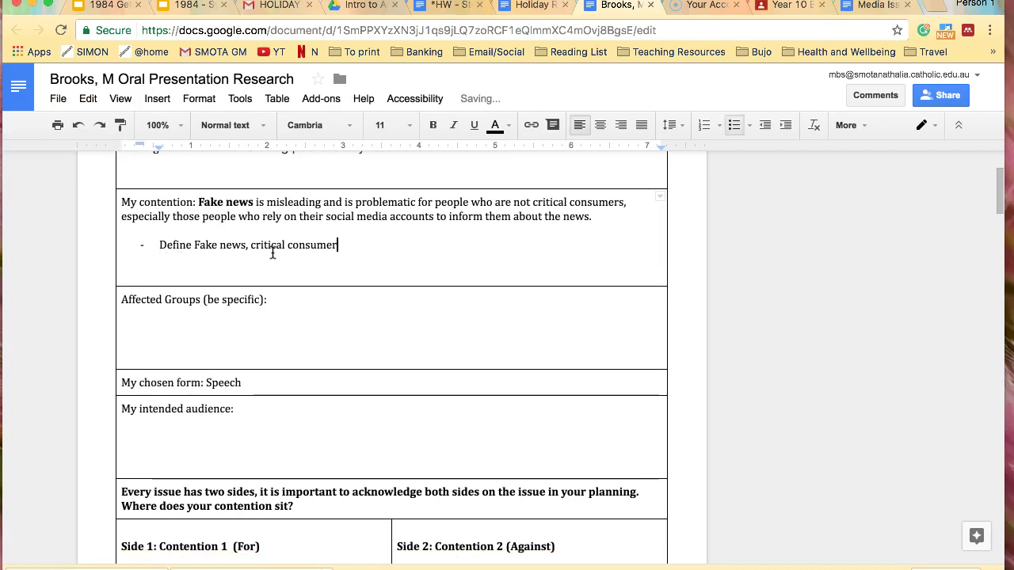
type(", social media.")
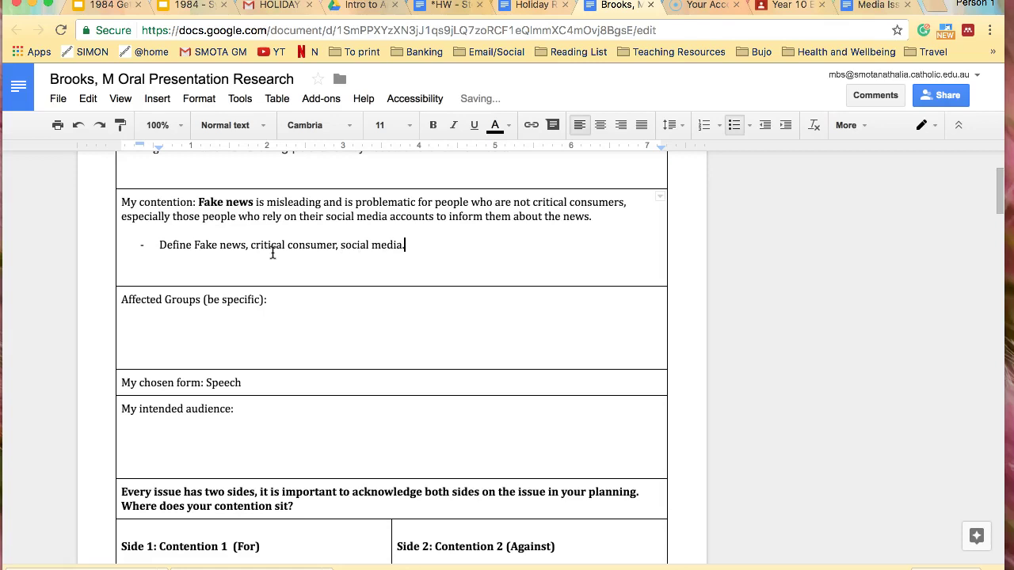
left_click(267, 275)
key("BackSpace")
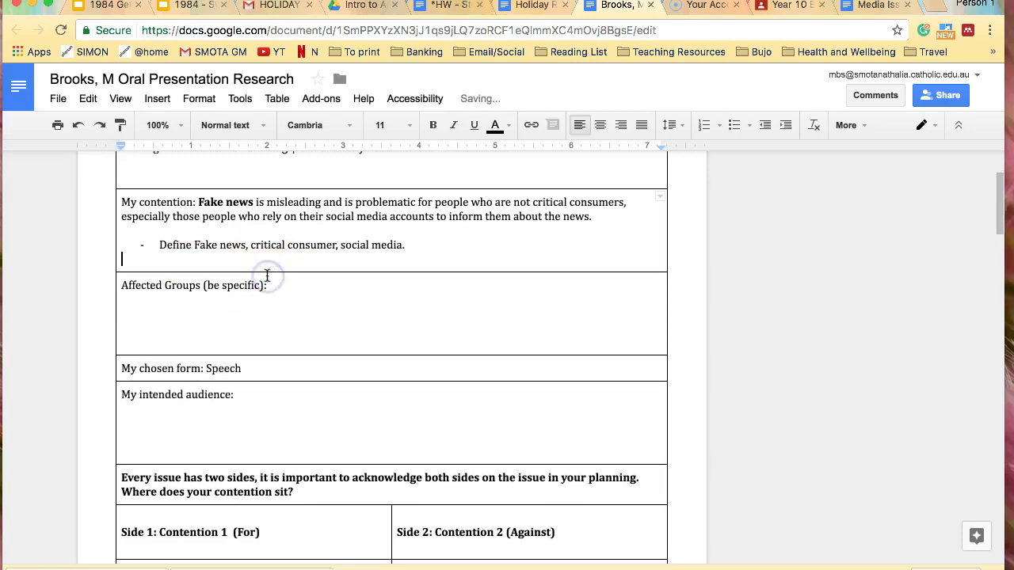
scroll(313, 230, "up", 1)
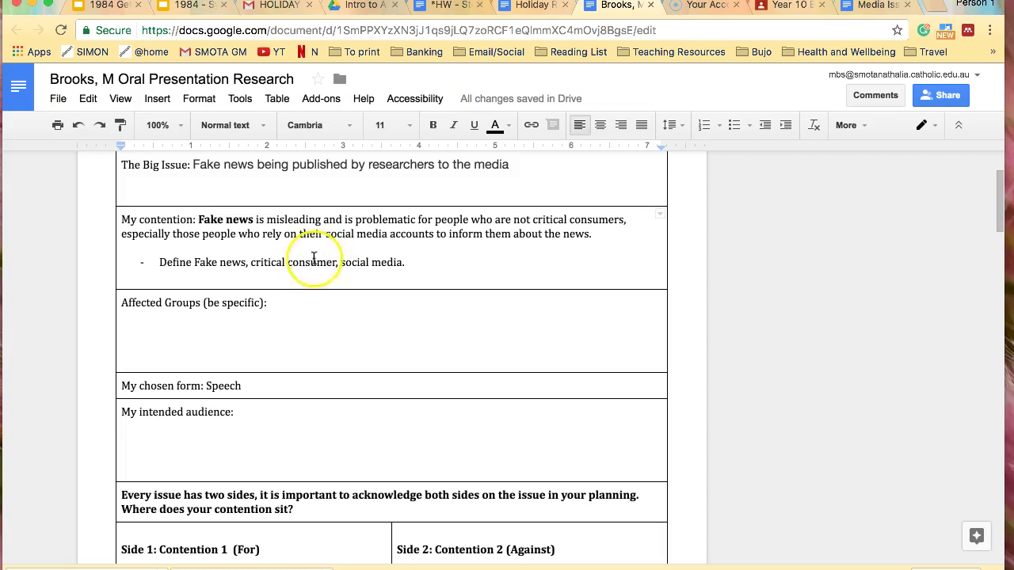
List 'regular users of social media - teens, millennials etc.' under Affected Groups, fixing the spelling
left_click(248, 332)
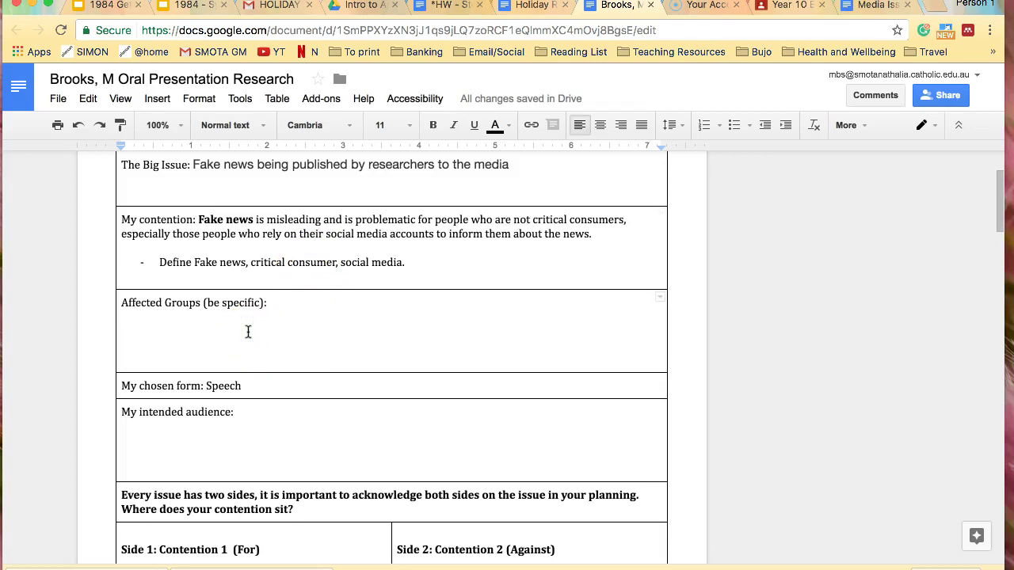
type("-")
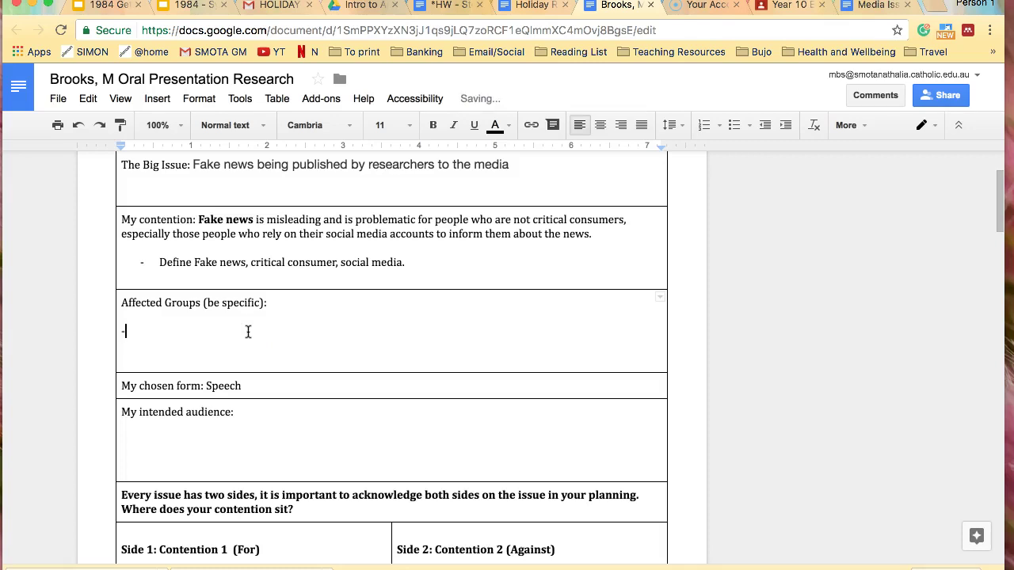
type(" regular users of social media")
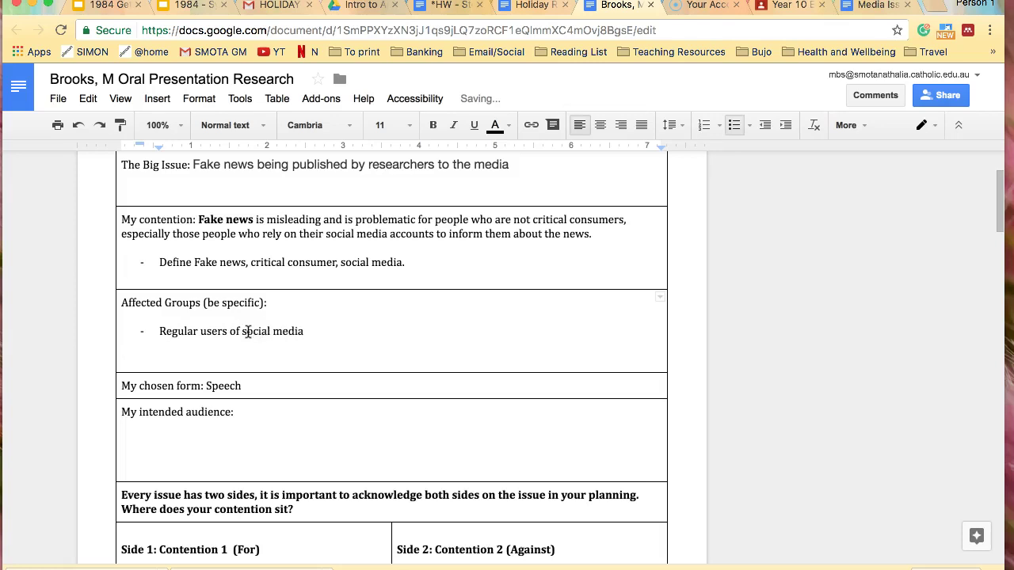
type(" - teens")
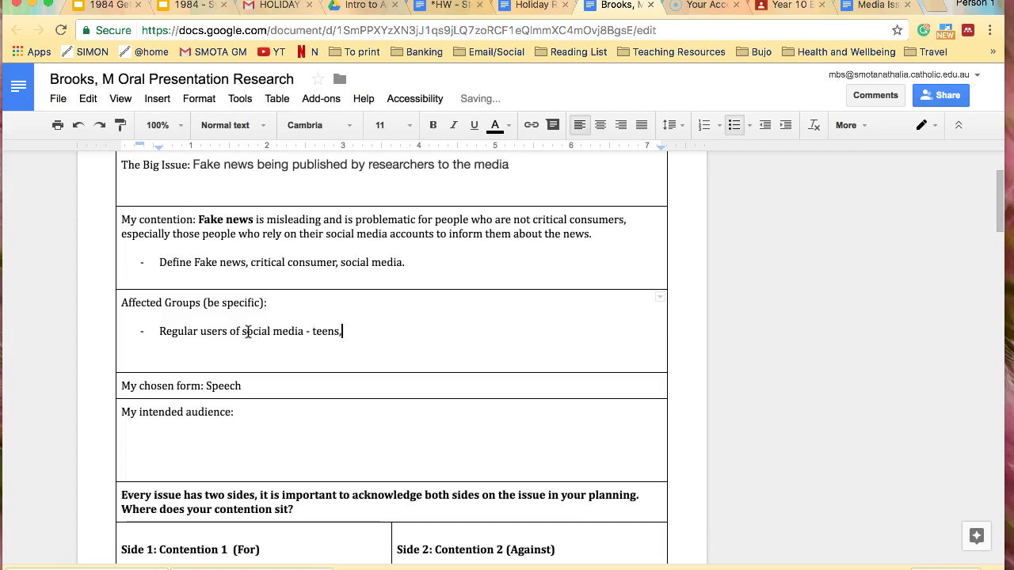
type(", you")
key("BackSpace")
key("BackSpace")
type("milenials ")
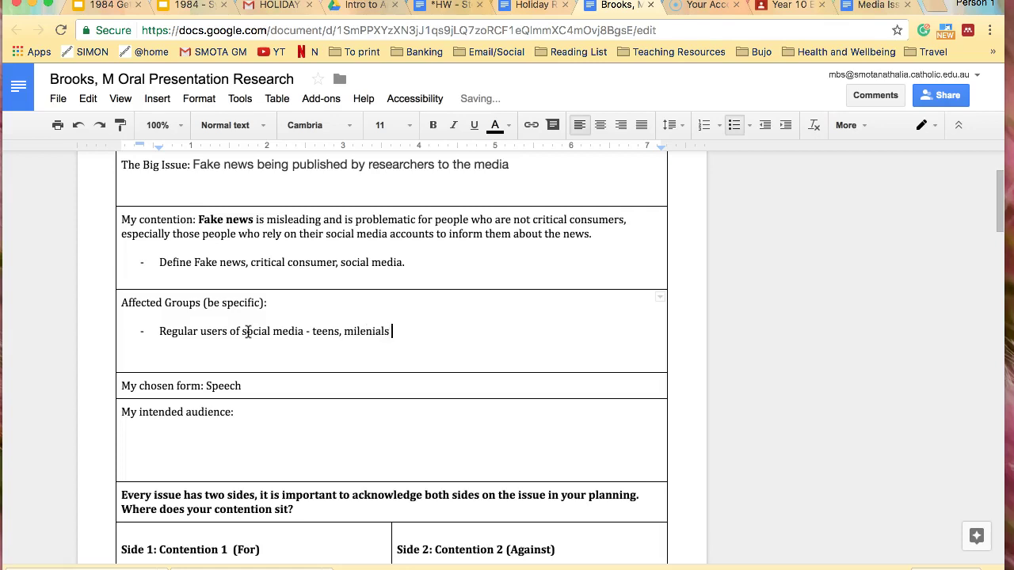
type("etc.")
right_click(362, 334)
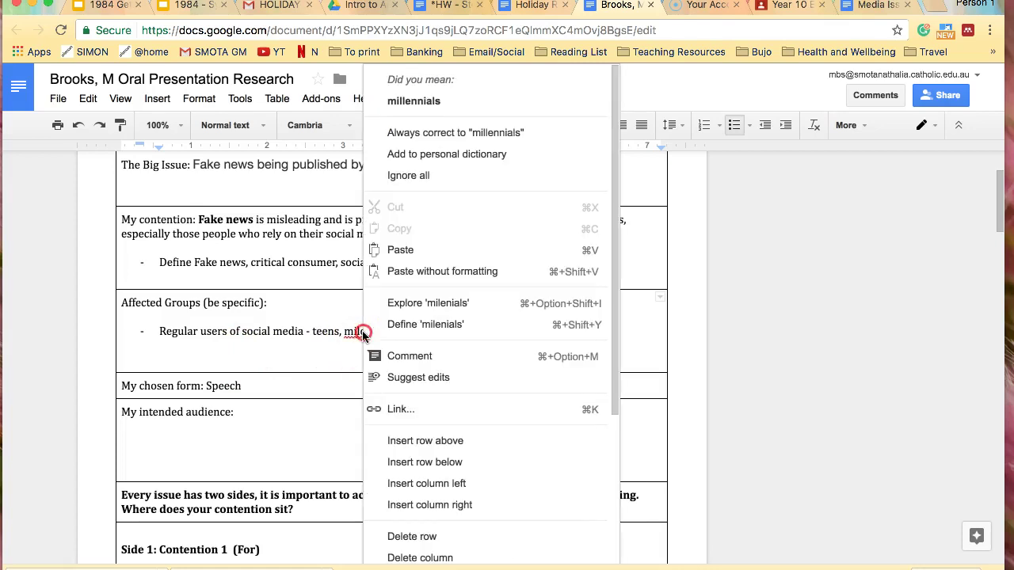
left_click(414, 100)
Add a second bullet 'People who rely on social media for their news' and select it
key("Return")
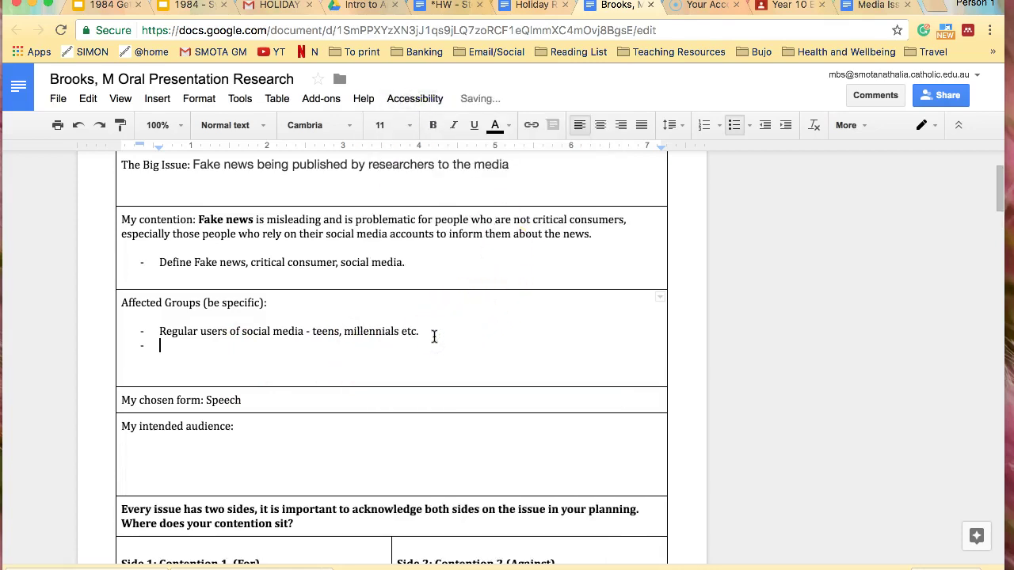
type("People who")
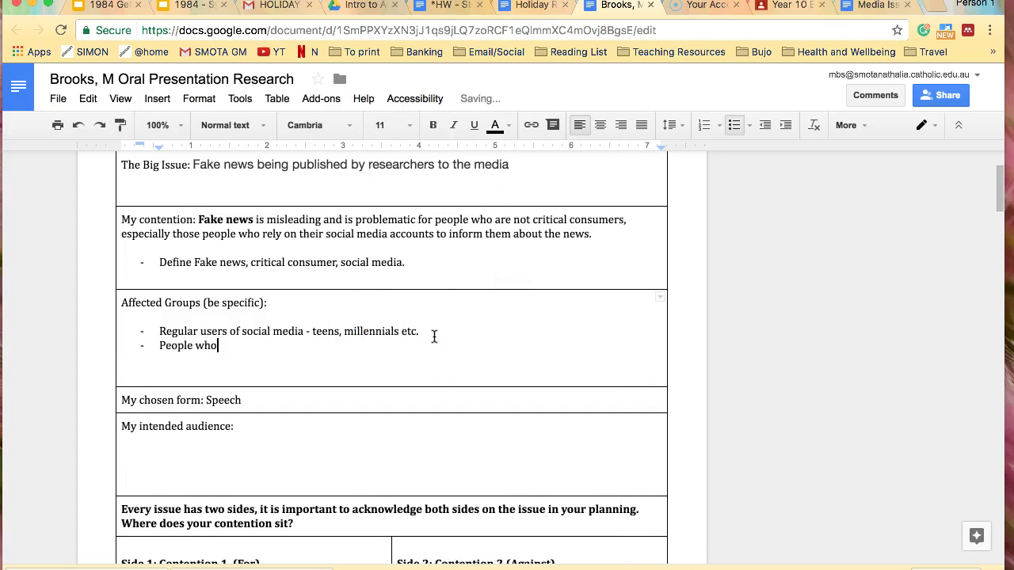
type(" rely on social media for th")
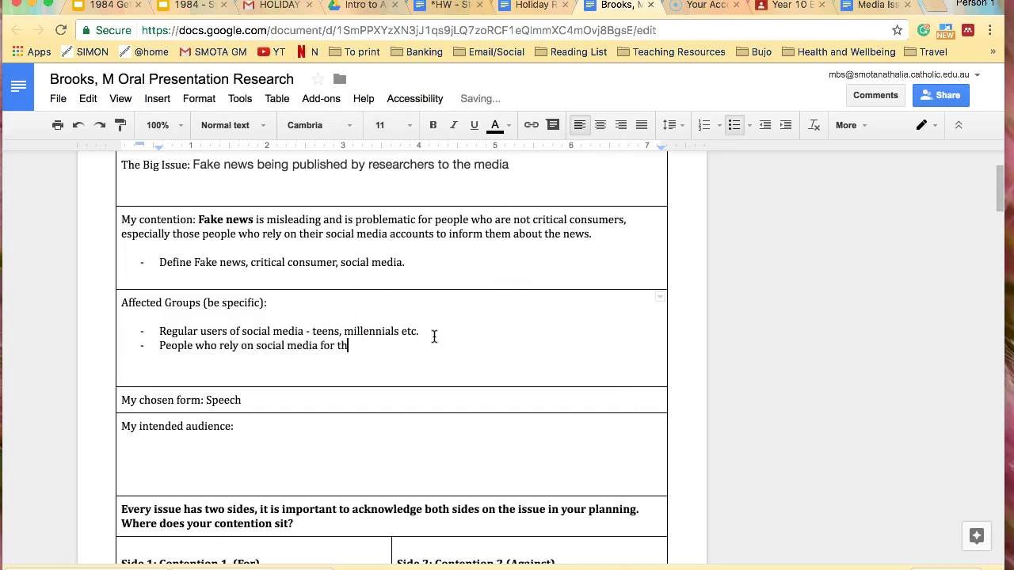
type("eir news")
key("Delete")
key("Delete")
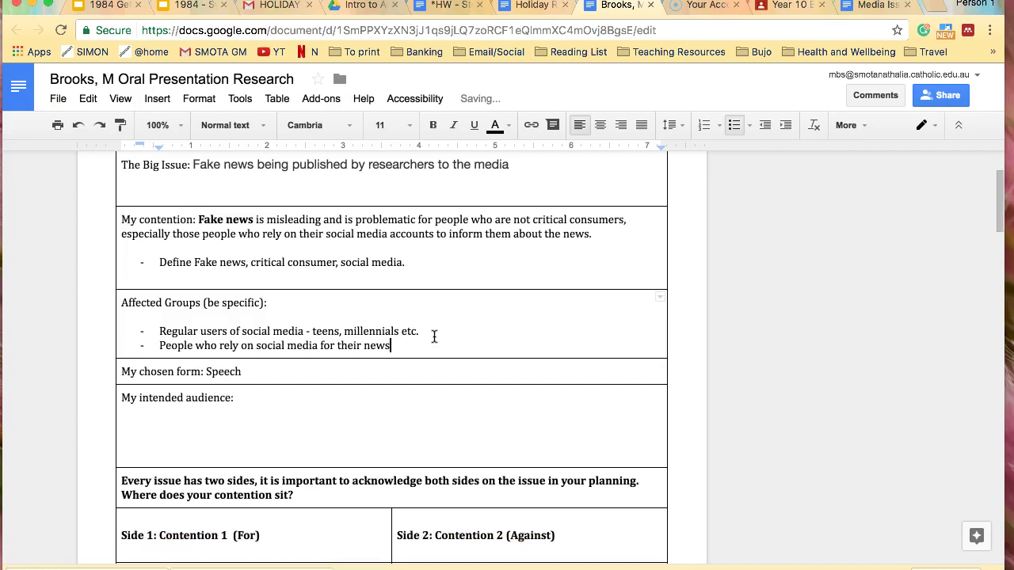
left_click(439, 341)
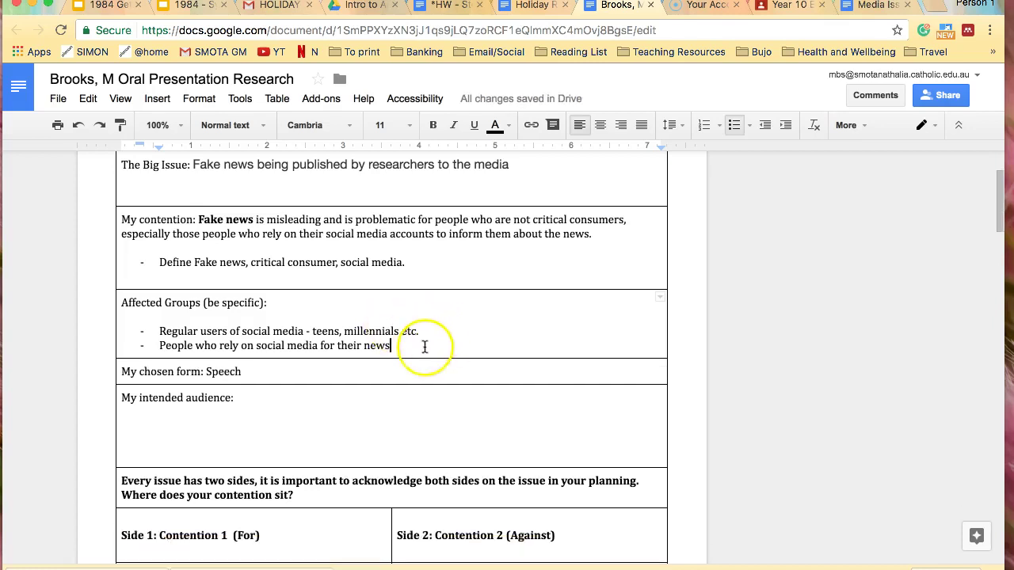
left_click_drag(425, 347, 166, 345)
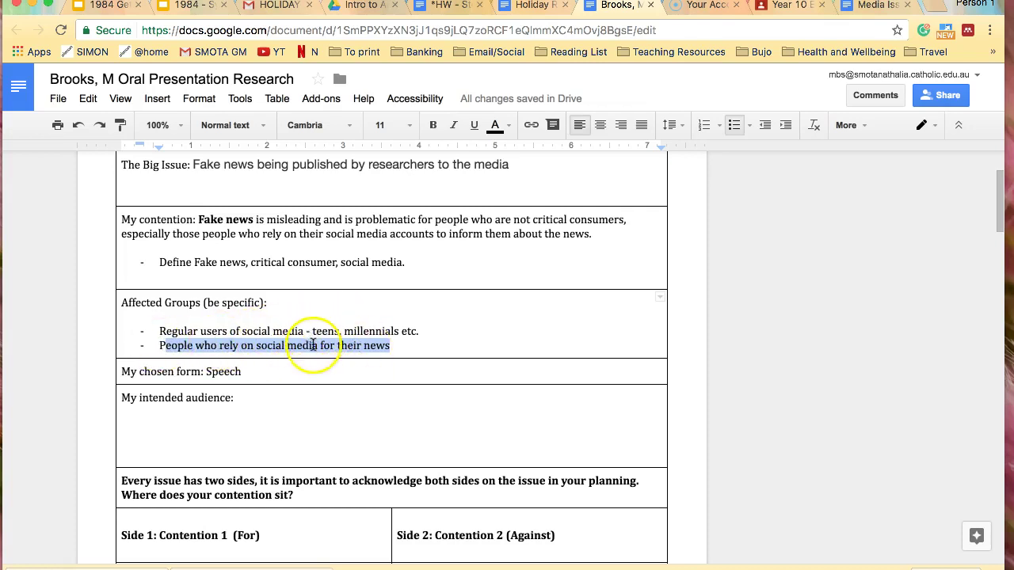
Paste 'People who rely on social media for their news' into the intended audience cell
left_click(310, 370)
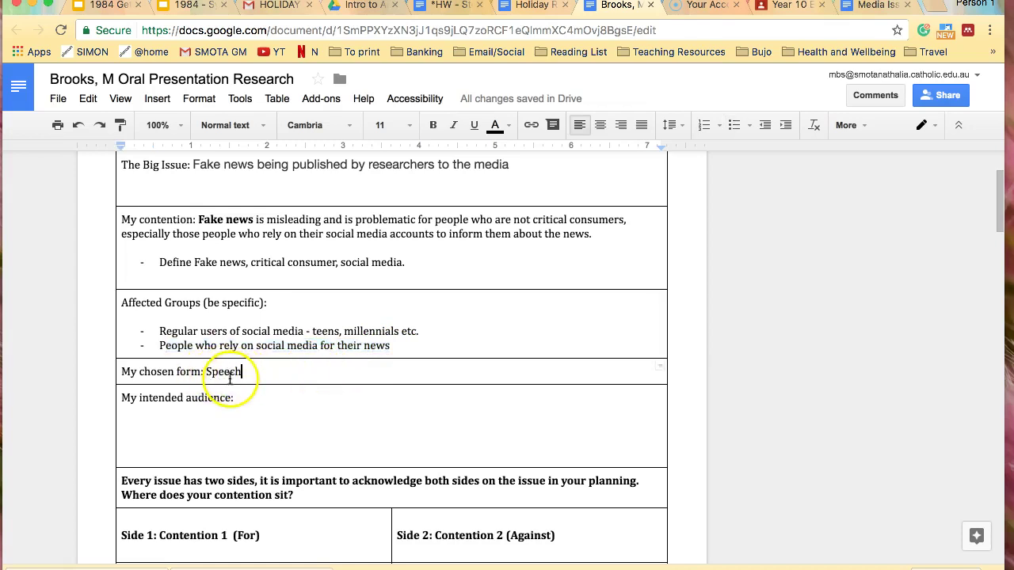
left_click(245, 398)
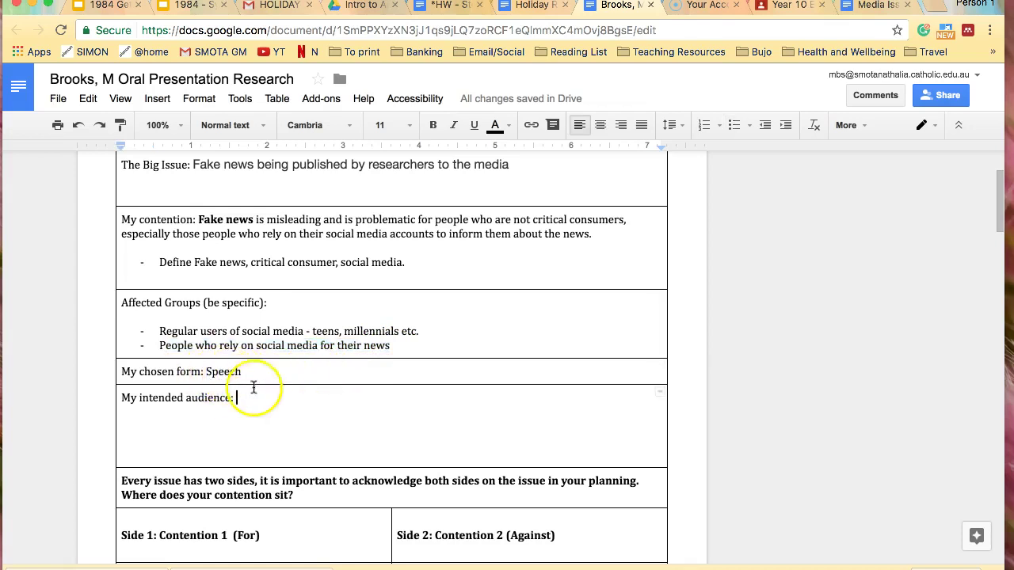
left_click_drag(401, 346, 156, 346)
key("super+c")
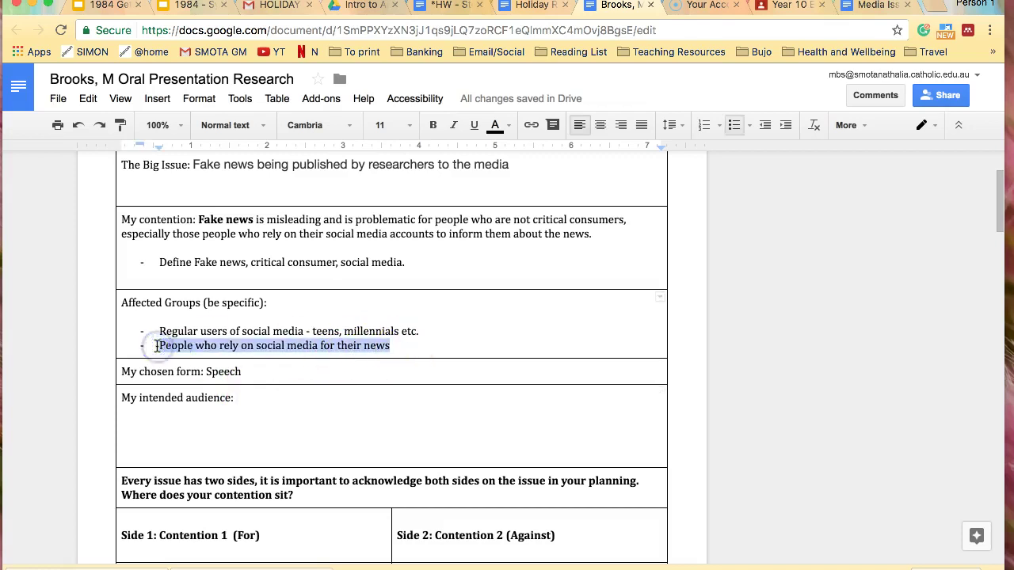
left_click(256, 405)
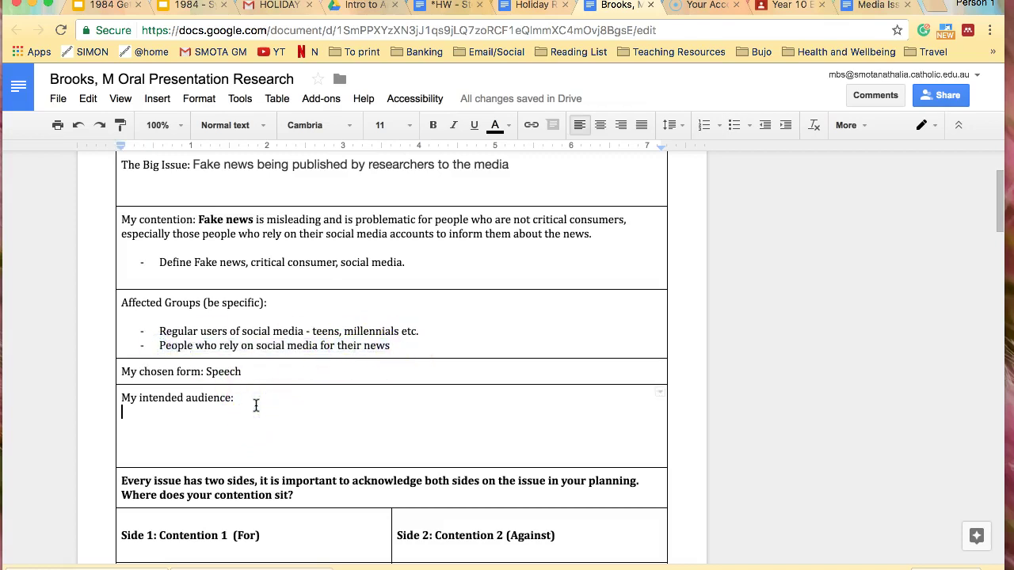
key("super+v")
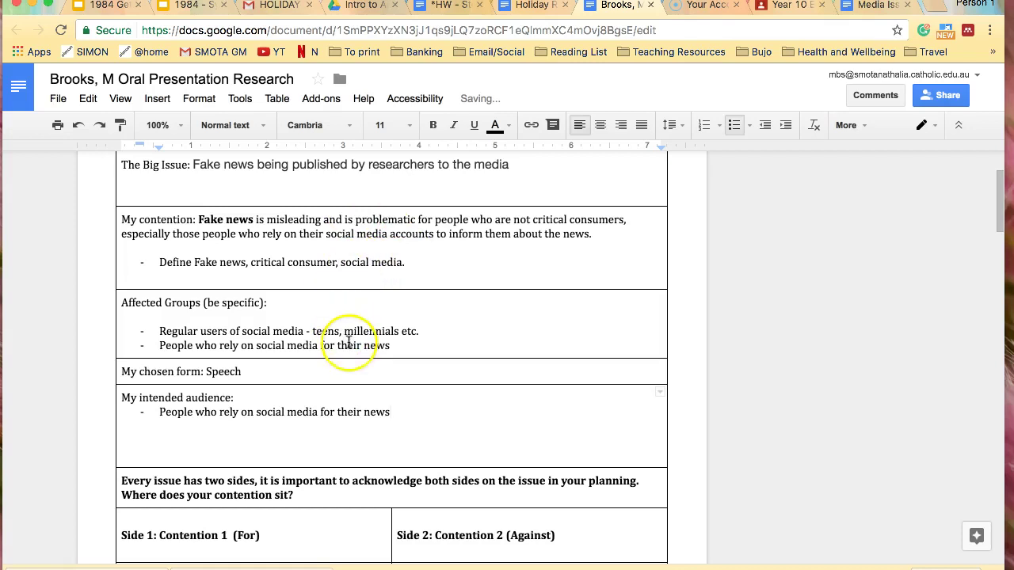
Delete the empty lines left beneath the audience bullet
left_click_drag(340, 263, 253, 266)
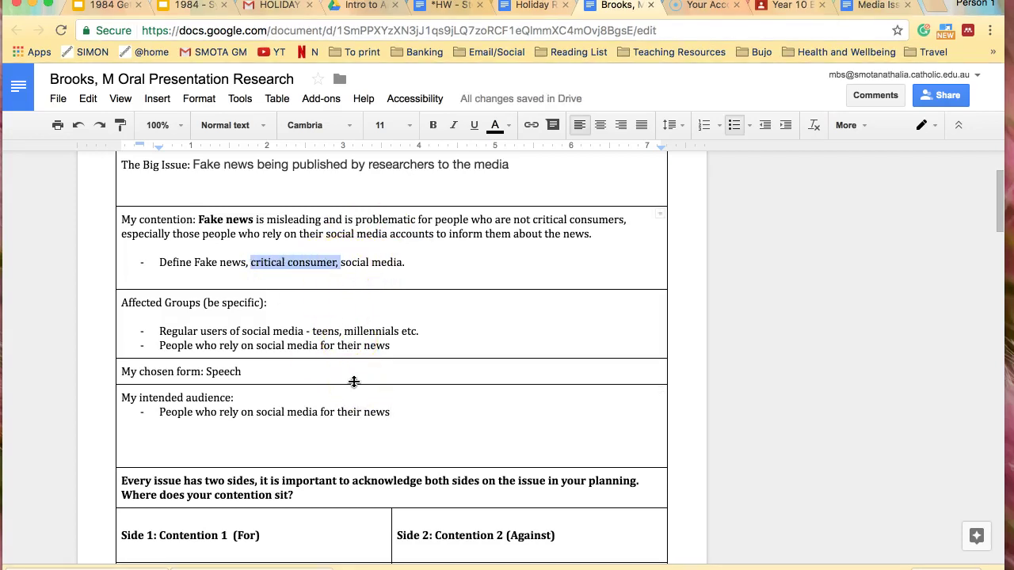
scroll(355, 392, "down", 4)
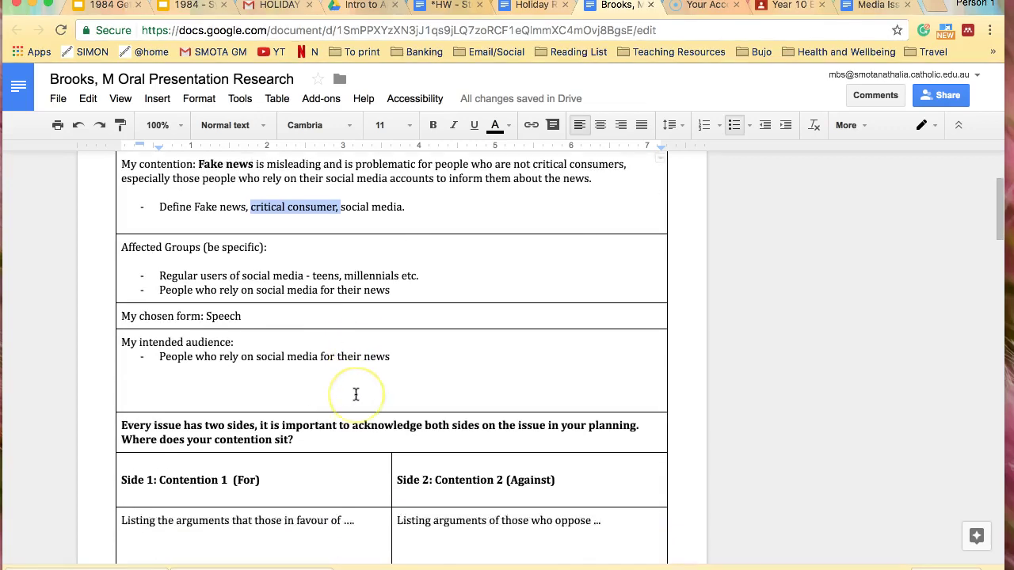
left_click(253, 316)
key("BackSpace")
key("BackSpace")
key("BackSpace")
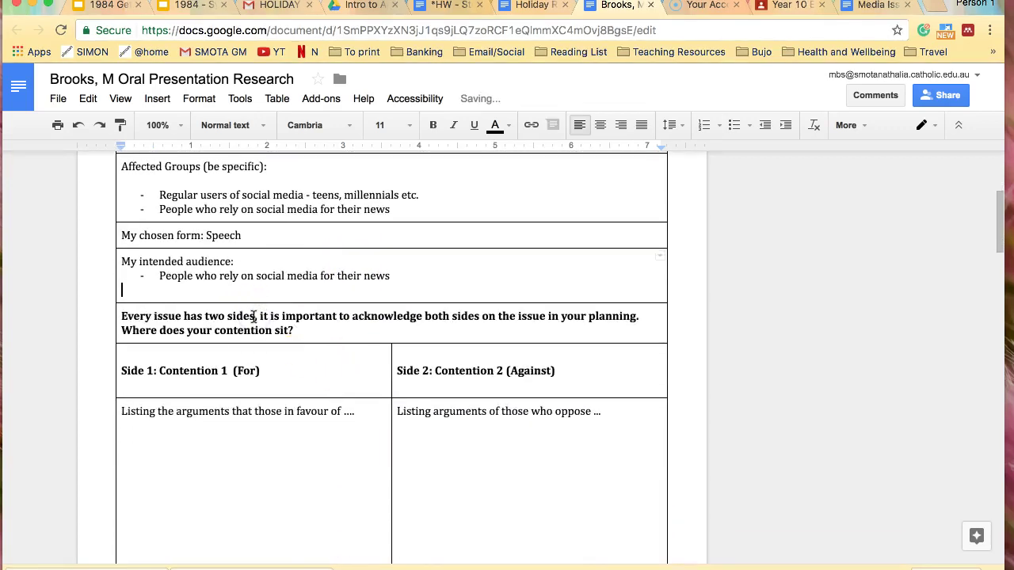
scroll(290, 367, "down", 2)
scroll(262, 330, "up", 3)
scroll(263, 329, "up", 3)
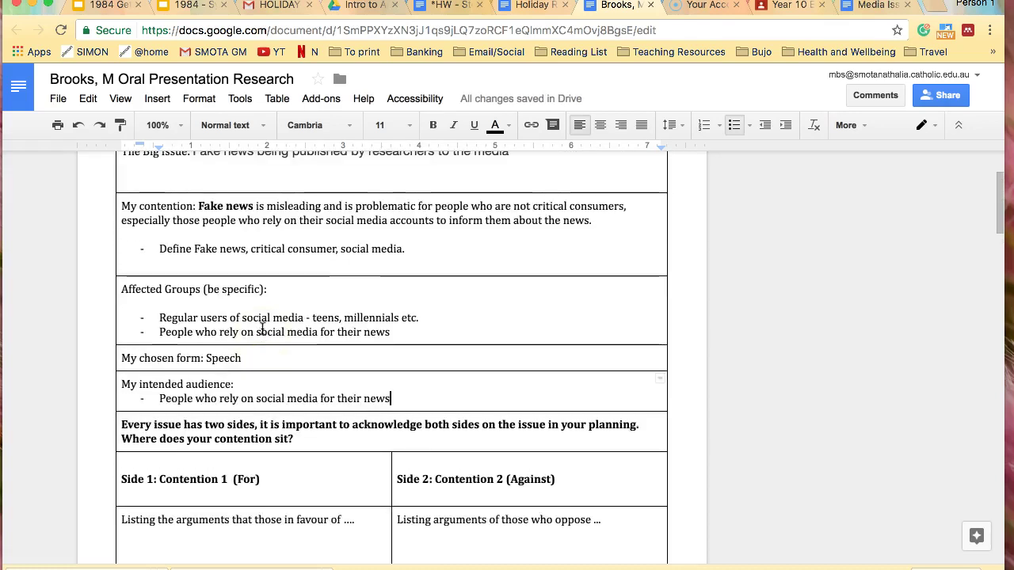
scroll(262, 330, "up", 2)
scroll(262, 330, "down", 1)
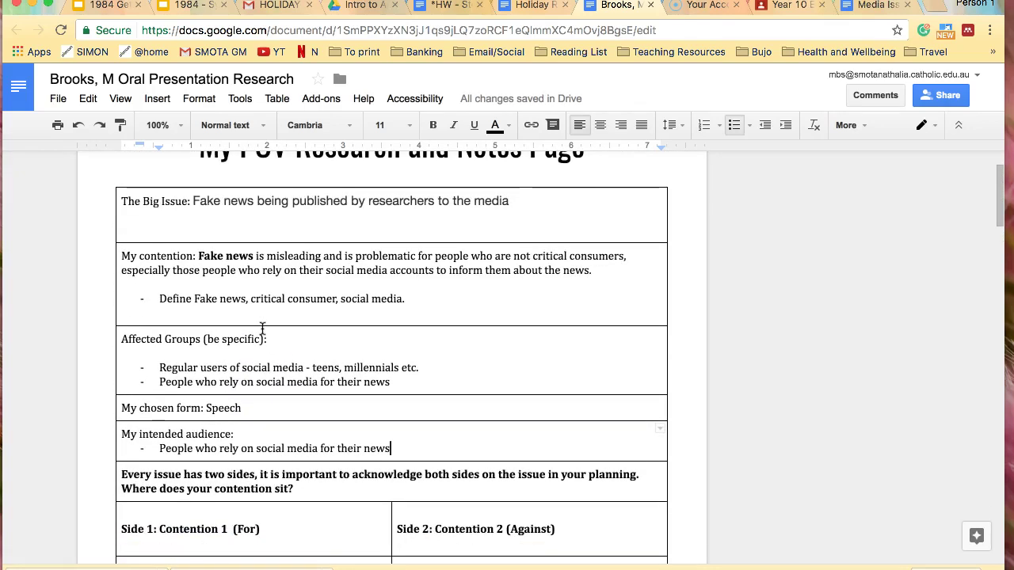
scroll(262, 329, "down", 1)
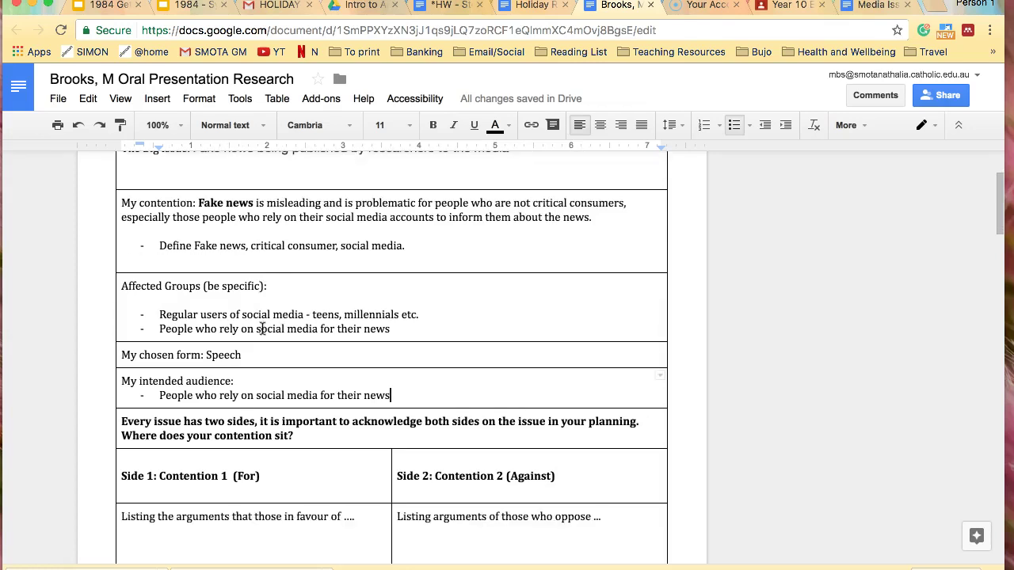
scroll(262, 330, "down", 2)
scroll(262, 330, "up", 2)
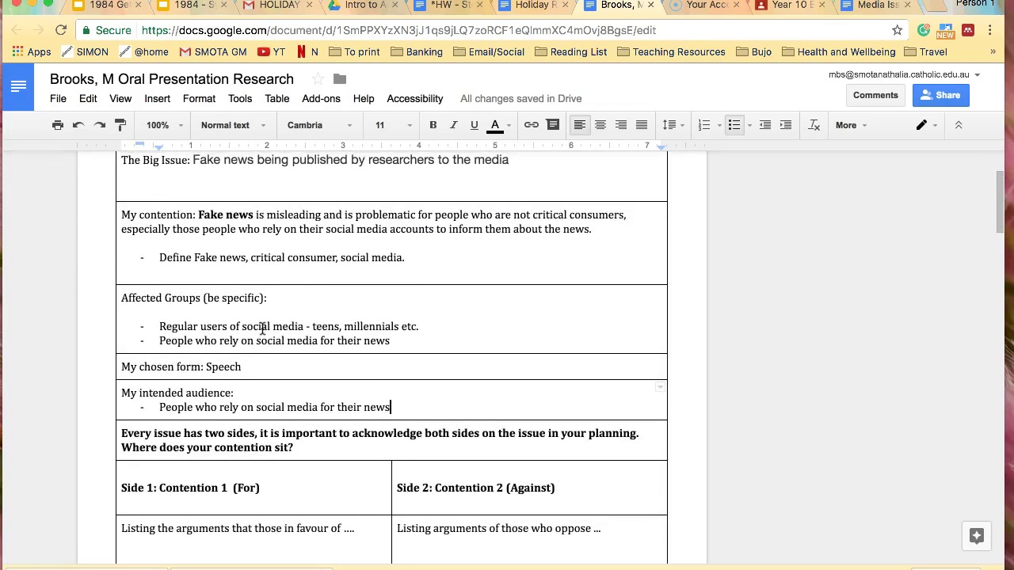
left_click(262, 214)
scroll(358, 357, "down", 3)
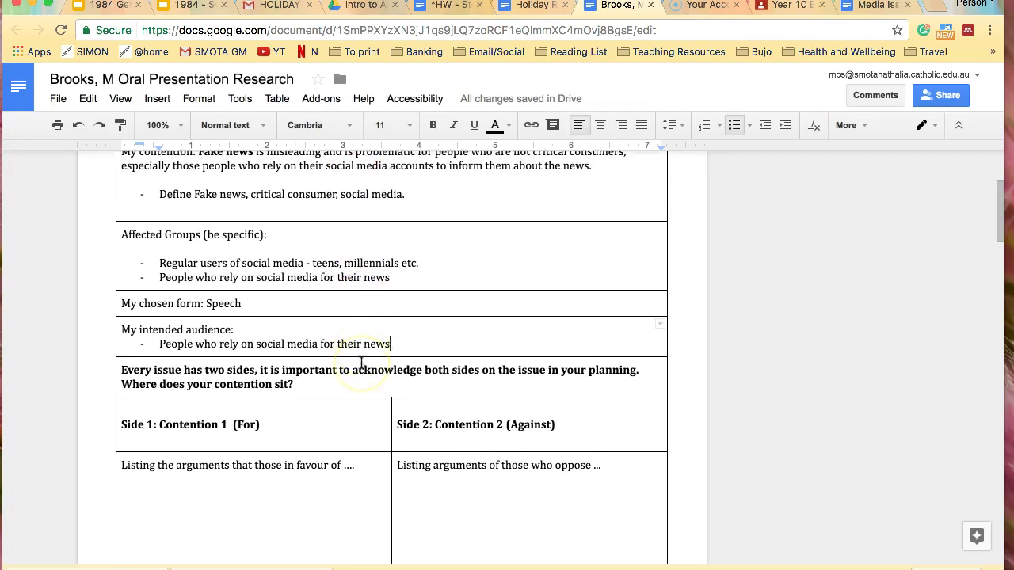
Add the For bullet: Facebook spread fake news in the 2016 US election of Donald Trump
left_click(362, 410)
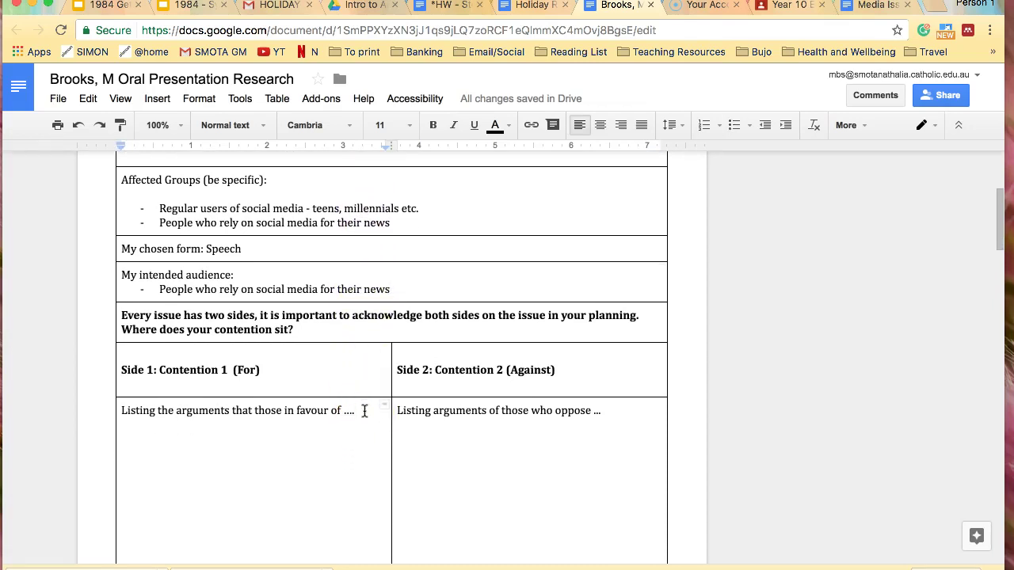
left_click(369, 437)
key("Return")
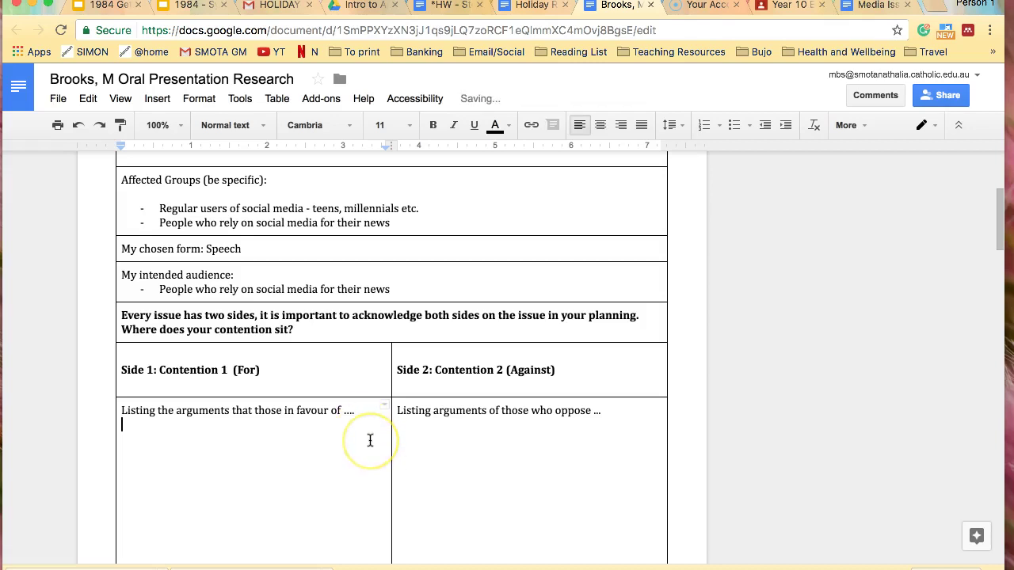
left_click(355, 457)
scroll(332, 463, "up", 3)
scroll(331, 462, "down", 2)
type("- ")
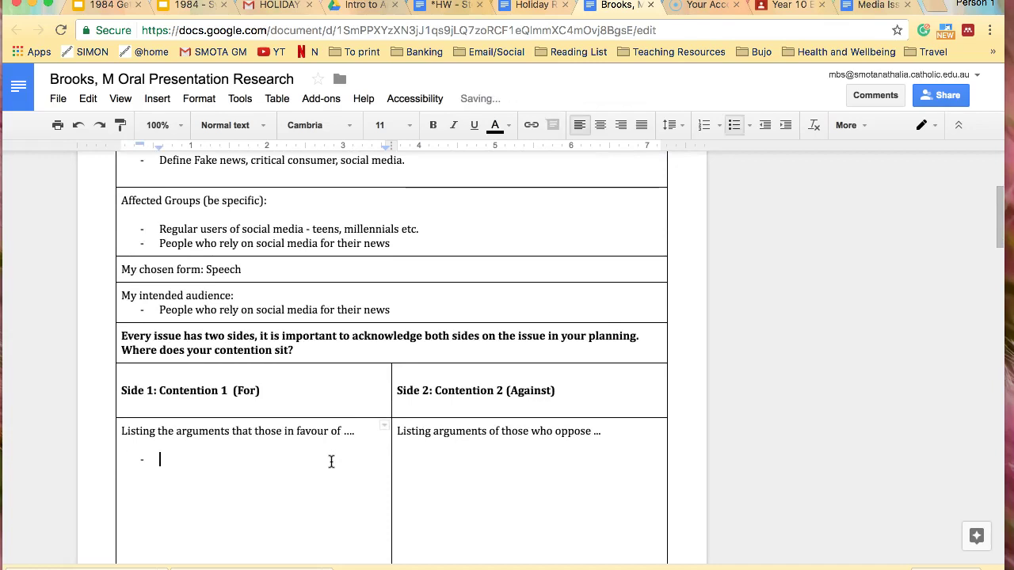
type("Face")
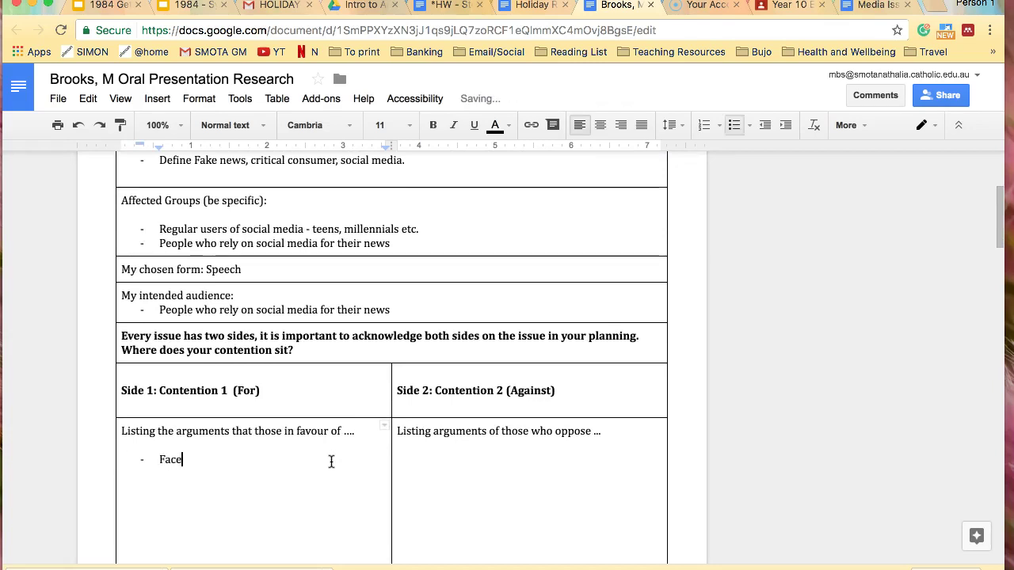
type("book a")
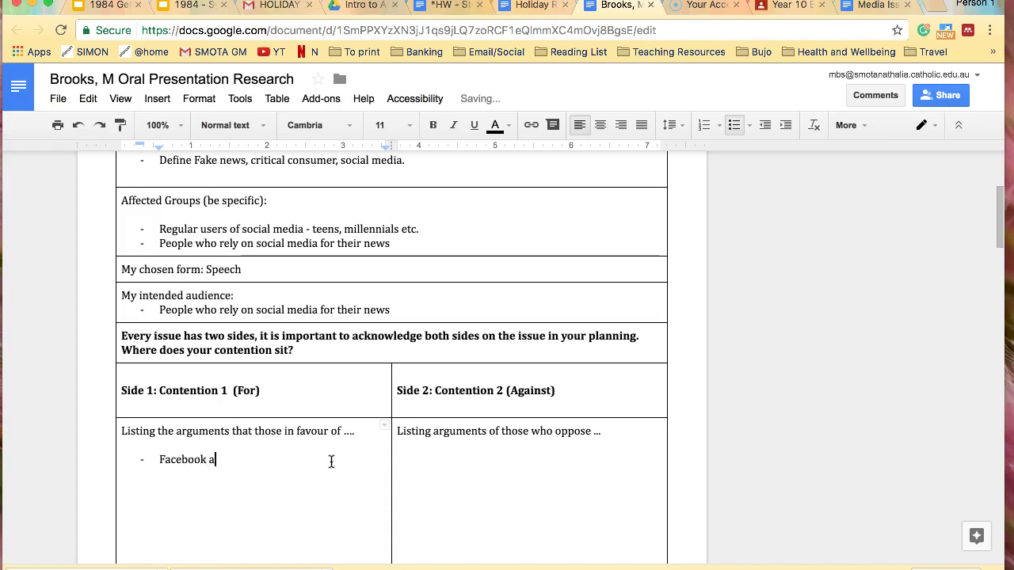
key("BackSpace")
type("was responsible in the 2016")
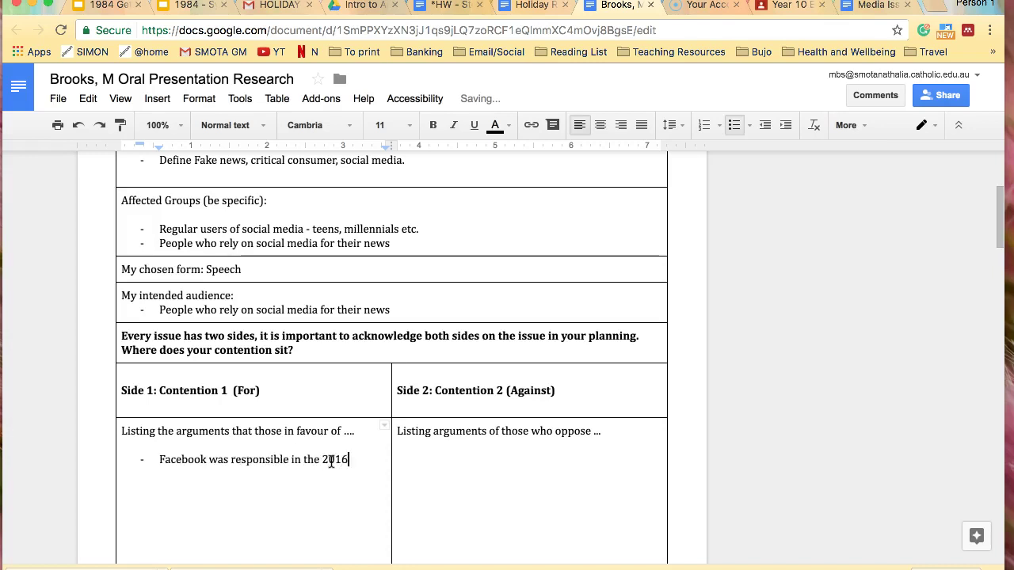
type(" election of US Pres D")
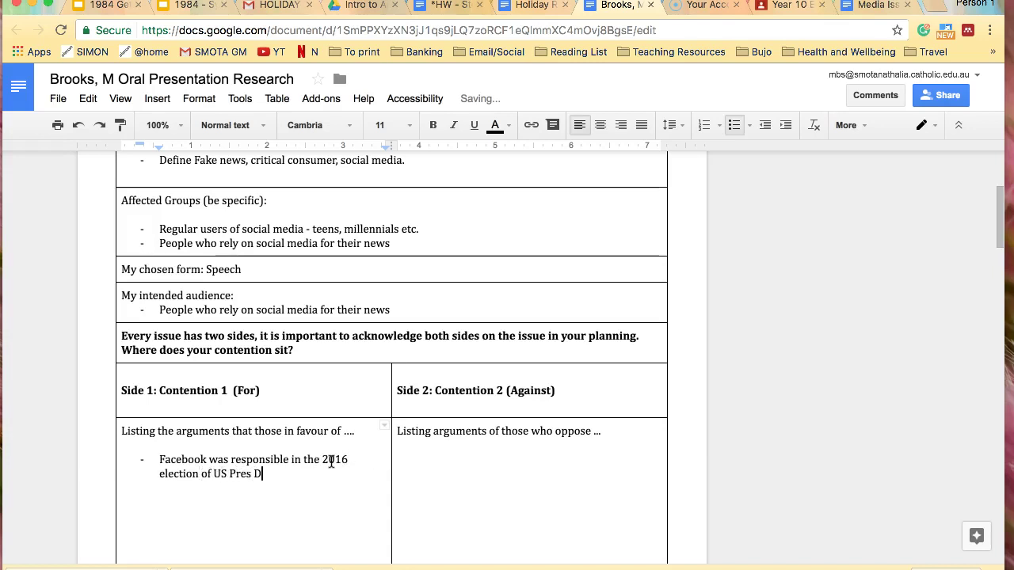
type("onald Trunp")
key("BackSpace")
key("BackSpace")
type("mp for the spre")
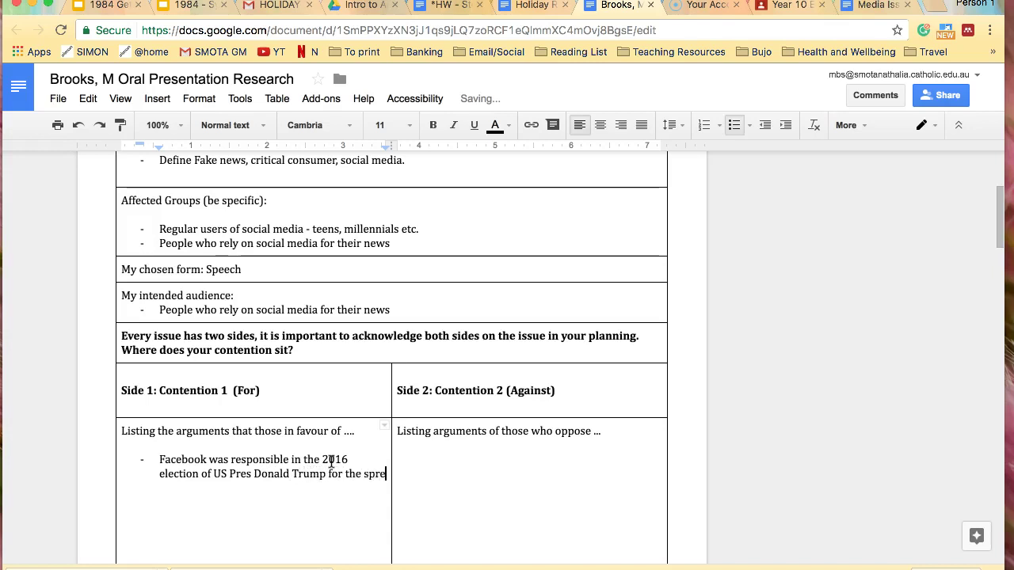
type("adkiing of fake and")
key("BackSpace")
key("BackSpace")
key("BackSpace")
type("news.")
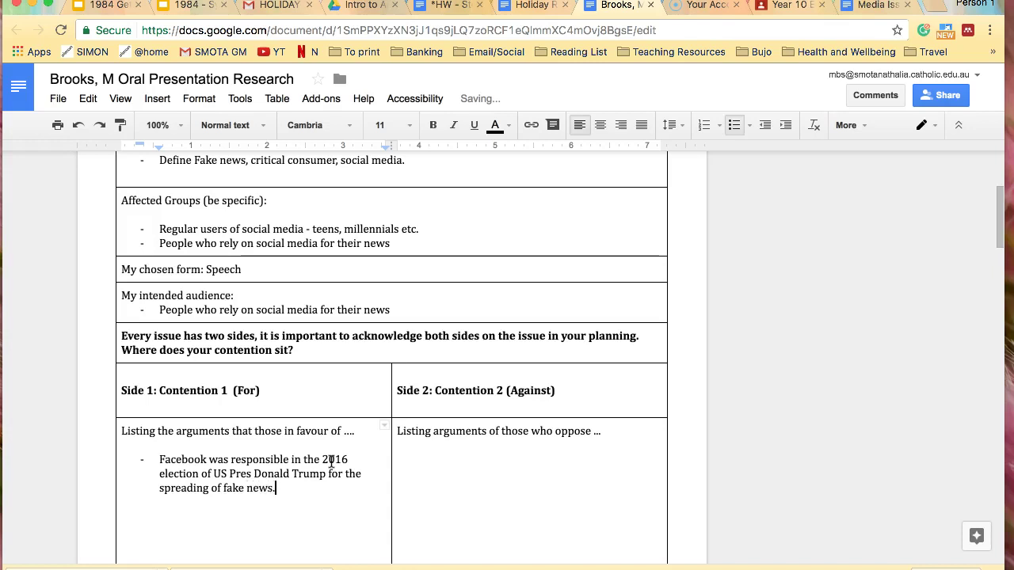
Add a second For bullet: Trump uses 'fake news' to discredit sources that criticise his administration
key("Return")
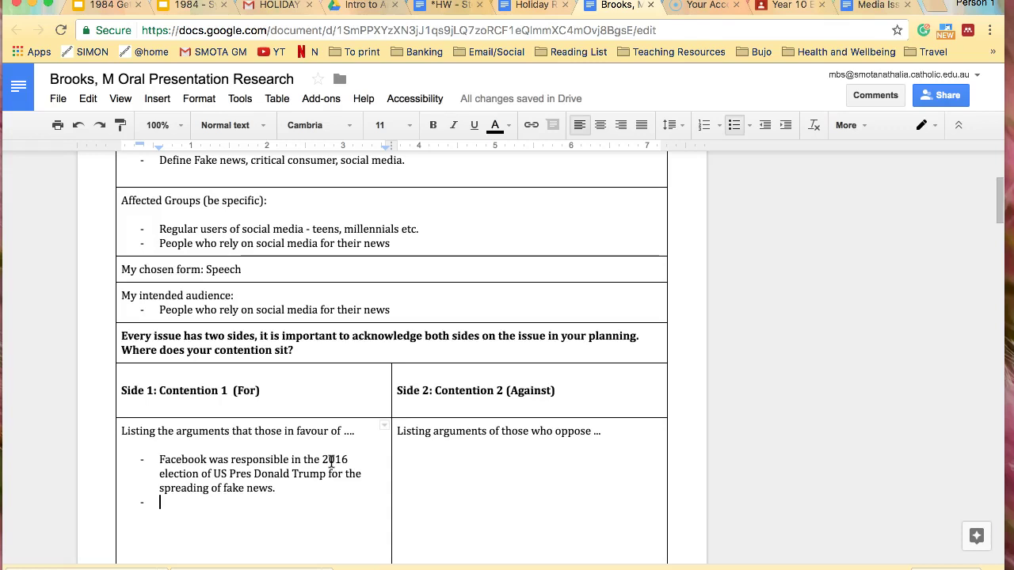
type("US P")
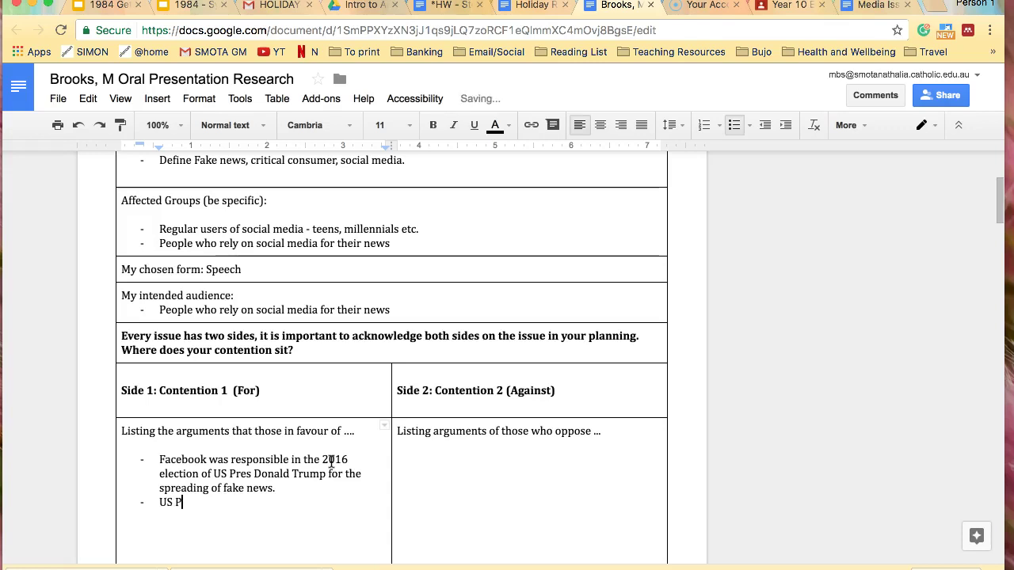
type("res Donal")
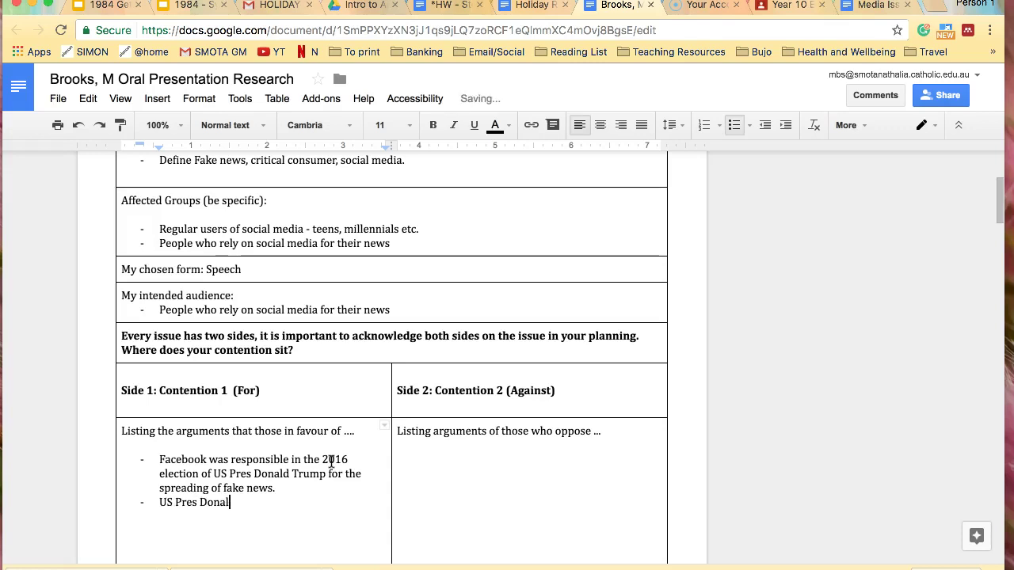
type("d Trunmp")
key("BackSpace")
key("BackSpace")
type("mp uses the label ")
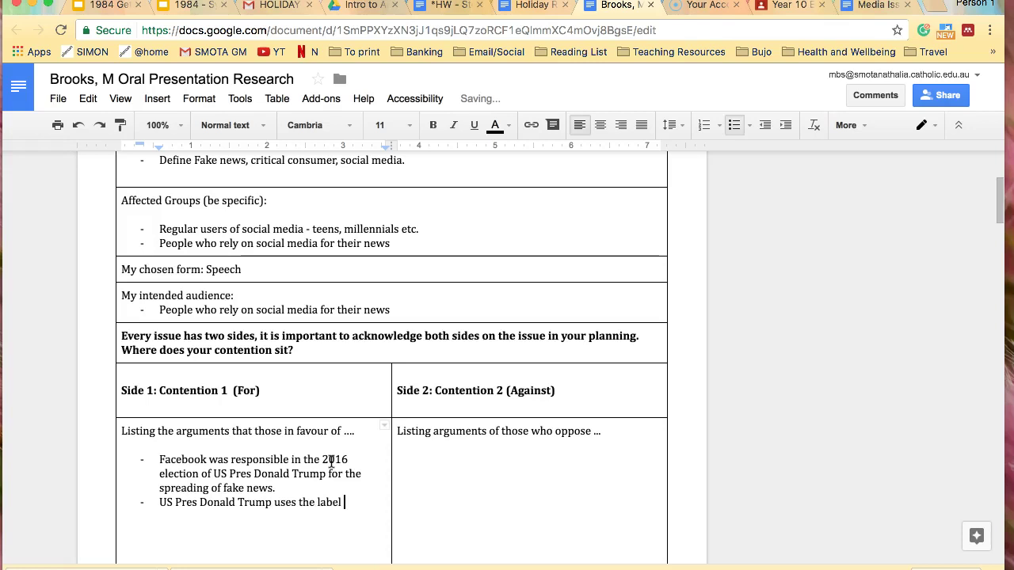
type("FAKE")
key("BackSpace")
key("BackSpace")
key("BackSpace")
key("BackSpace")
type("'fake news' to discredit any new")
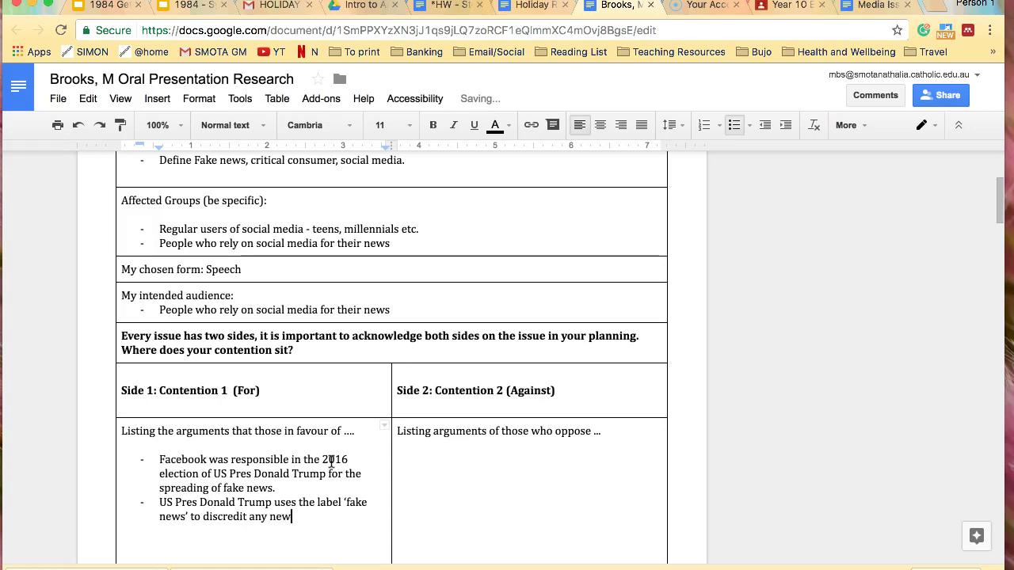
type("s source whic")
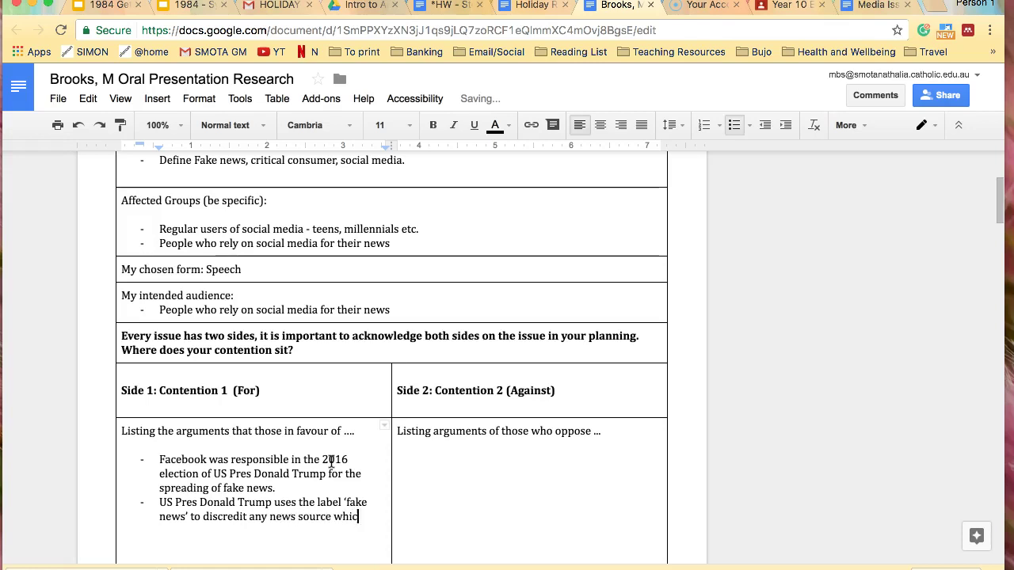
type("h prints information that he disagrees with or")
scroll(331, 461, "down", 2)
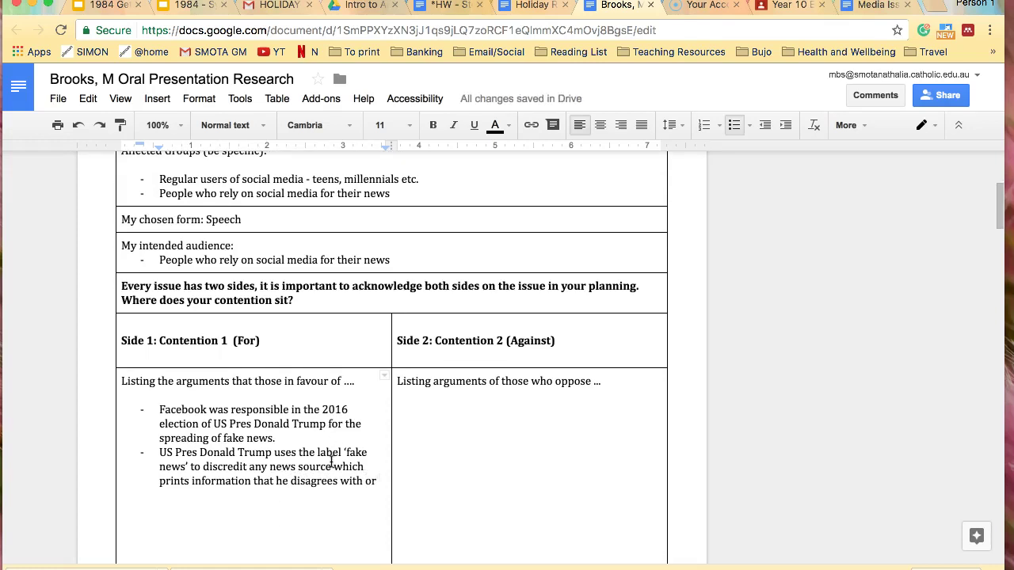
type("pai")
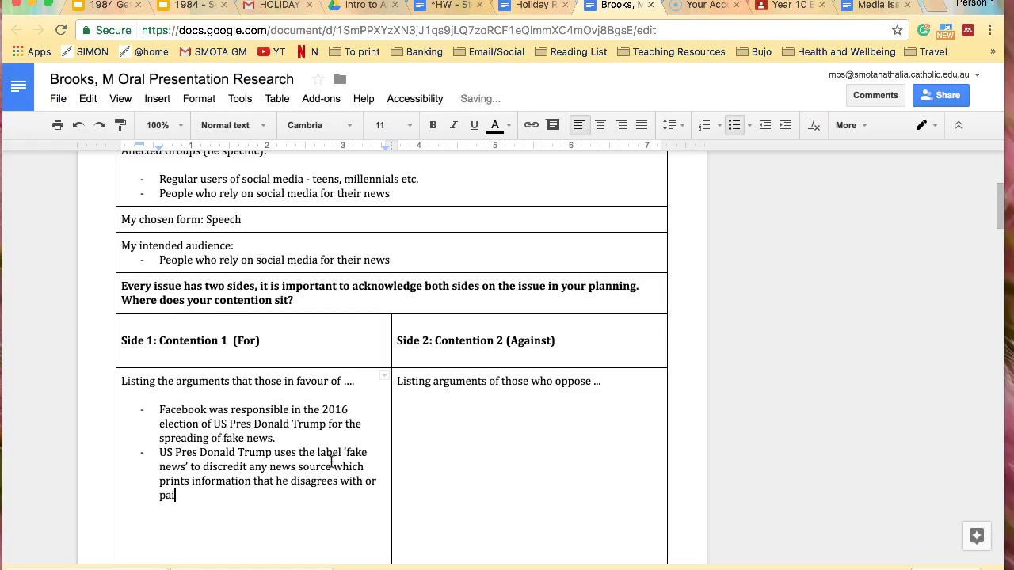
type("nts his administration in a negative light.")
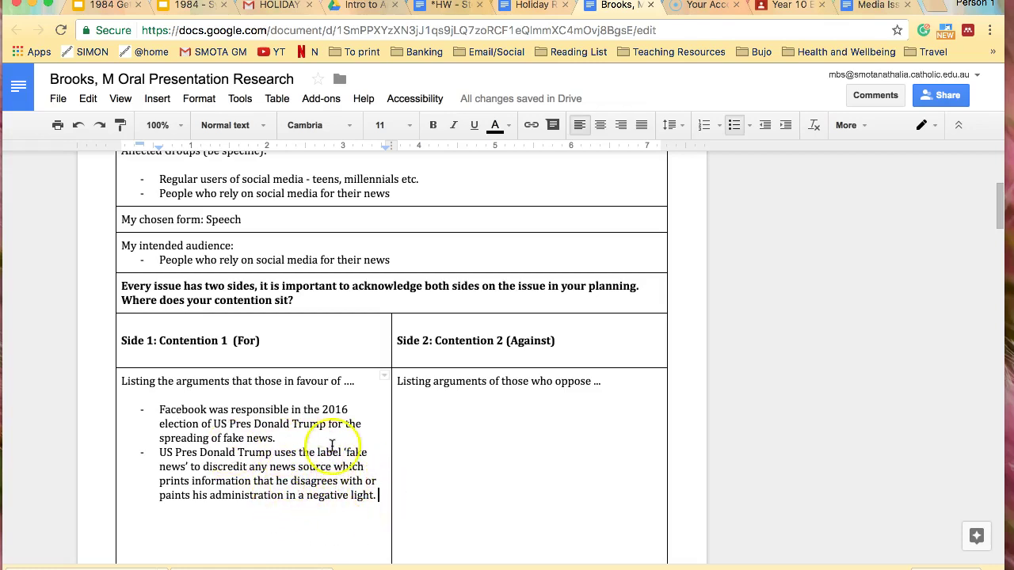
left_click(612, 390)
Start an Against bullet and remove the numbers from both Contention headings
key("Return")
type("- n")
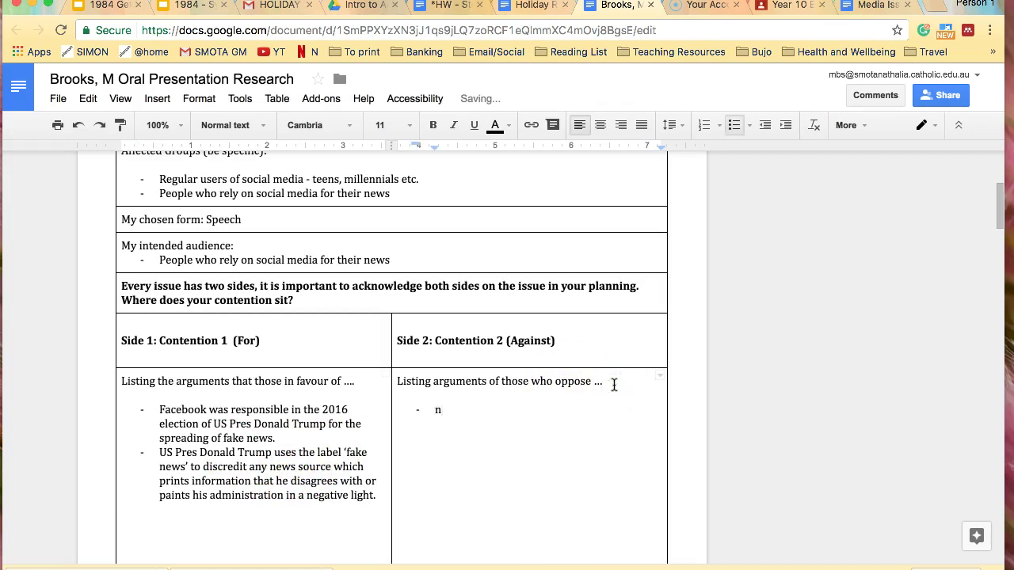
key("BackSpace")
scroll(295, 499, "up", 2)
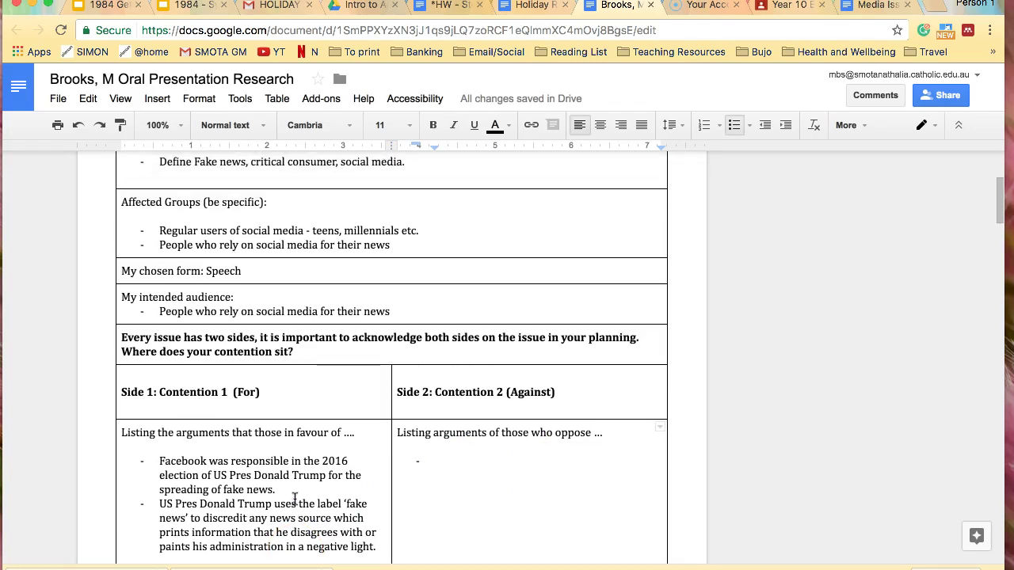
scroll(294, 499, "down", 2)
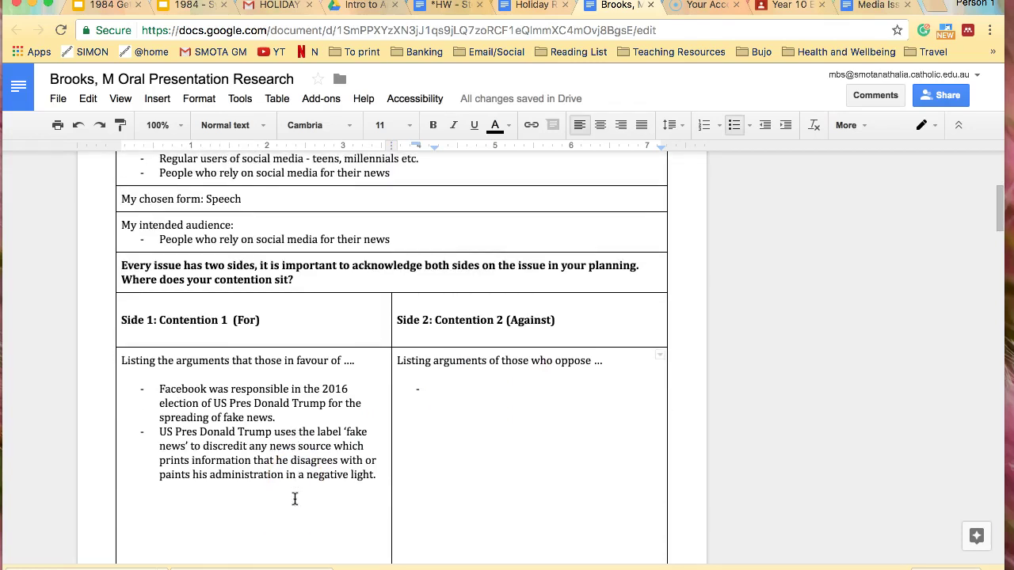
double_click(497, 320)
key("BackSpace")
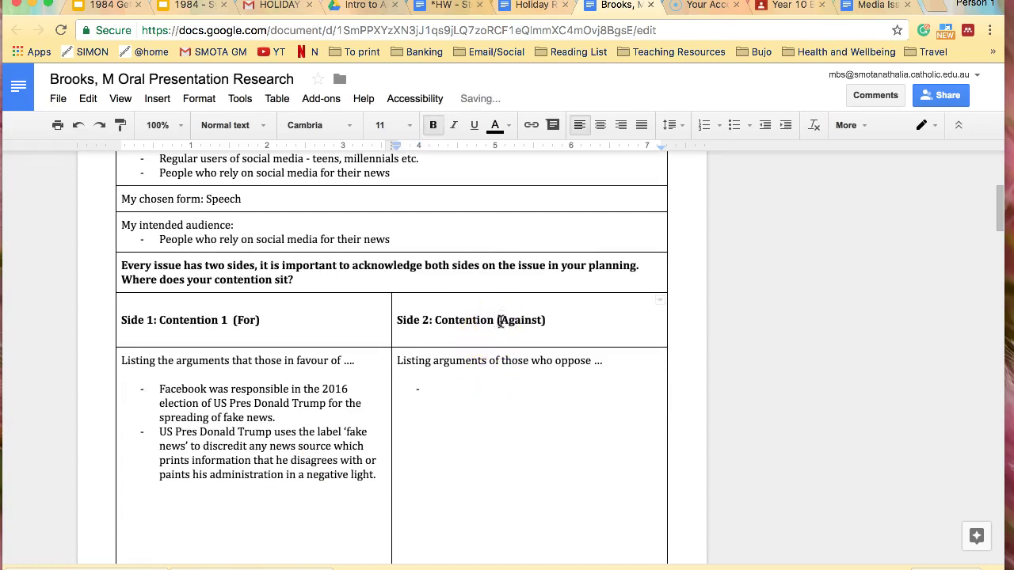
key("BackSpace")
key("BackSpace")
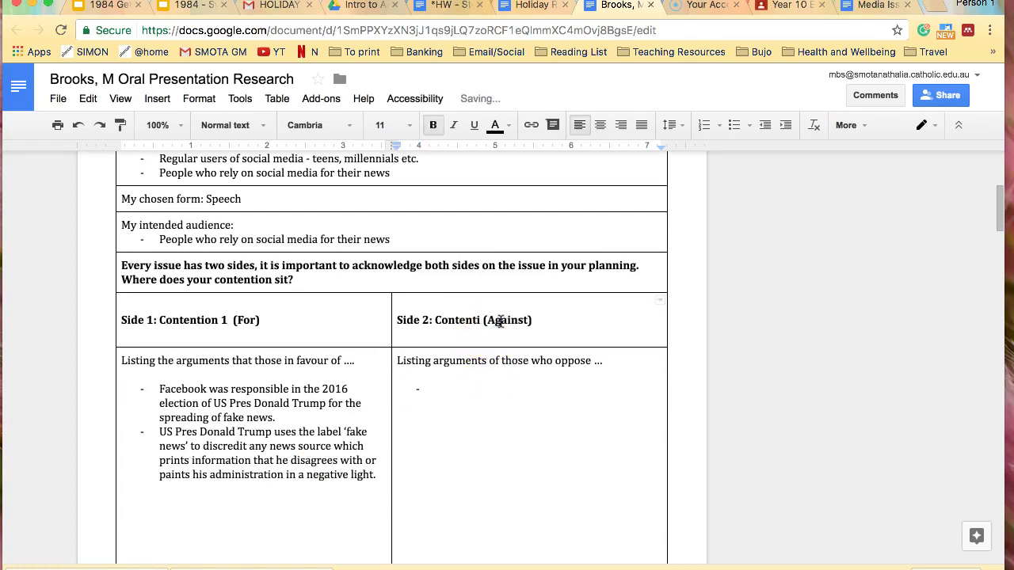
type("on 2")
key("BackSpace")
key("BackSpace")
left_click(229, 320)
key("BackSpace")
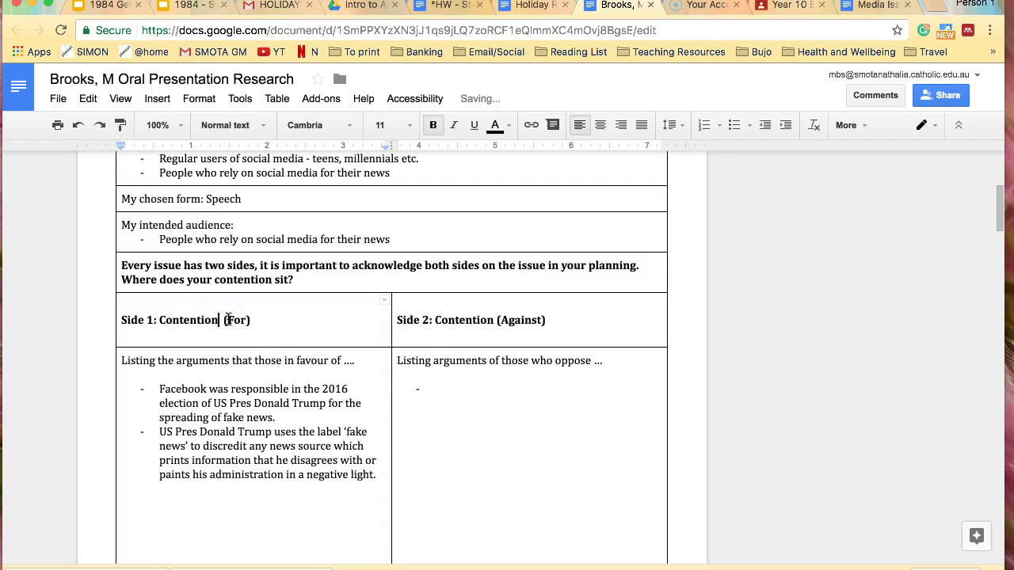
List two Against arguments: consumers' responsibility to be critical, and freedom of the press
left_click(442, 389)
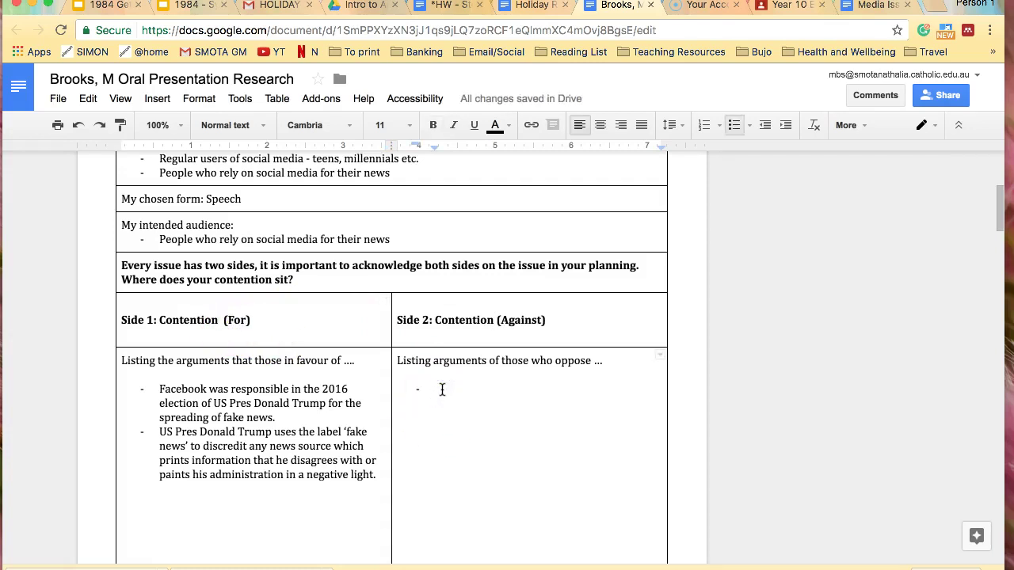
left_click_drag(442, 389, 460, 447)
type("It's the respon")
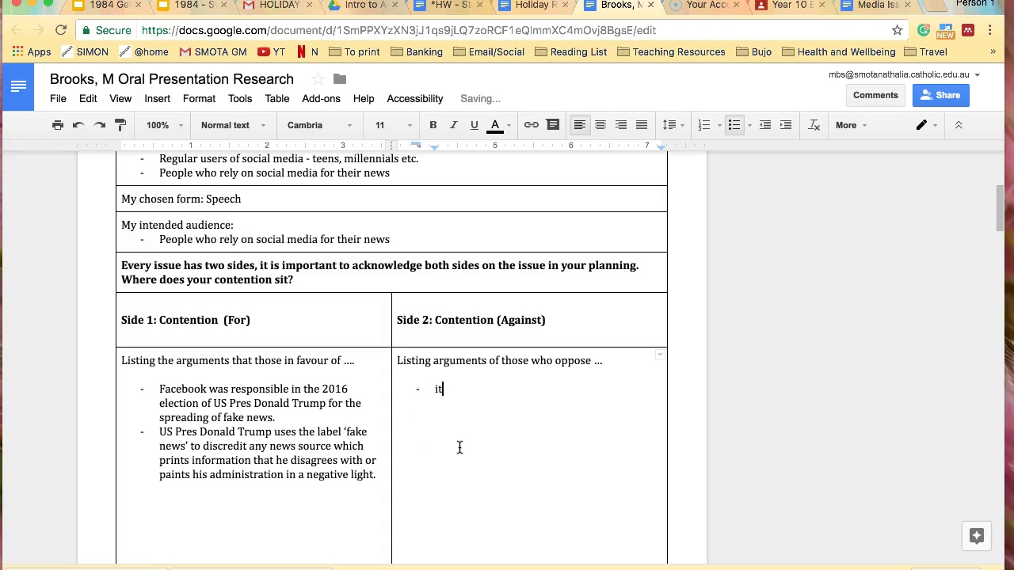
type("sibility of the indi")
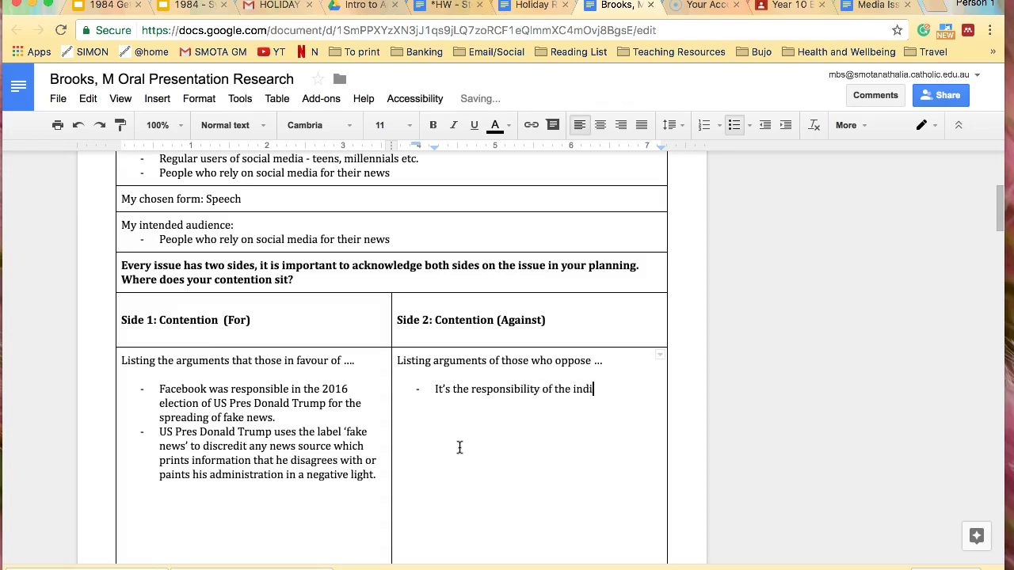
type("viduals as news consumers to be ")
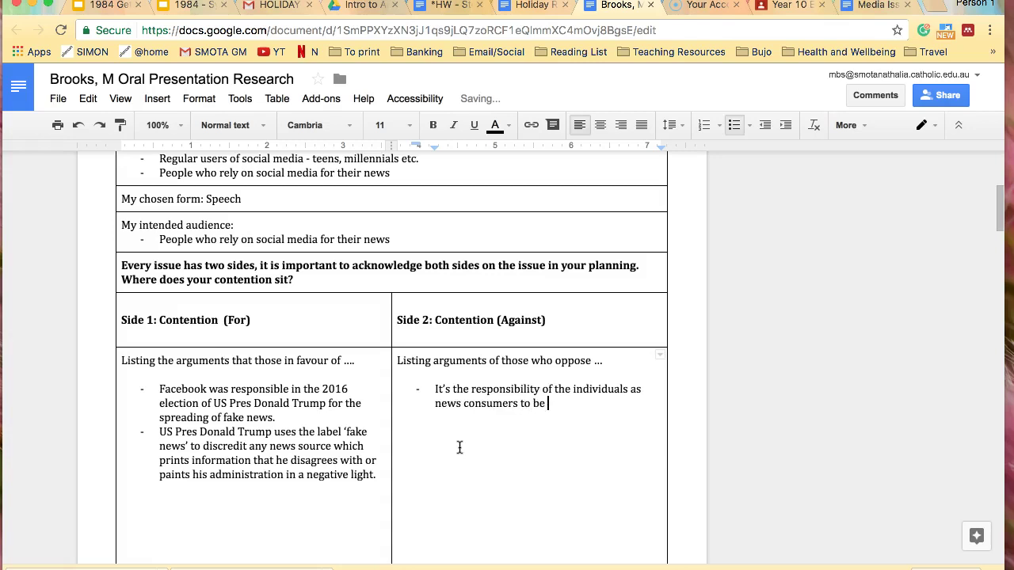
type("critical of what they are reading, they shouldn't accept at face valu")
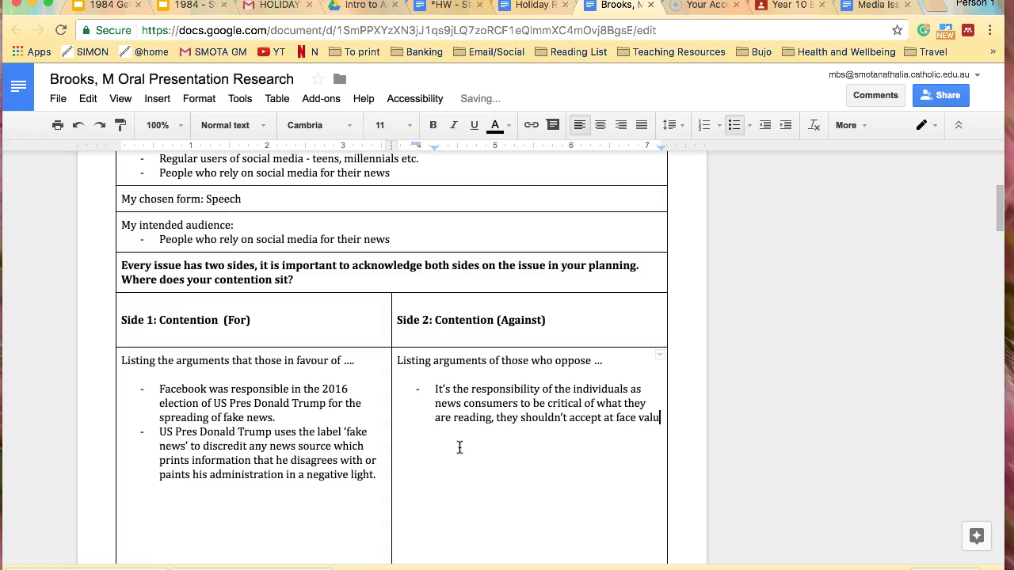
type("e everything that they see on ")
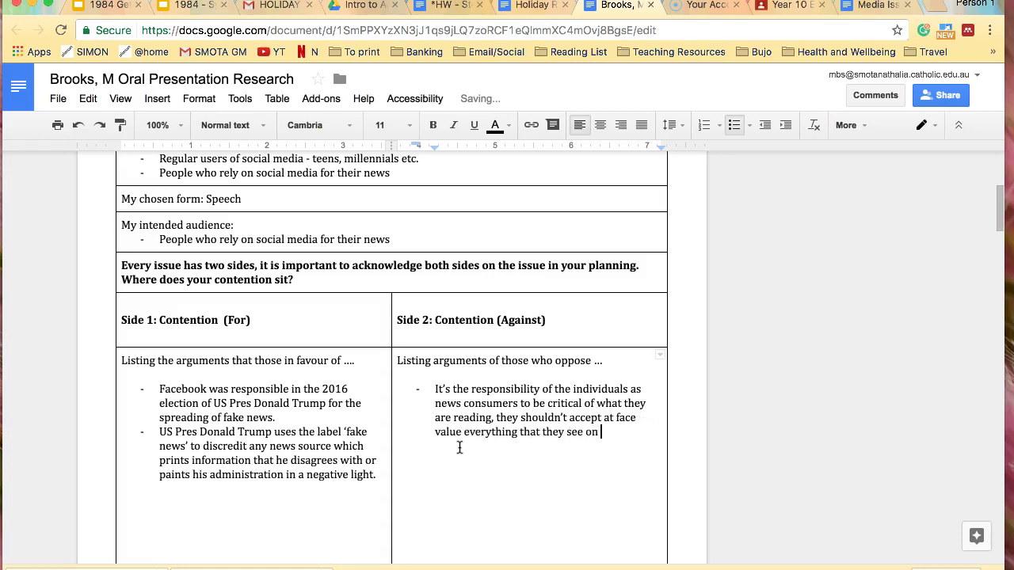
type("facebook and other socia")
type("l media site")
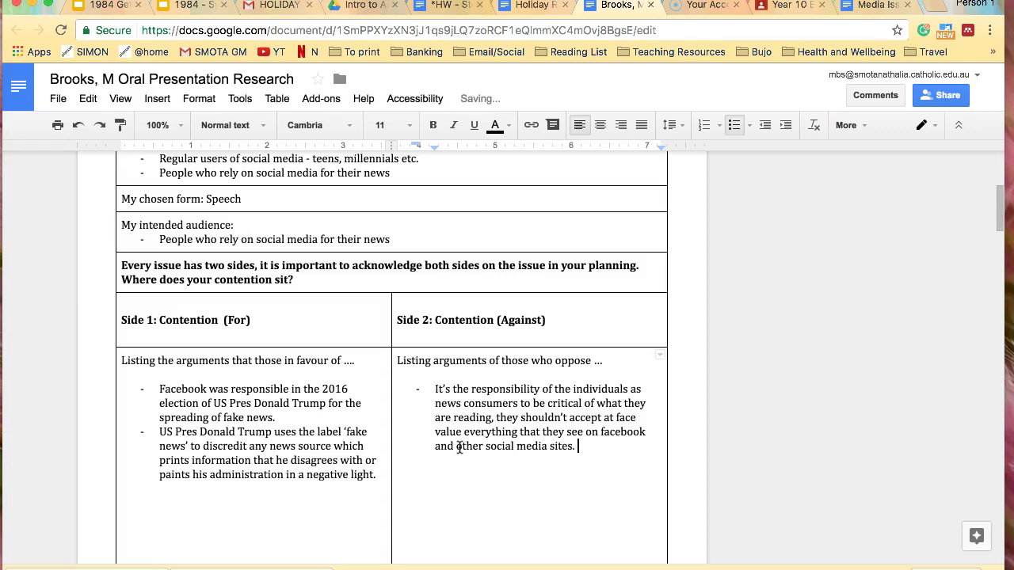
type("s.")
key("Return")
type("Freedom of the press means that ")
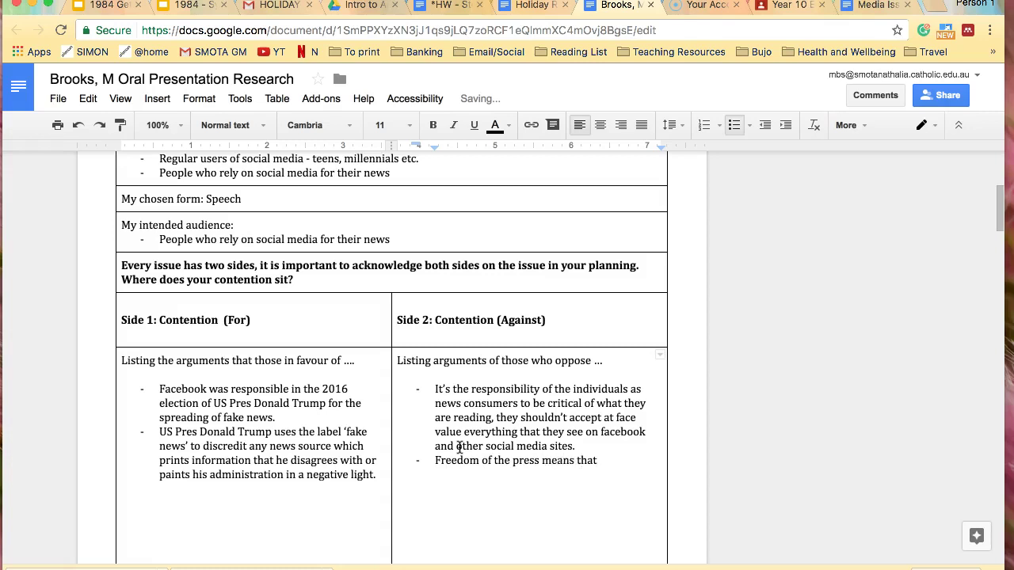
type("providers can print freely.")
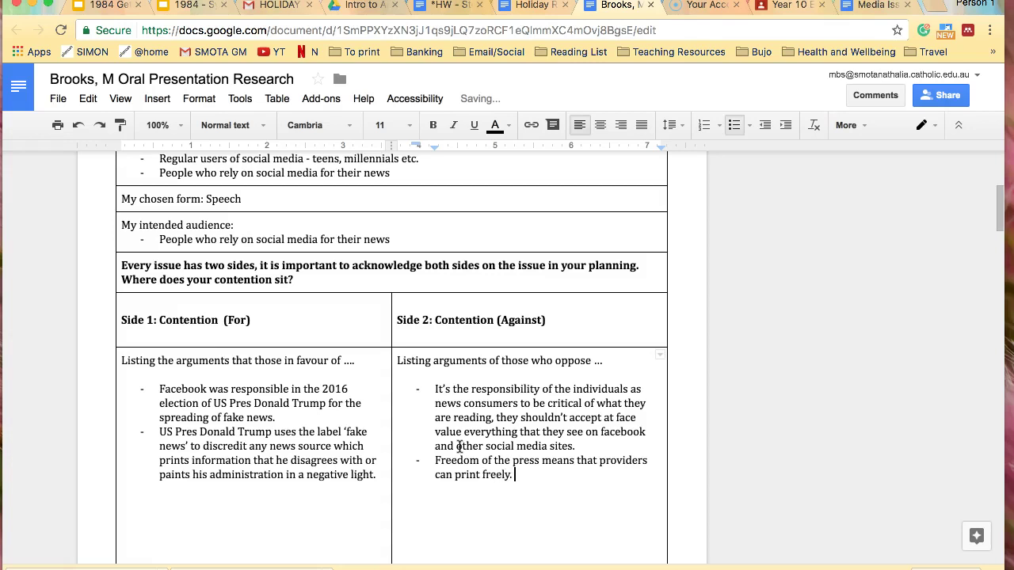
scroll(442, 441, "down", 1)
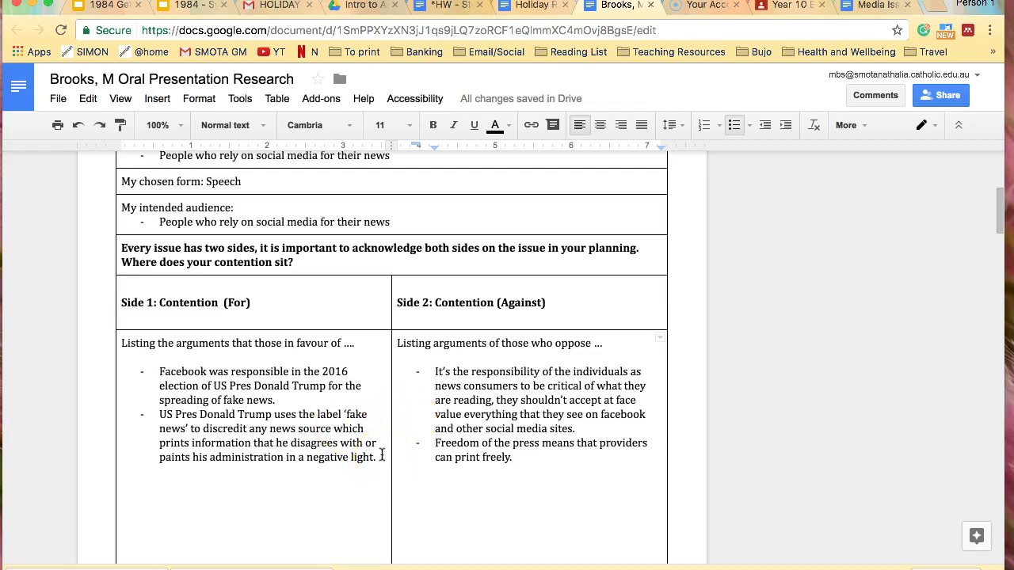
Add four For bullets: '% fakes news in the media in 2017', where it spreads, Expert Opinion, Statistics
left_click(381, 455)
key("Return")
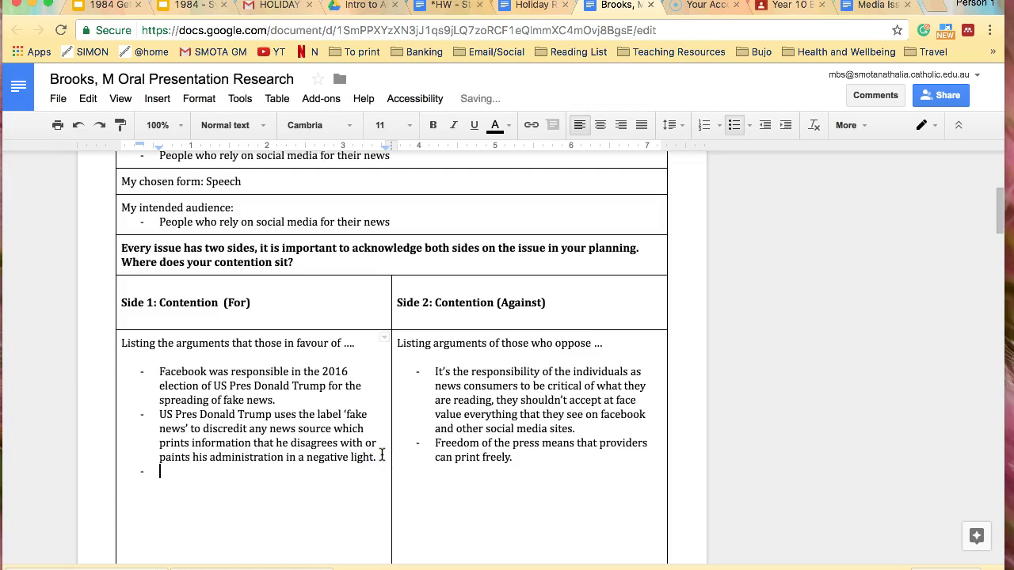
type("% fakes news in the media in 2017")
key("Return")
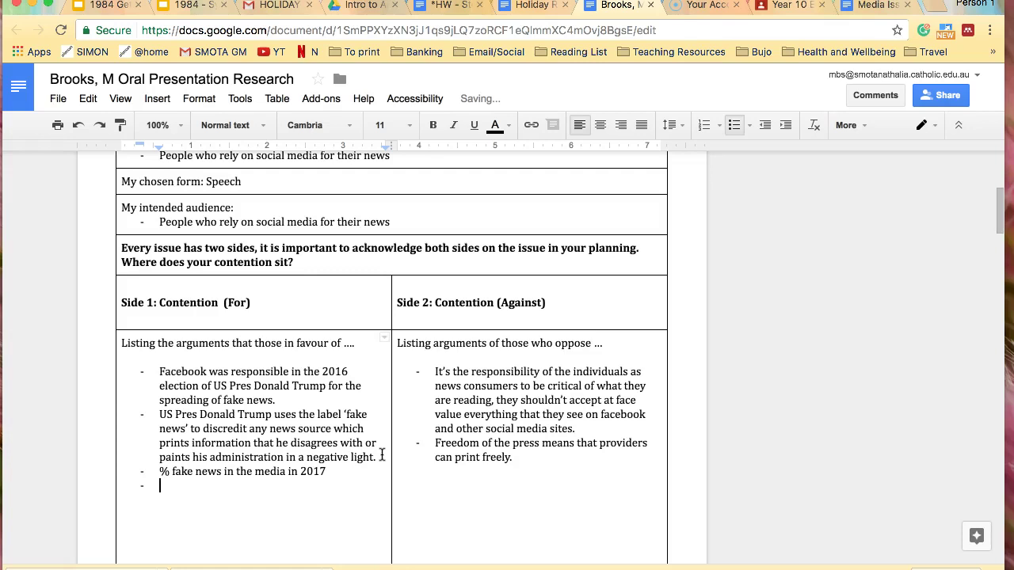
type("where it isfound and why is ")
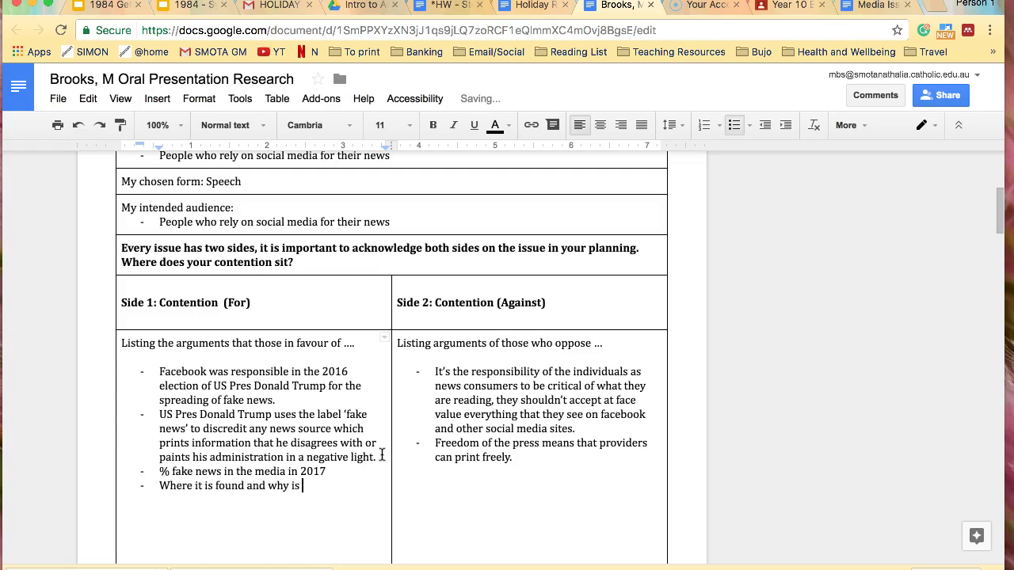
type("spreads.")
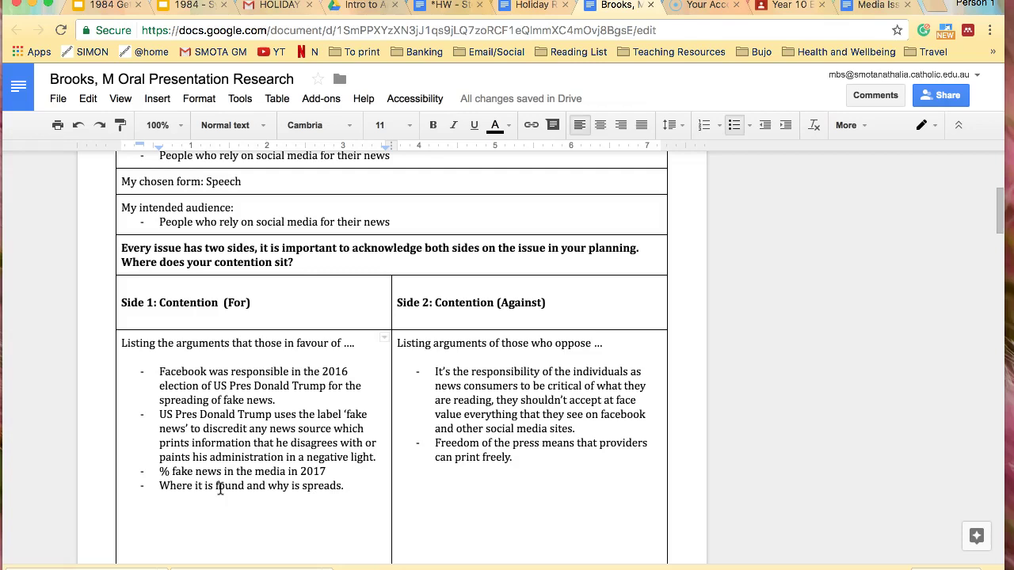
key("Return")
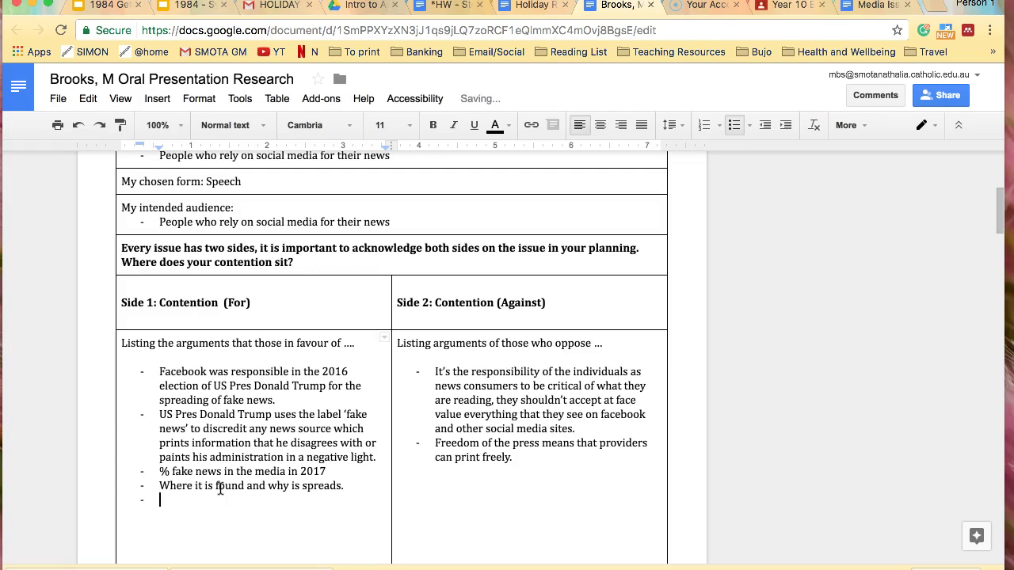
type("Expert Opinion - university pr")
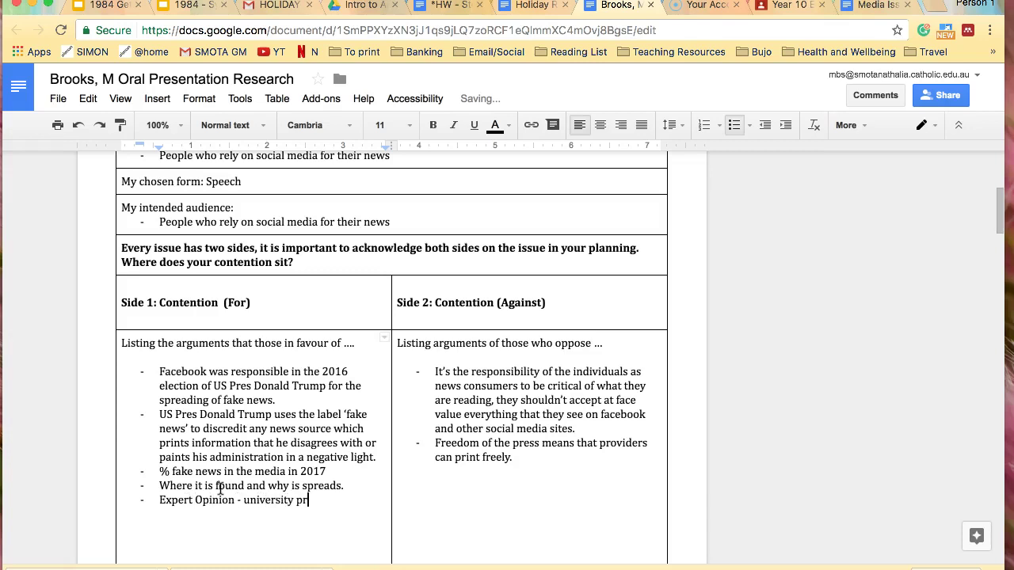
type("ofessor, expert in jou")
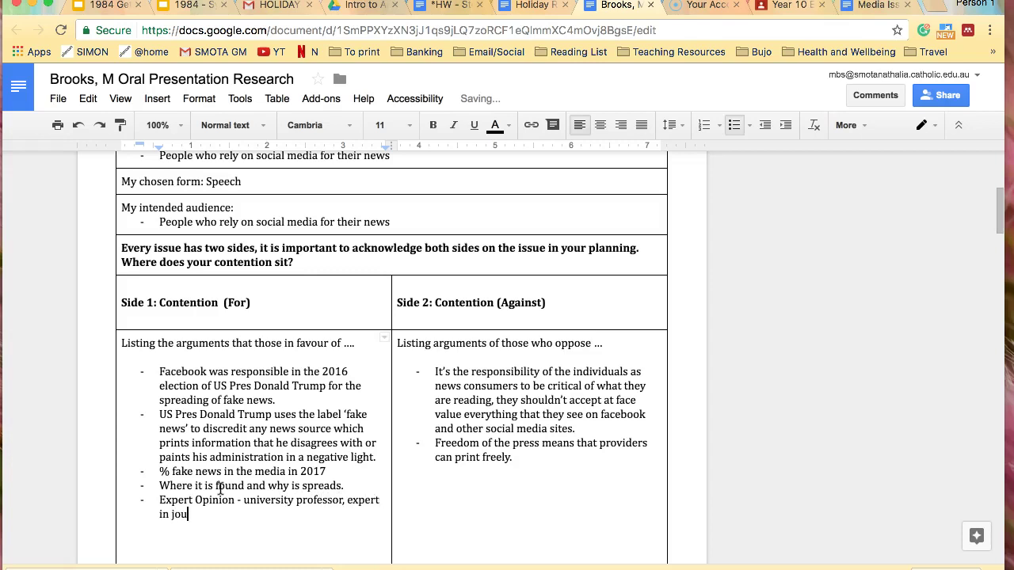
type("rnalism etc.")
key("Return")
type("Statistics")
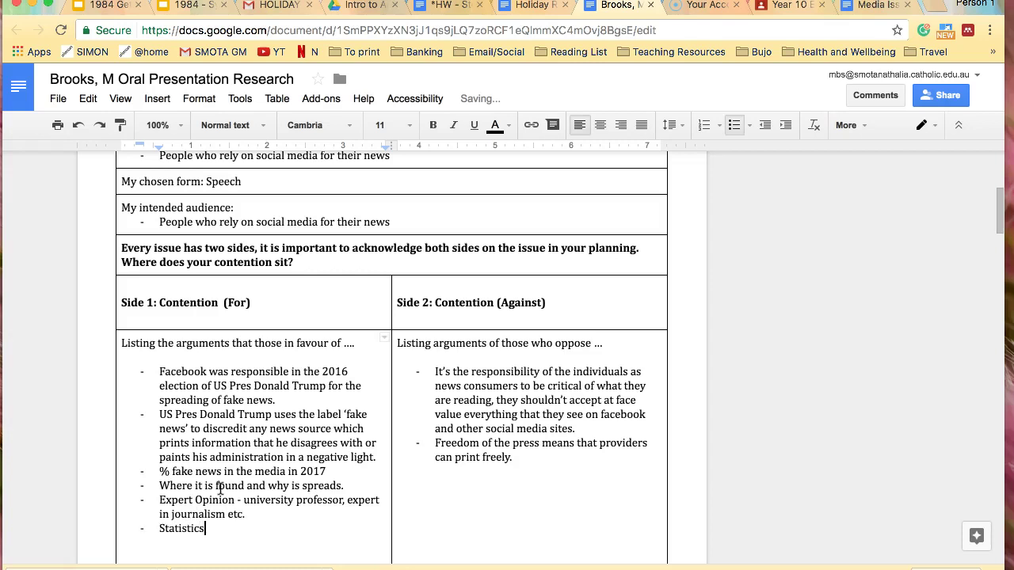
Extend the Statistics bullet about fake news on social media and correct 'be uses' to 'by uses'
scroll(221, 444, "up", 3)
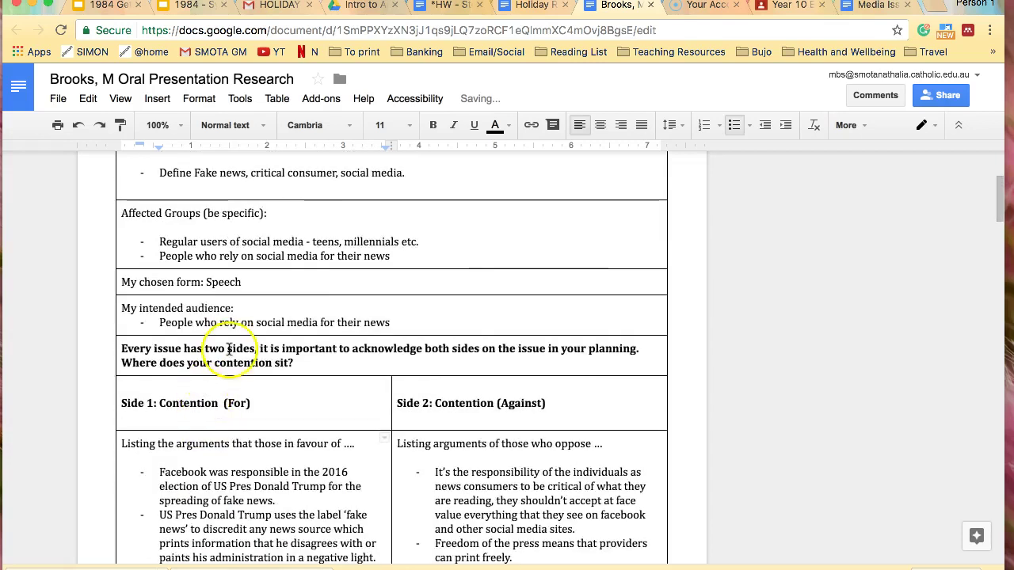
scroll(269, 246, "up", 3)
scroll(293, 261, "down", 2)
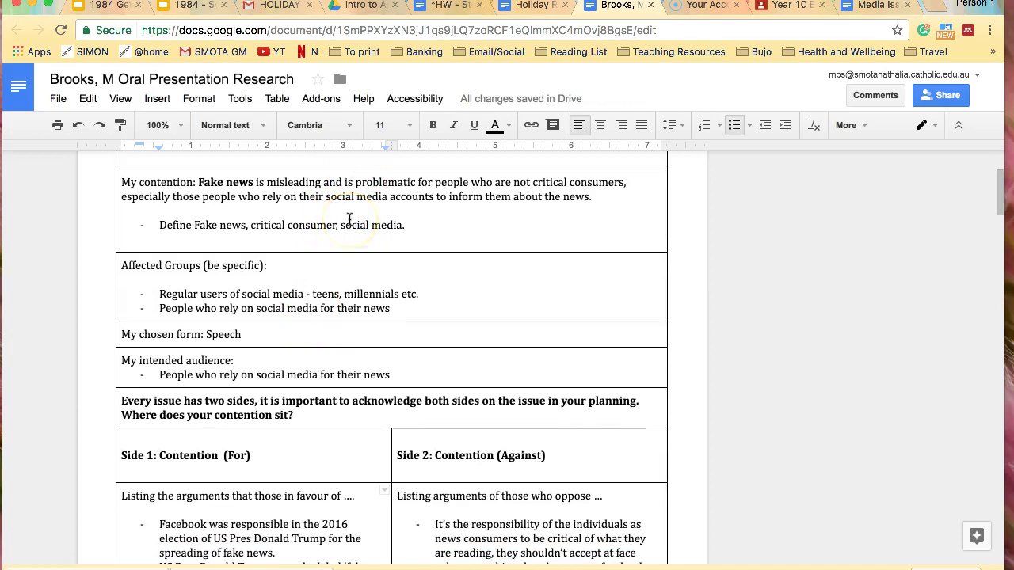
scroll(349, 219, "down", 5)
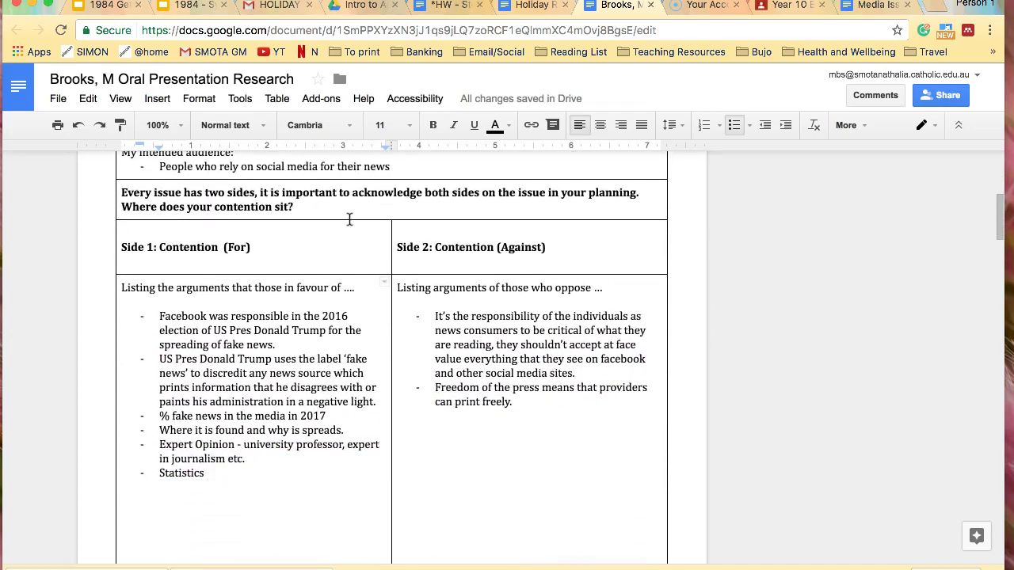
type("-")
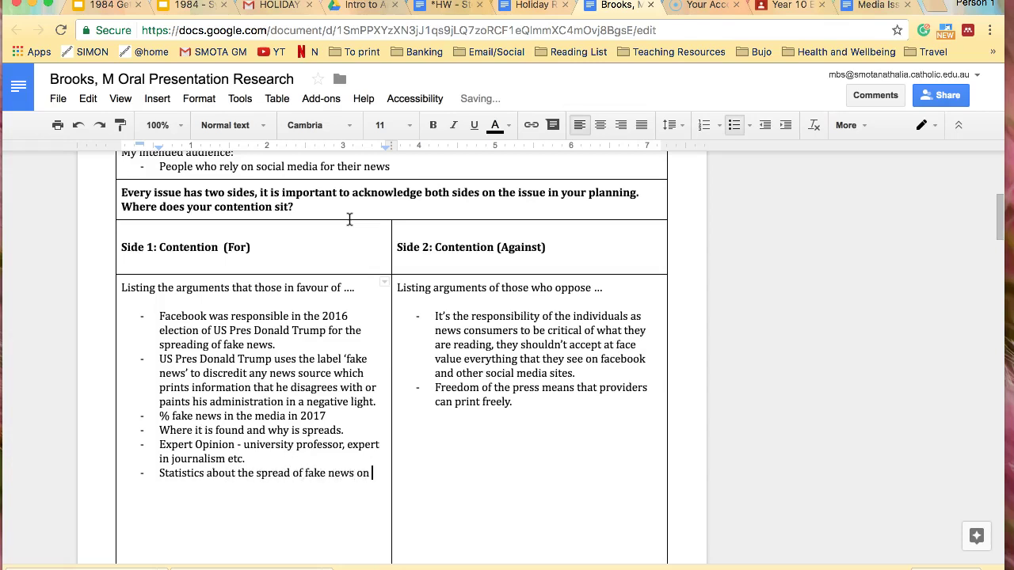
type("ocial media and how it is consumed be uses of social media")
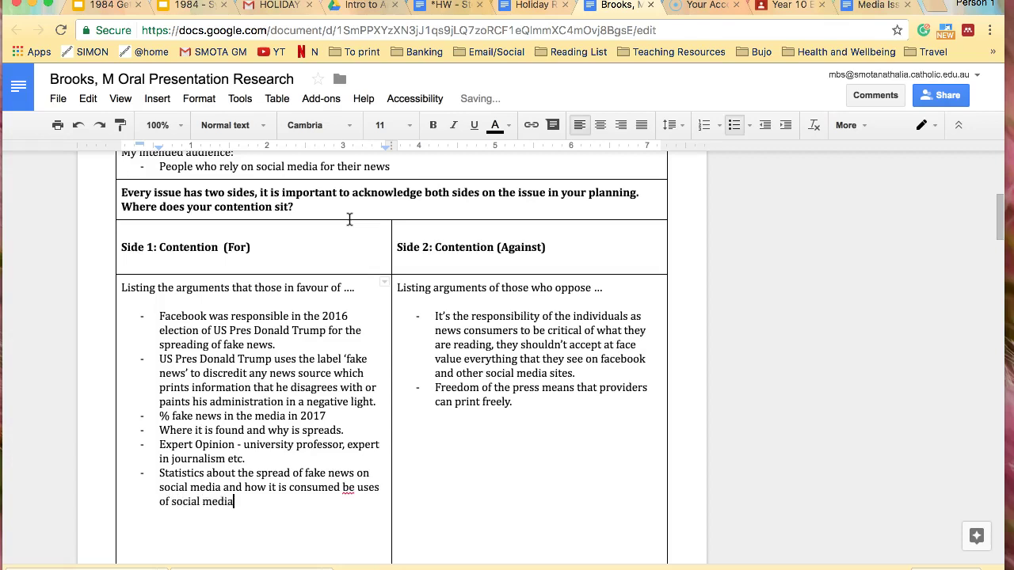
type(".")
left_click(356, 487)
key("BackSpace")
key("BackSpace")
type("y")
Add an Against bullet: 'Who disagrees with me? Why? What are their arguments and evidence?'
left_click(543, 402)
key("Return")
type("Q")
key("BackSpace")
type("What are their argum")
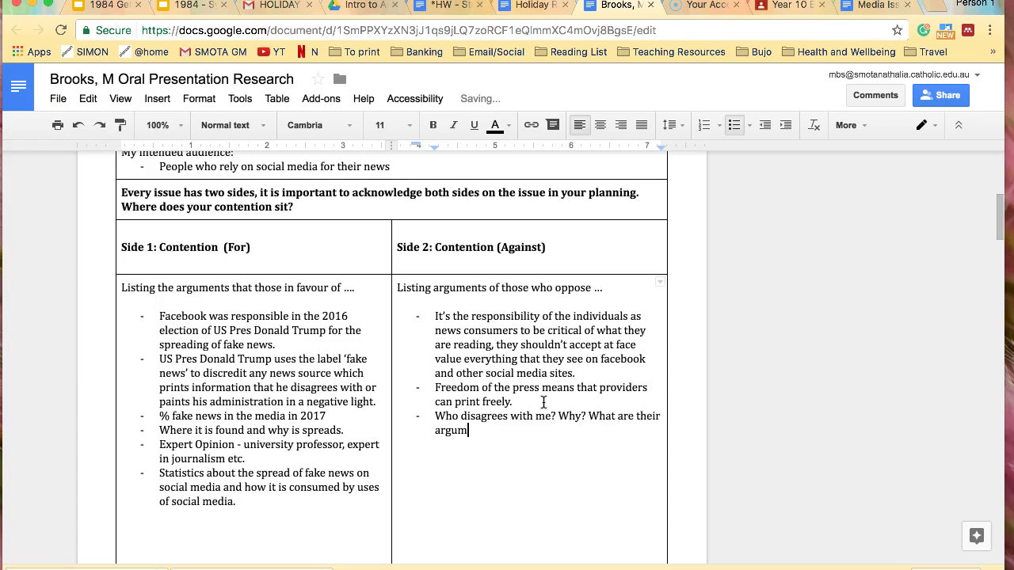
type("ents and evidence?")
Make the 'Who disagrees' question and the last four left-column bullets red italic
left_click_drag(584, 428, 433, 420)
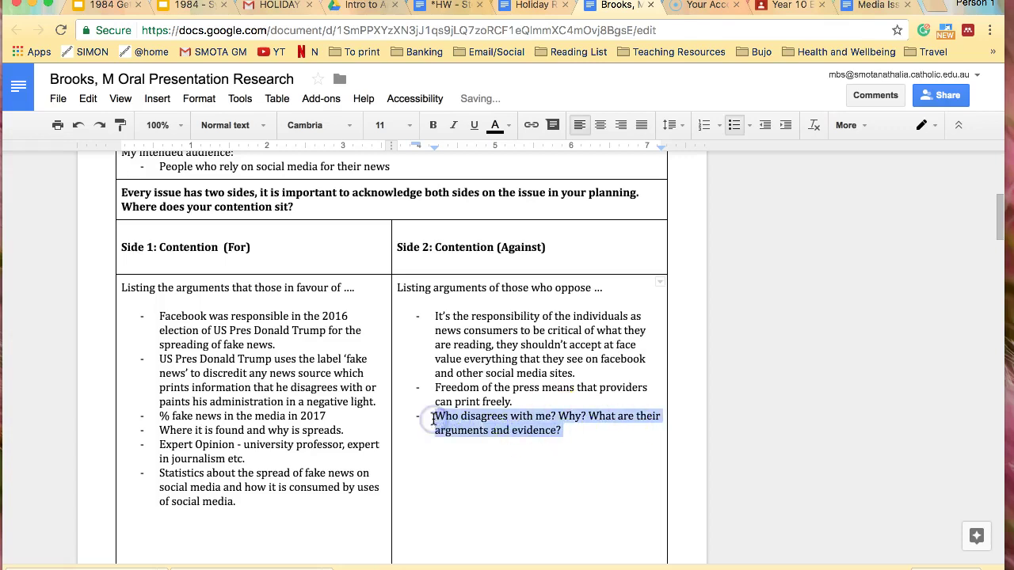
key("ctrl+i")
left_click(495, 126)
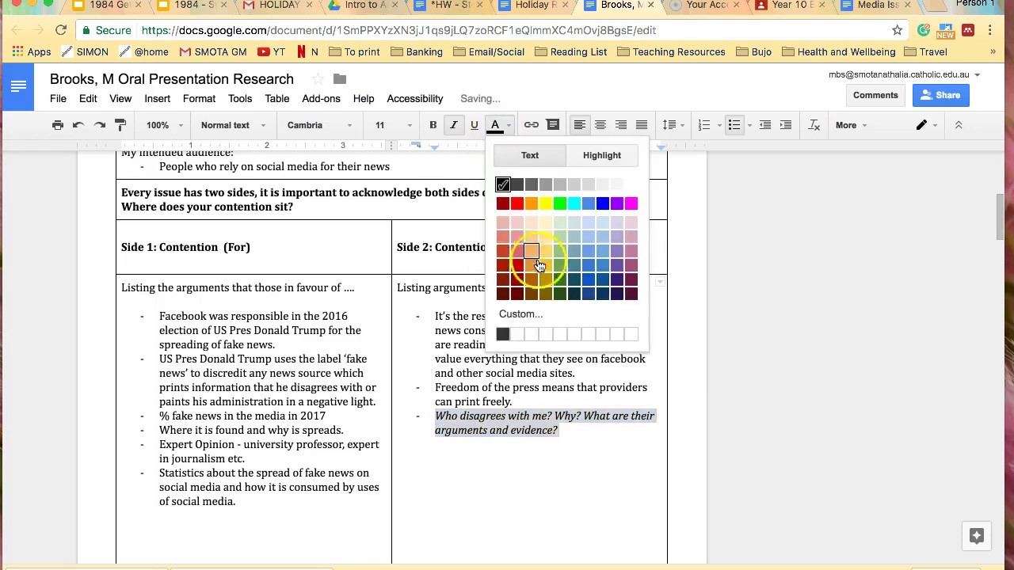
left_click(517, 266)
left_click_drag(240, 507, 157, 416)
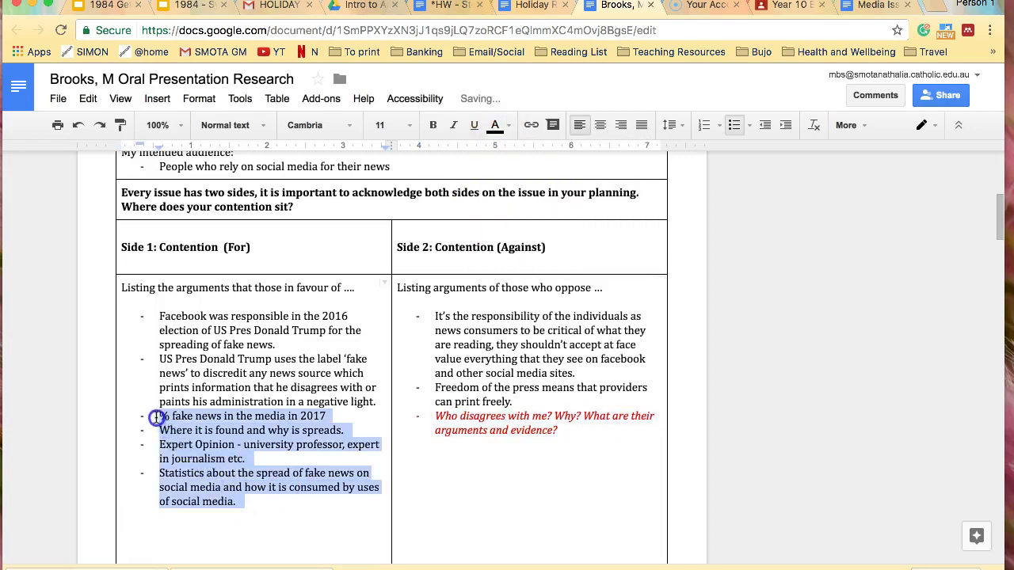
left_click(495, 126)
left_click(517, 268)
key("super+i")
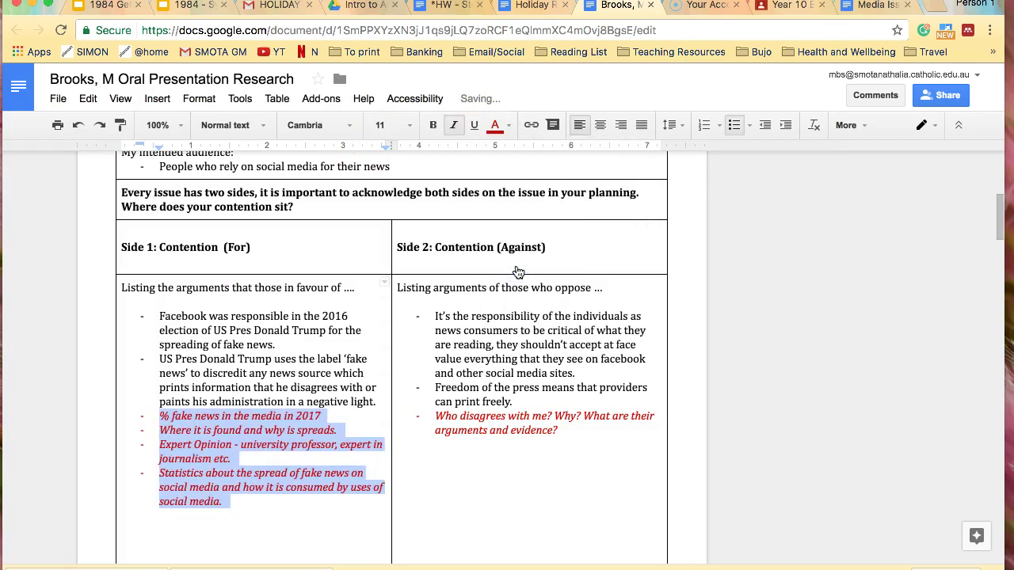
Delete the blank lines above the 'Four (4) articles on the issue' table
scroll(324, 394, "down", 2)
scroll(325, 394, "down", 5)
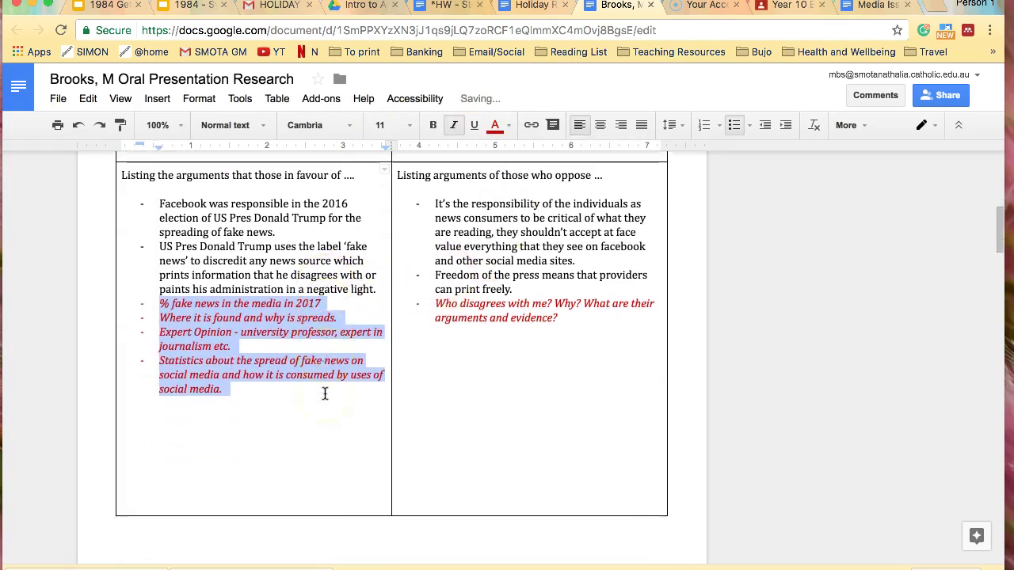
left_click(336, 302)
scroll(290, 473, "down", 3)
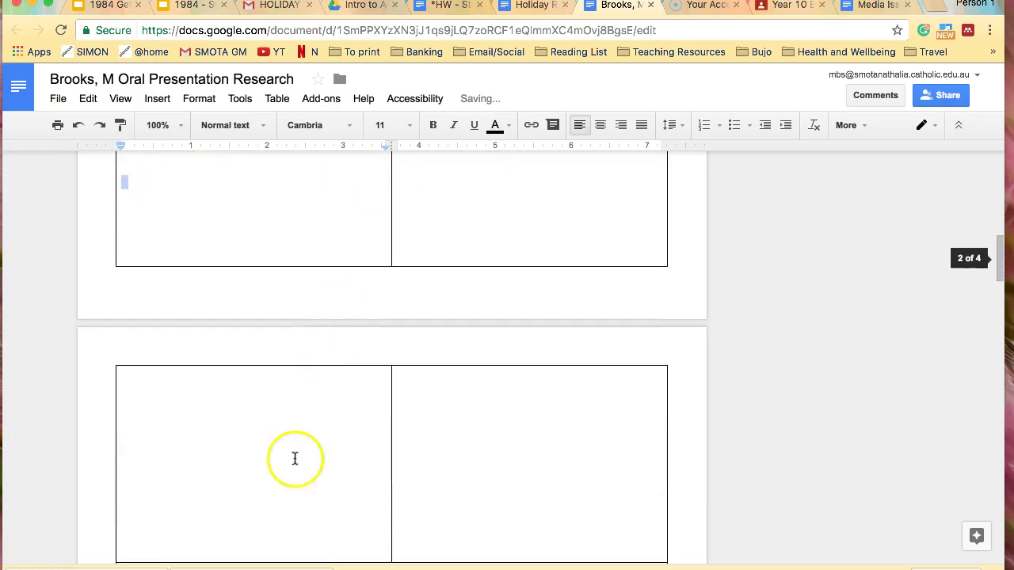
left_click(287, 489)
key("BackSpace")
key("BackSpace")
key("BackSpace")
key("BackSpace")
key("BackSpace")
key("BackSpace")
key("BackSpace")
key("BackSpace")
key("BackSpace")
key("BackSpace")
key("BackSpace")
key("BackSpace")
key("BackSpace")
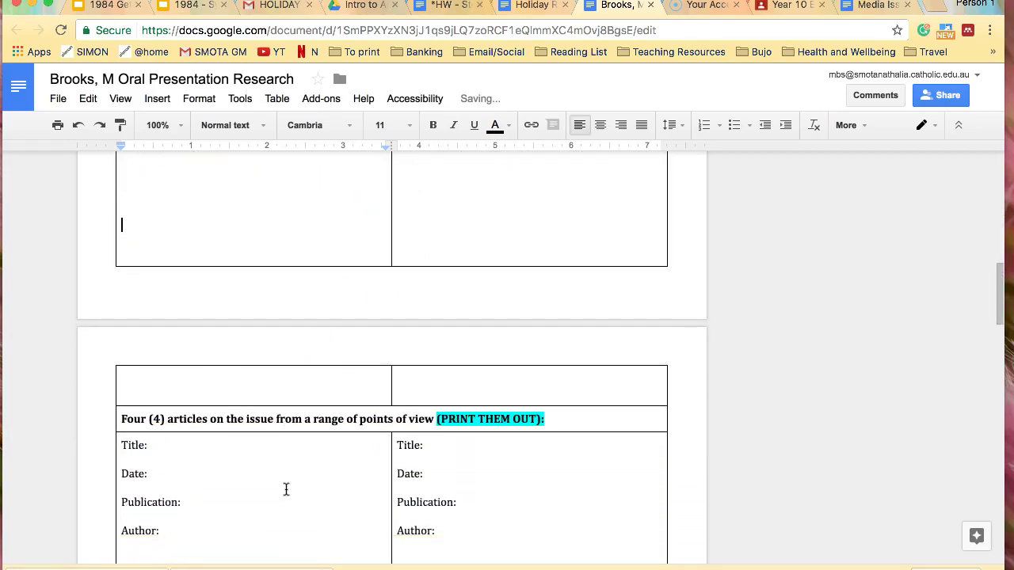
scroll(353, 475, "down", 2)
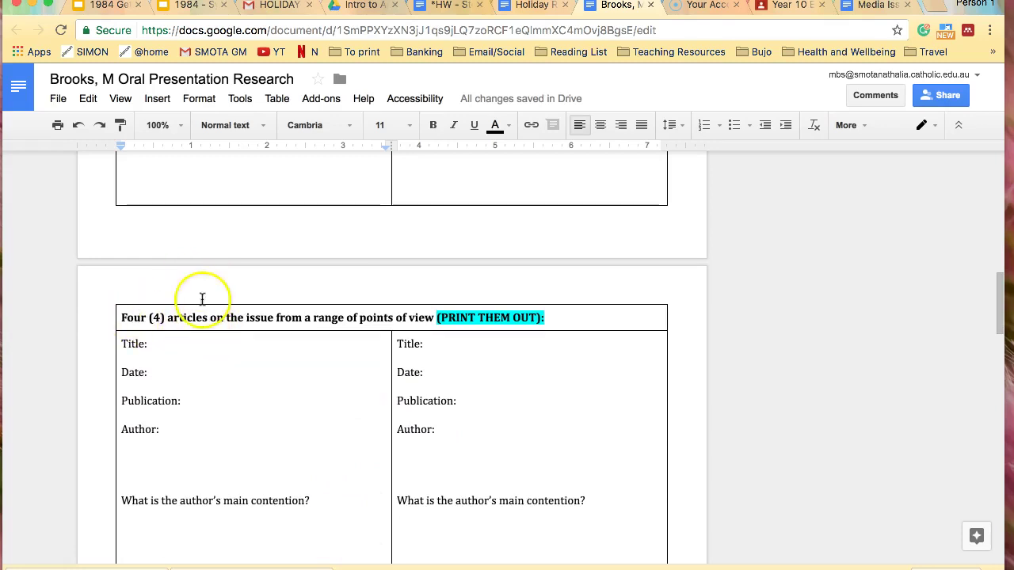
Glance at the homework and Holiday Research documents, then return to the research document
left_click(446, 6)
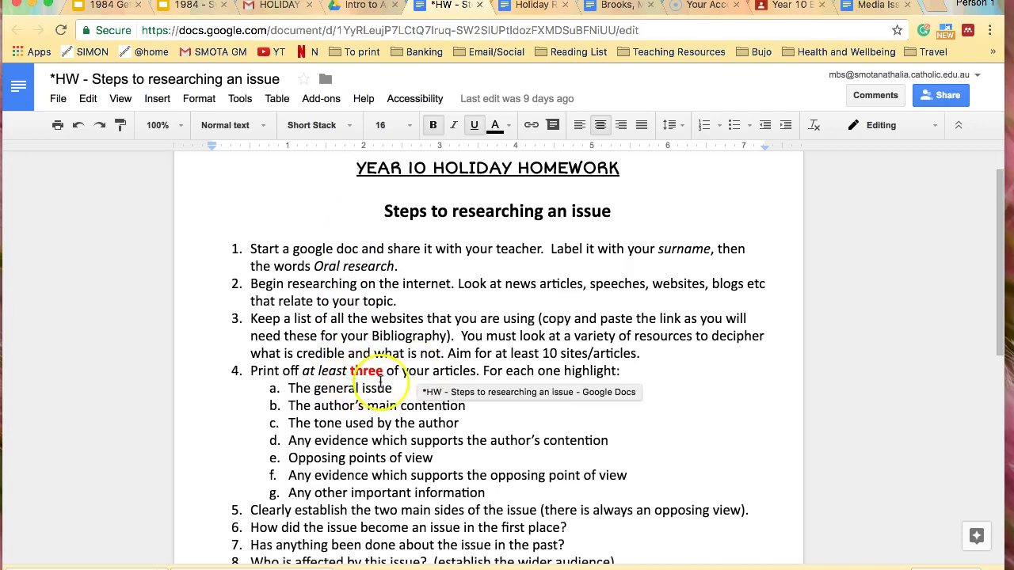
left_click(536, 8)
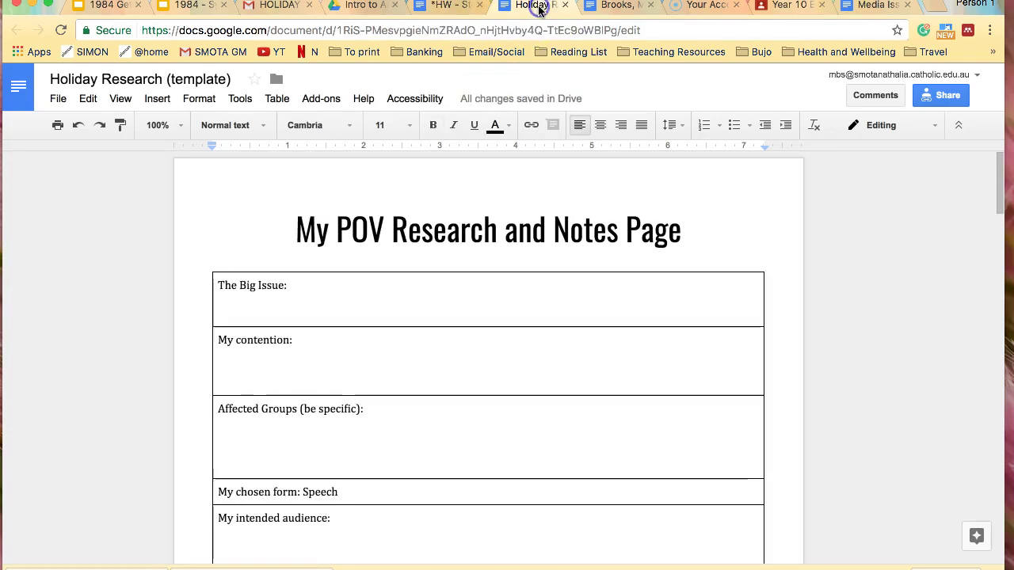
left_click(617, 6)
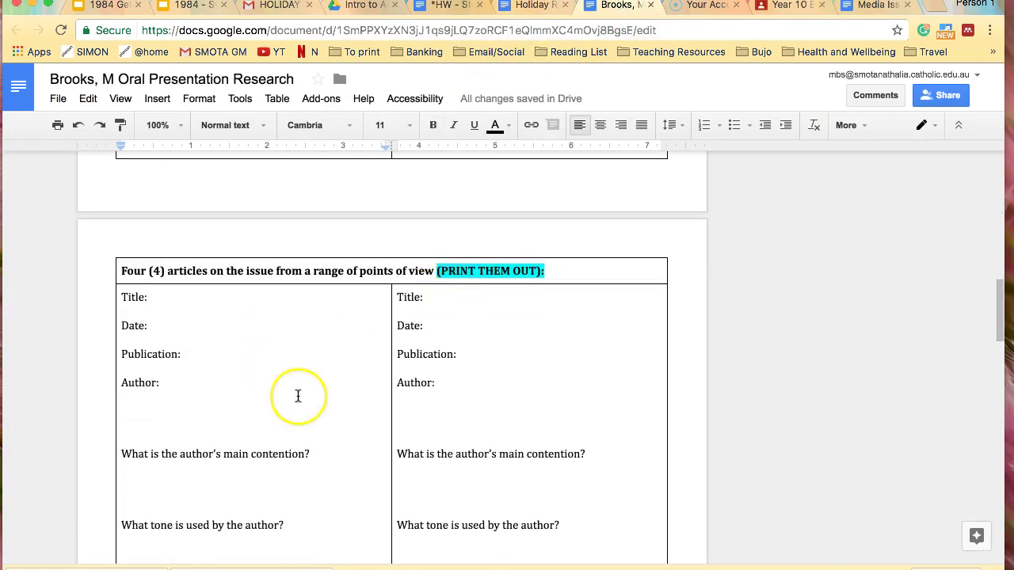
scroll(297, 396, "down", 12)
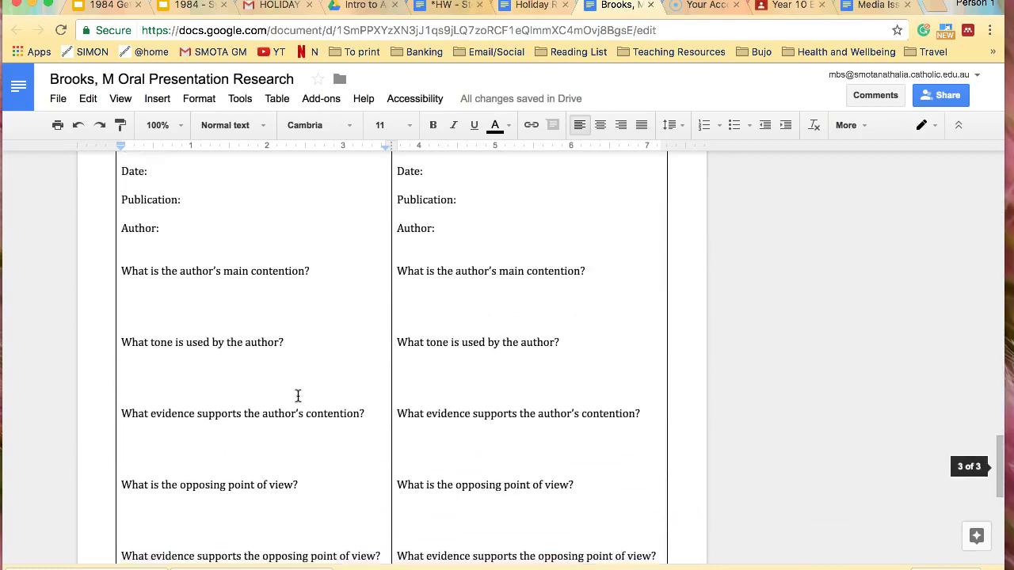
scroll(298, 397, "up", 10)
scroll(297, 394, "up", 3)
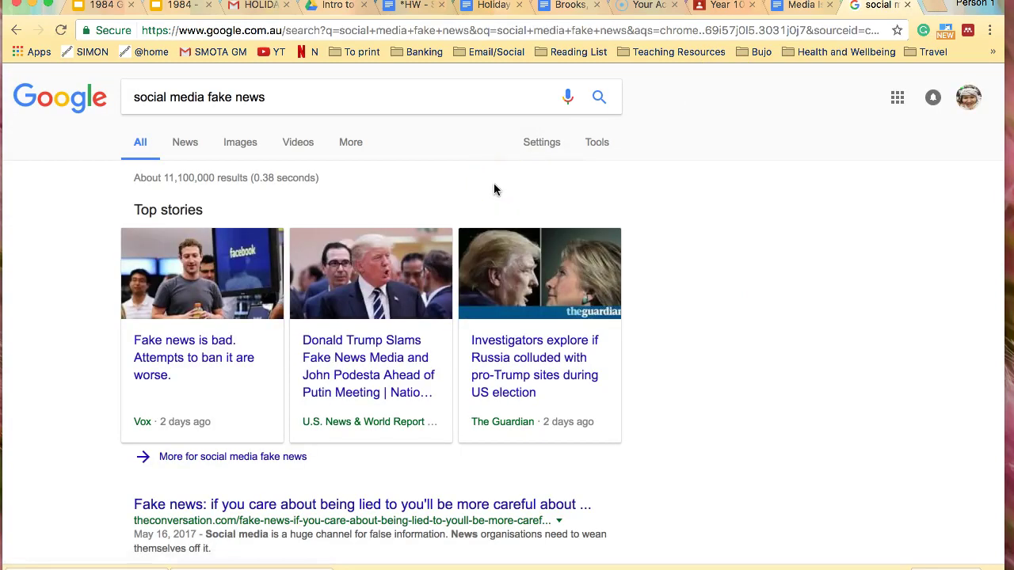
Open the Vox fake-news story in a new tab
left_click(229, 364)
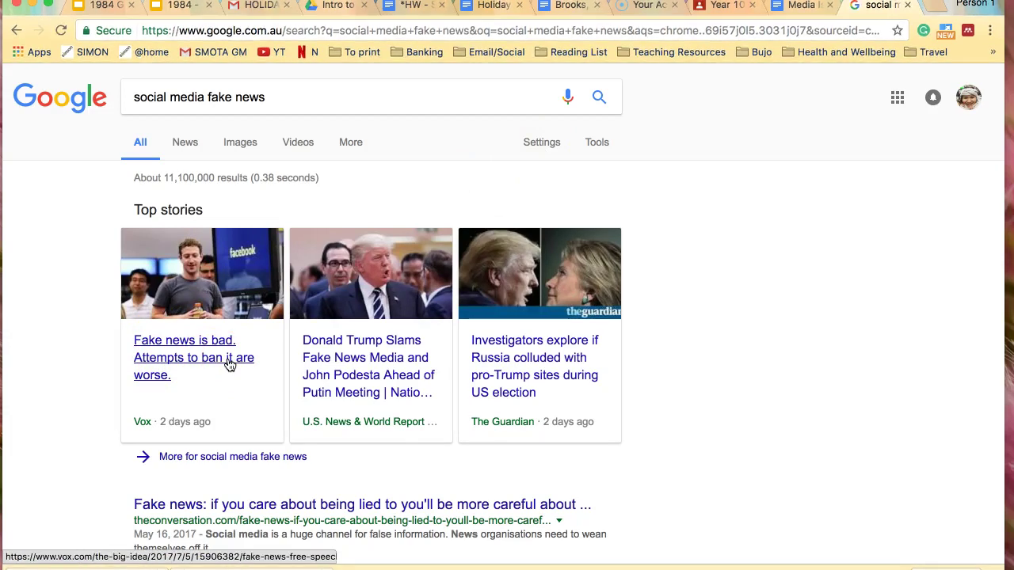
scroll(238, 409, "down", 2)
right_click(207, 290)
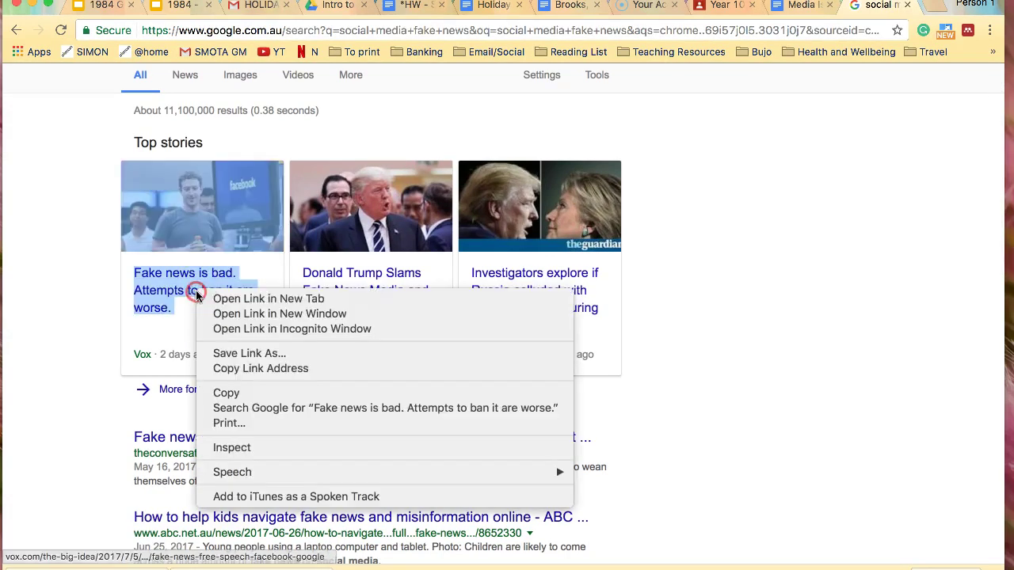
left_click(227, 296)
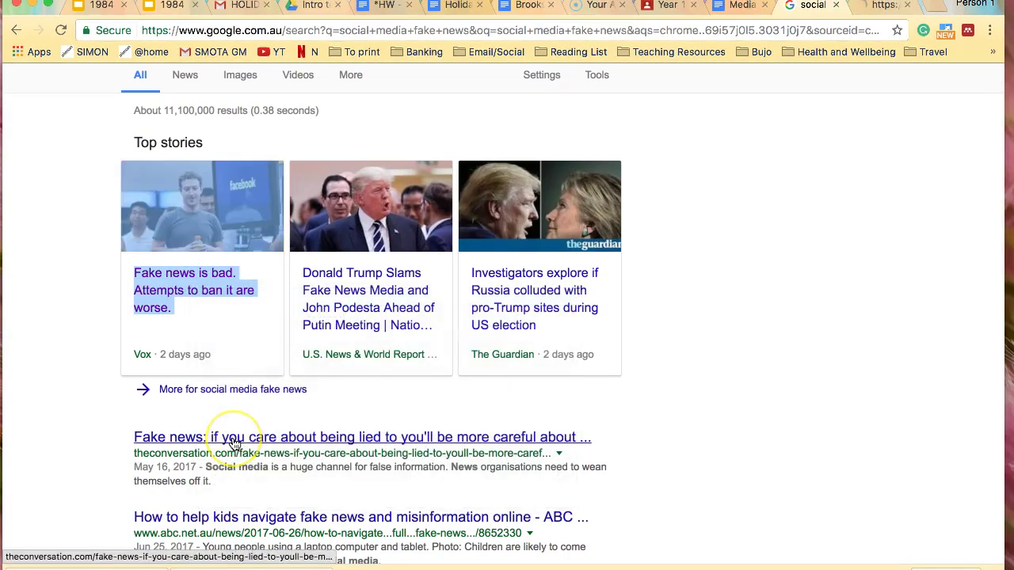
Open the ABC article on helping kids navigate fake news and select its web address
scroll(253, 437, "down", 3)
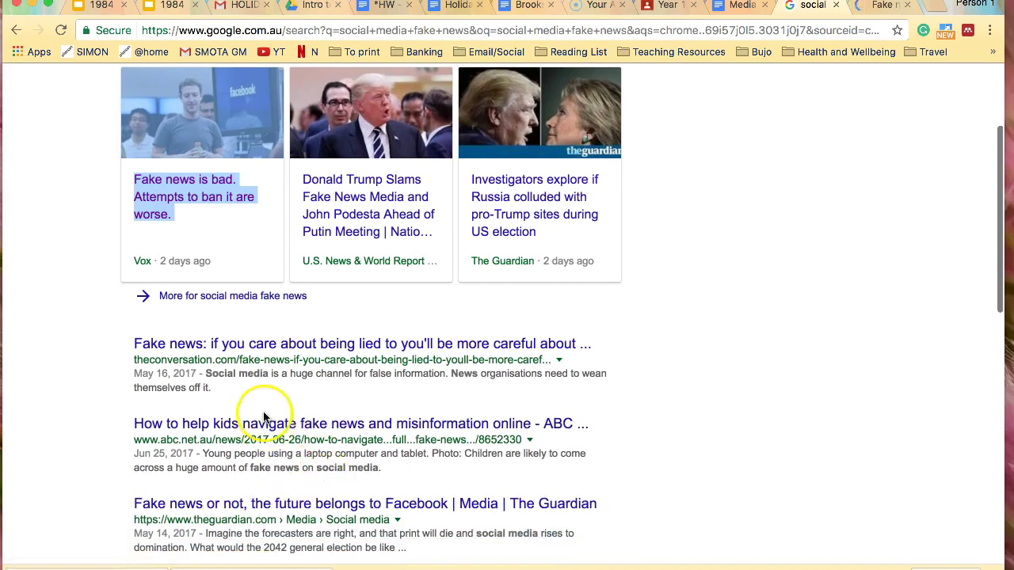
left_click(238, 424)
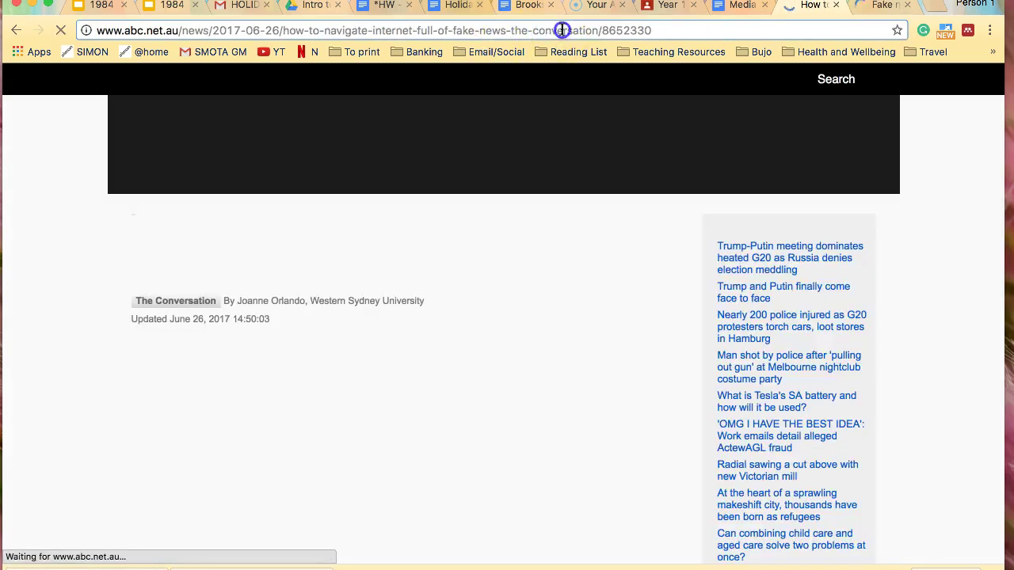
left_click(561, 30)
key("super+c")
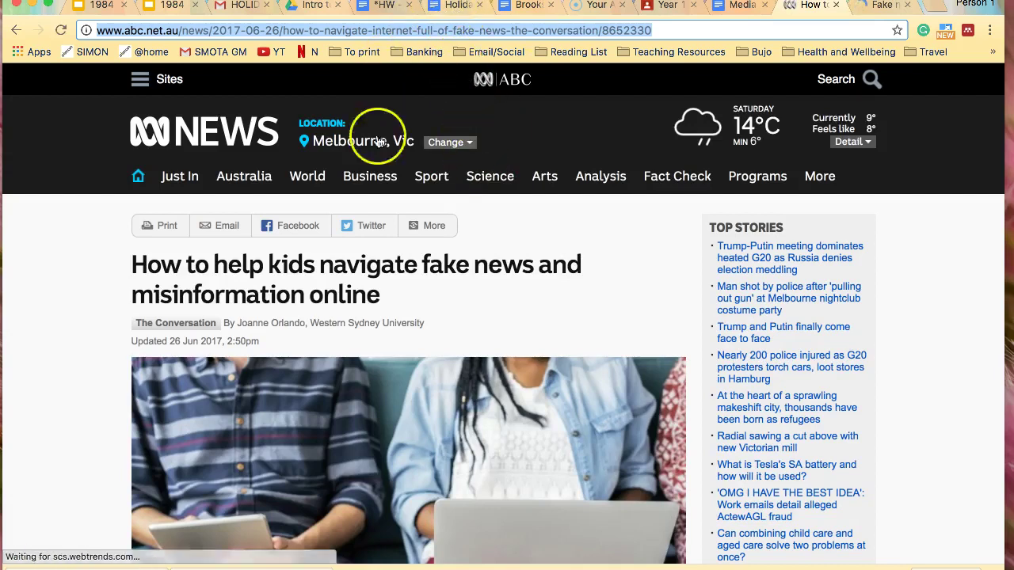
scroll(366, 296, "down", 1)
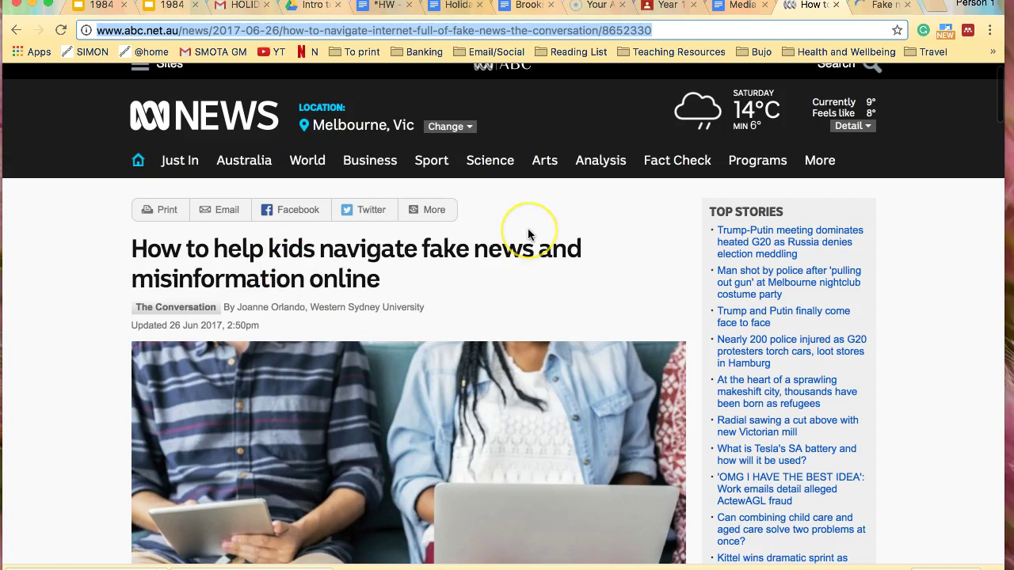
scroll(529, 235, "down", 1)
scroll(526, 232, "down", 5)
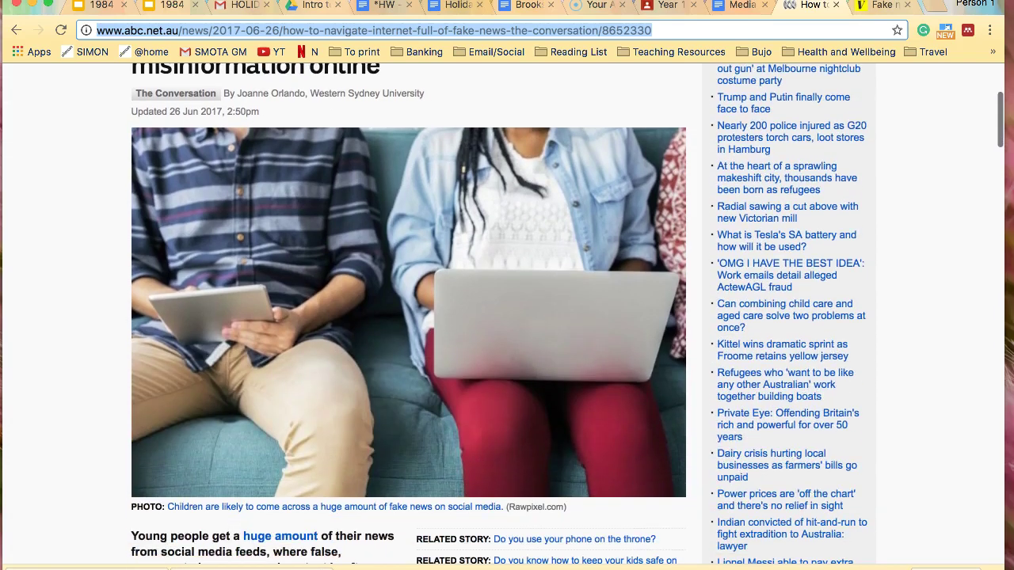
scroll(390, 124, "up", 6)
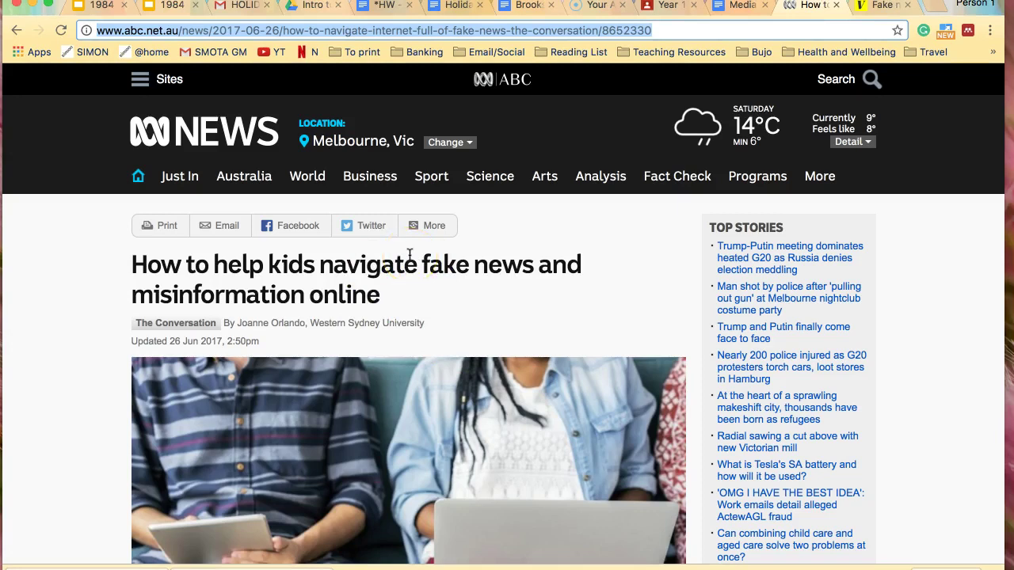
Add new rows below the last table and merge the bottom row into one cell
left_click(458, 7)
left_click(521, 6)
scroll(473, 262, "down", 20)
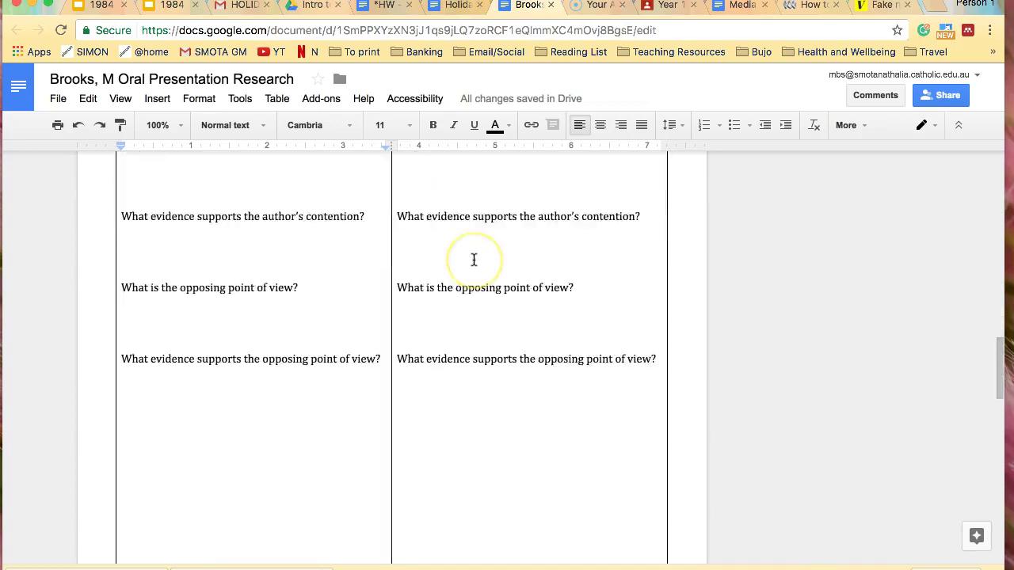
left_click(424, 433)
right_click(460, 385)
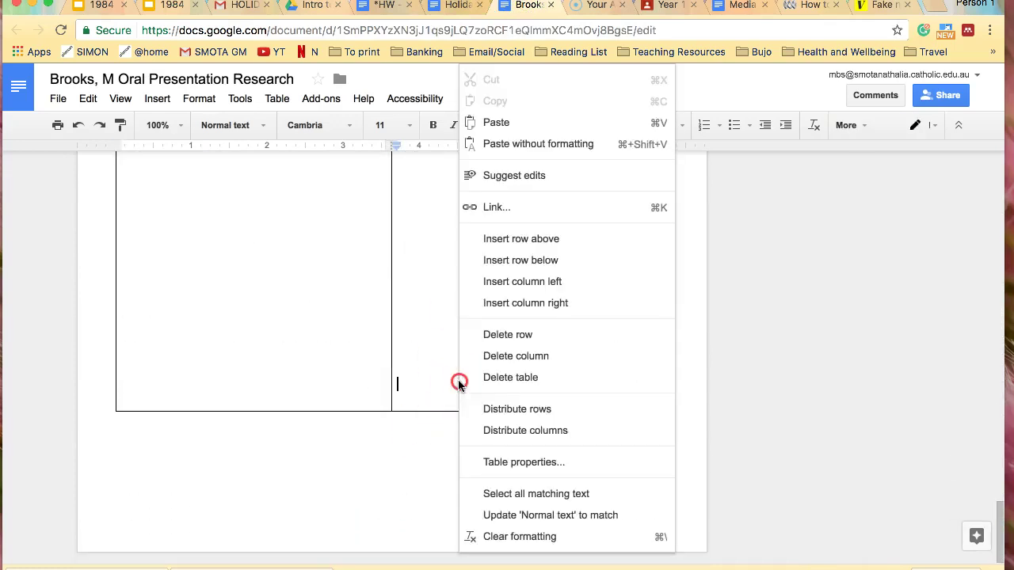
left_click(530, 241)
scroll(527, 247, "down", 5)
right_click(452, 433)
left_click(522, 271)
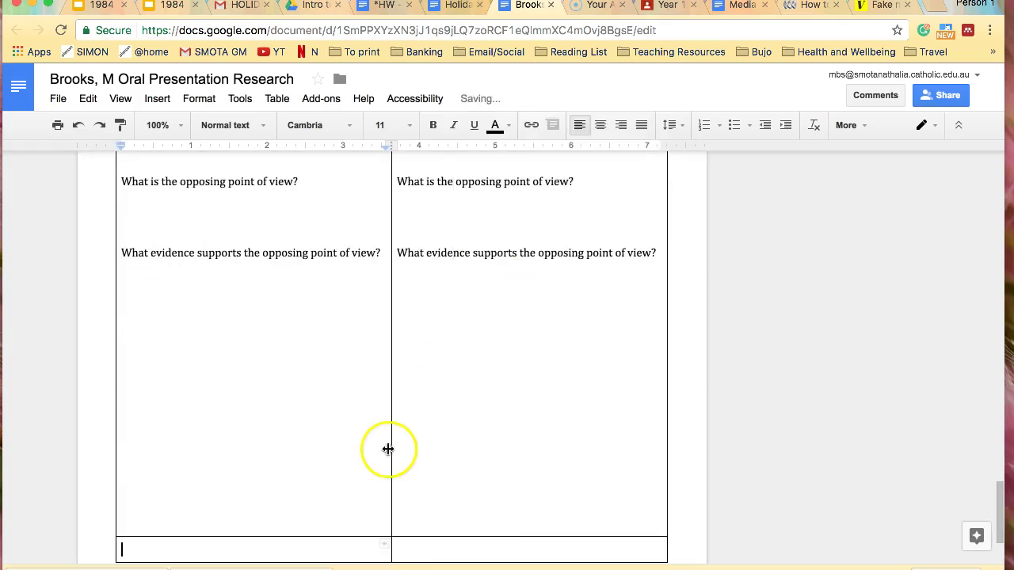
left_click(367, 438)
right_click(366, 439)
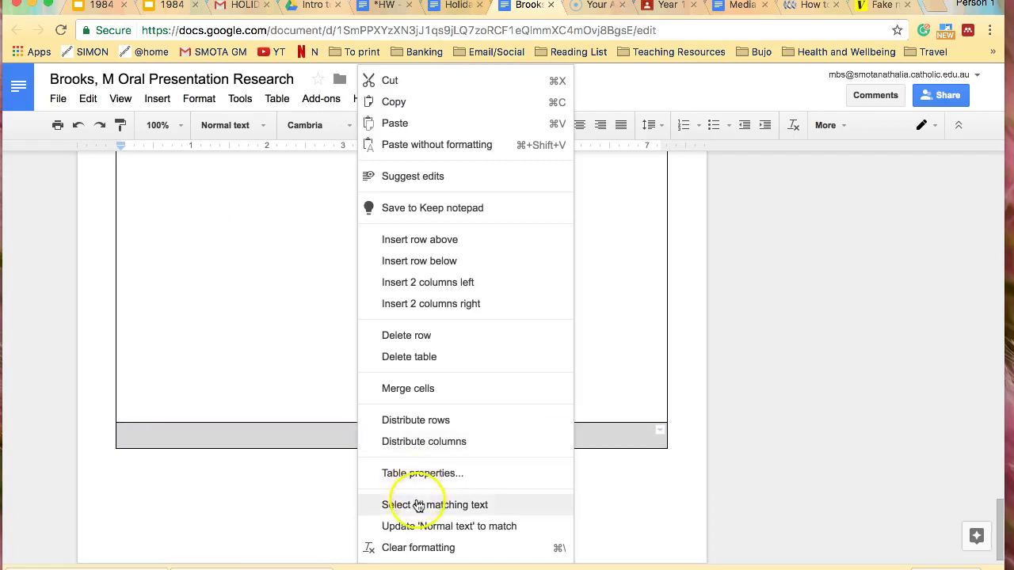
left_click(377, 388)
Type 'Research', paste the ABC link, and add the Argument 3 line above it
left_click(356, 427)
type("Research")
key("Return")
key("Return")
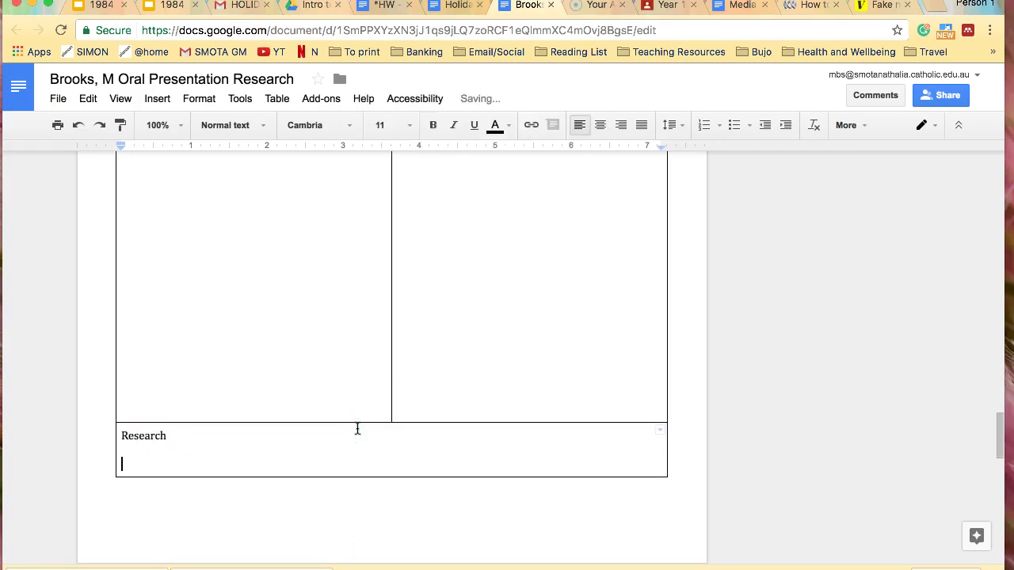
key("super+v")
key("Return")
key("Return")
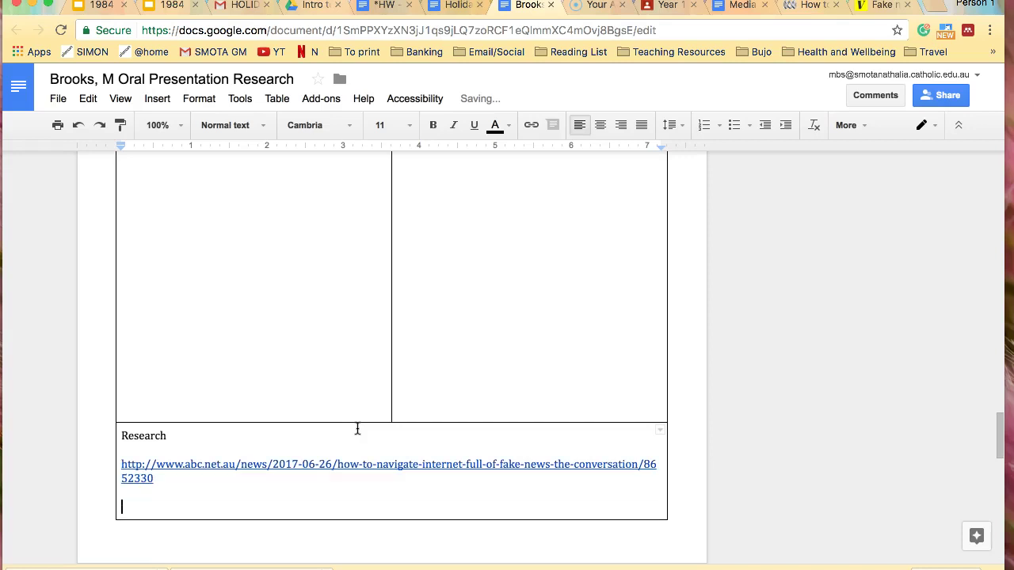
key("BackSpace")
key("Up")
key("Up")
key("Return")
type("Argument 3 - what steps to teens (my a")
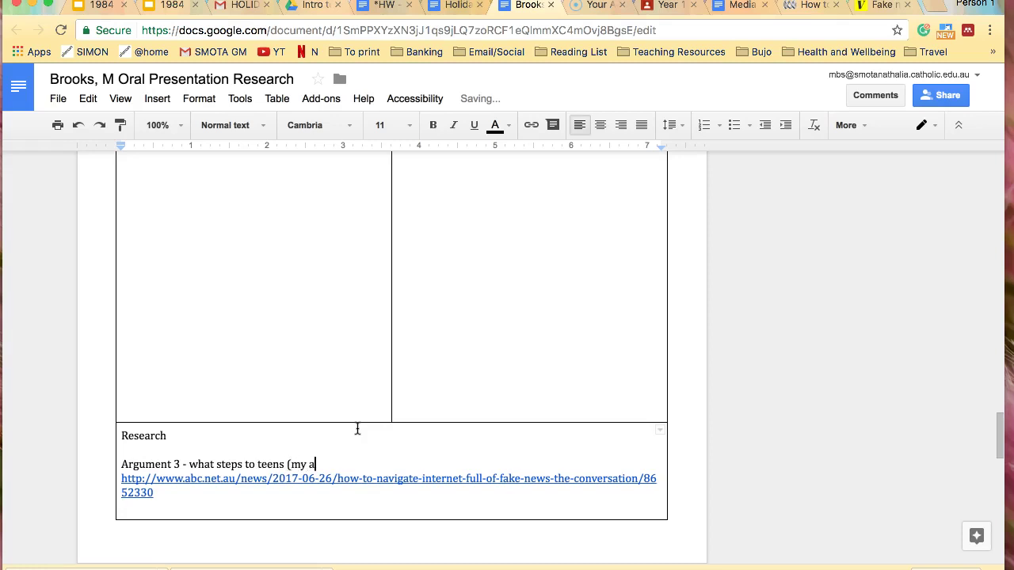
type("udience) need to make in")
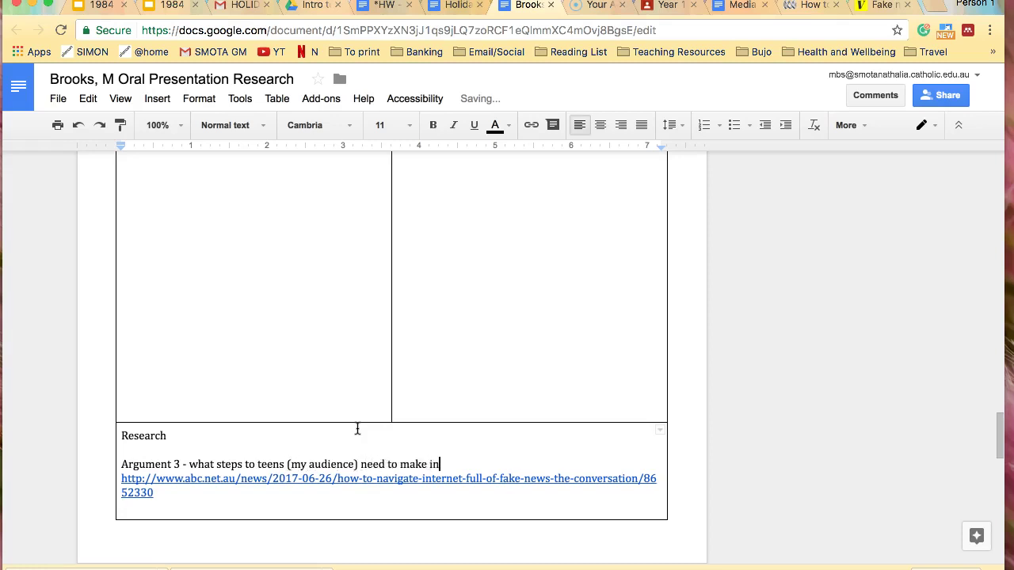
type(" reg")
type("ards to their socia")
type("l media new")
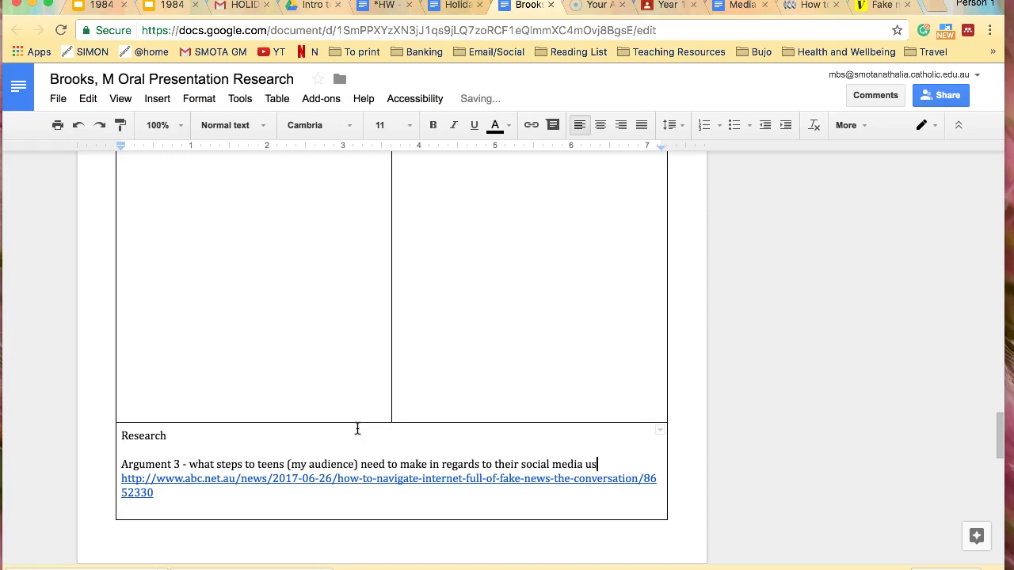
type("consumption of")
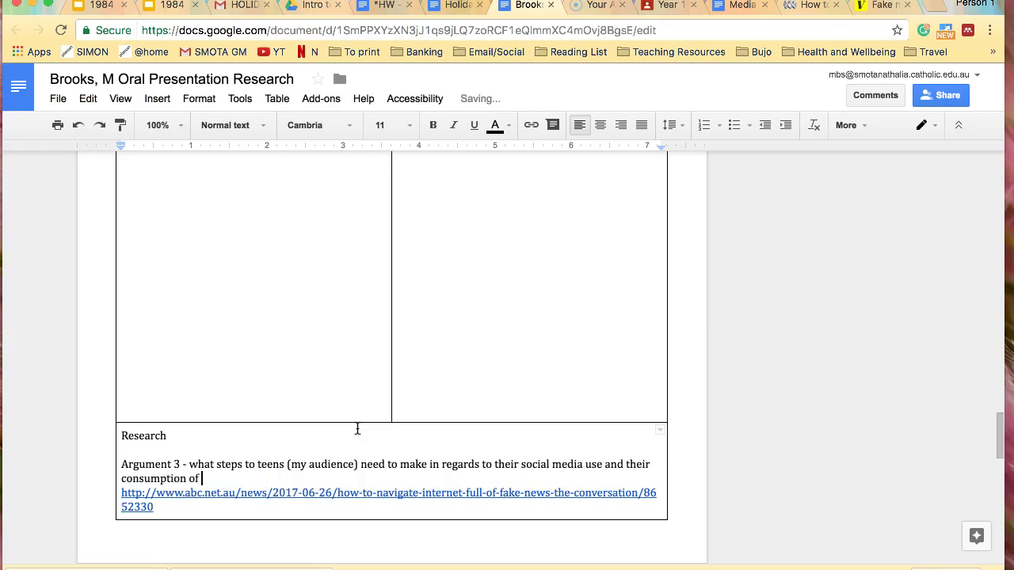
type(" news:")
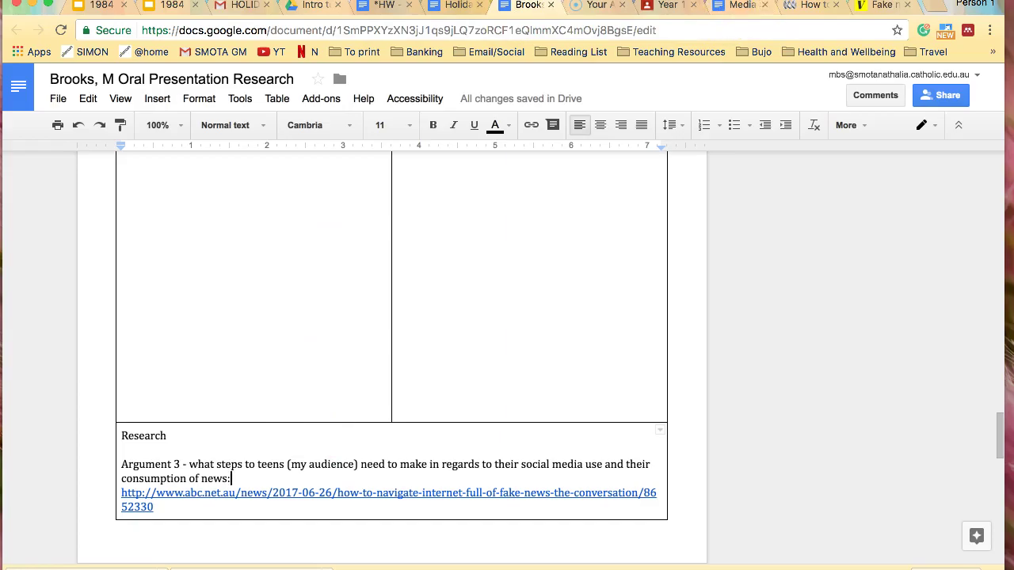
Paste the ABC article's web address on a new line under Publication in the right column
left_click(812, 5)
scroll(445, 388, "down", 1)
scroll(445, 388, "down", 20)
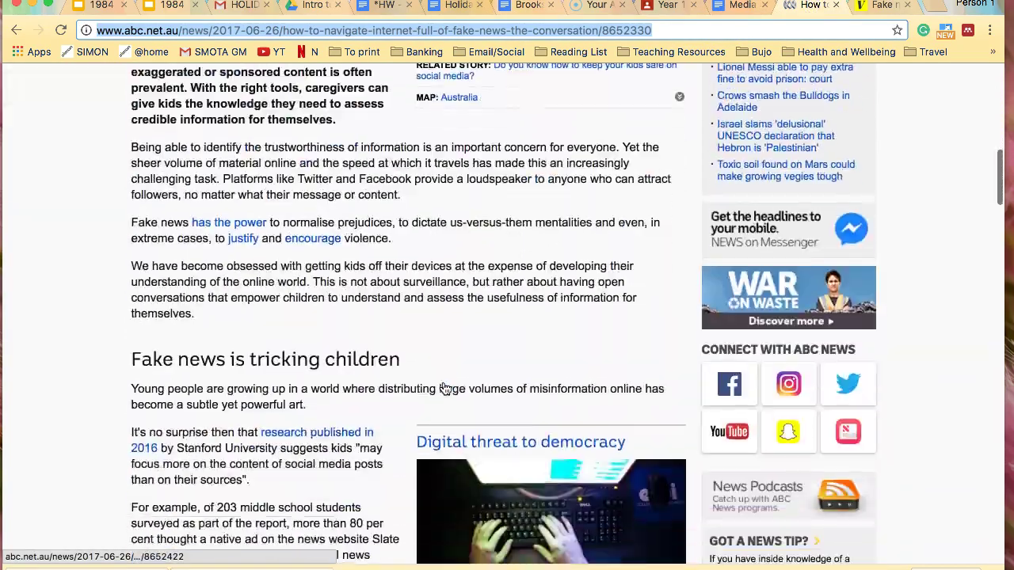
scroll(445, 388, "down", 20)
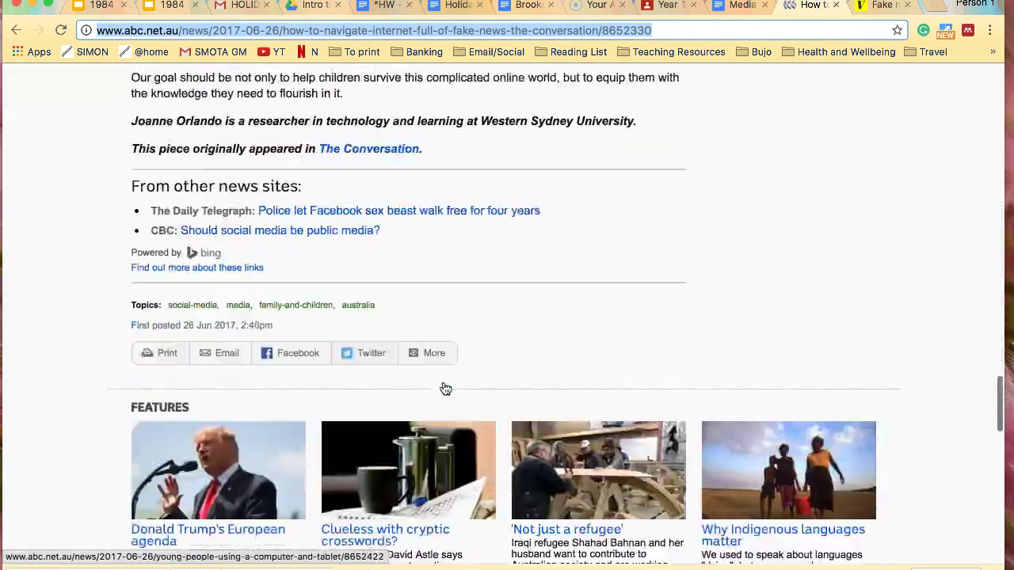
scroll(445, 388, "up", 19)
scroll(446, 388, "up", 10)
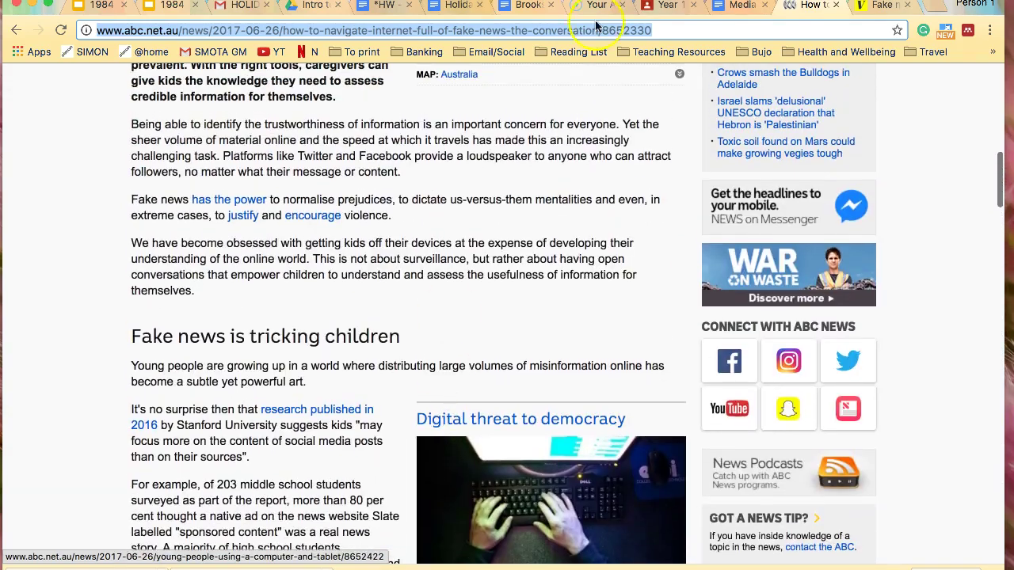
left_click(735, 10)
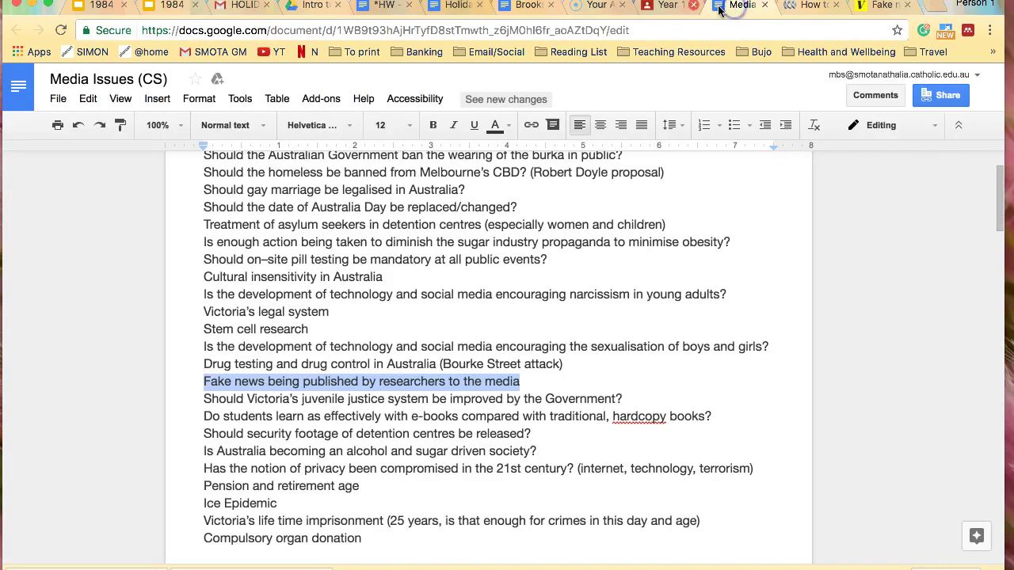
left_click(527, 5)
scroll(442, 310, "down", 5)
scroll(441, 312, "up", 10)
scroll(441, 311, "down", 8)
scroll(441, 312, "up", 3)
scroll(441, 311, "down", 10)
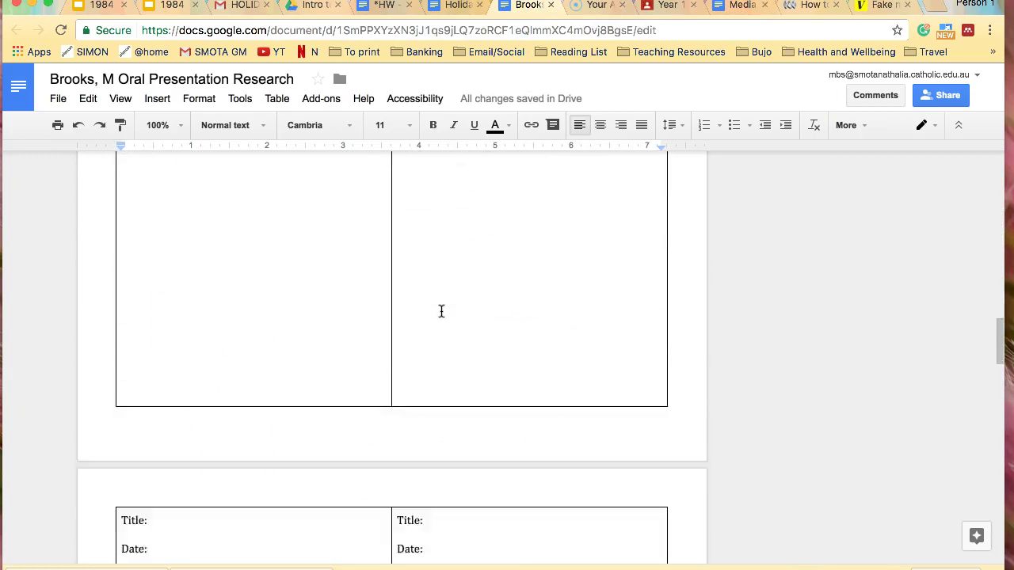
scroll(441, 312, "down", 4)
scroll(442, 311, "up", 3)
left_click(440, 248)
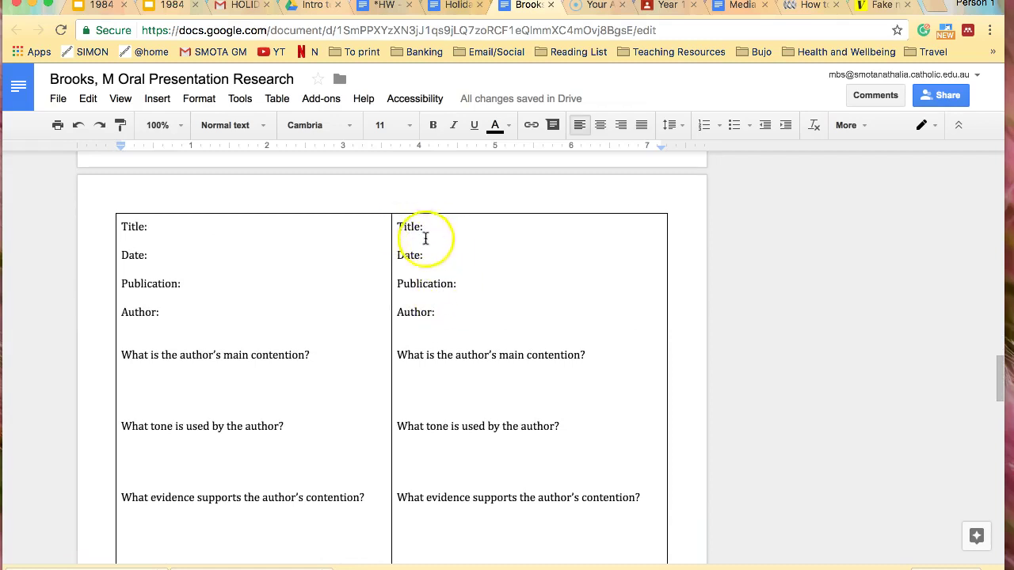
left_click(464, 285)
key("Return")
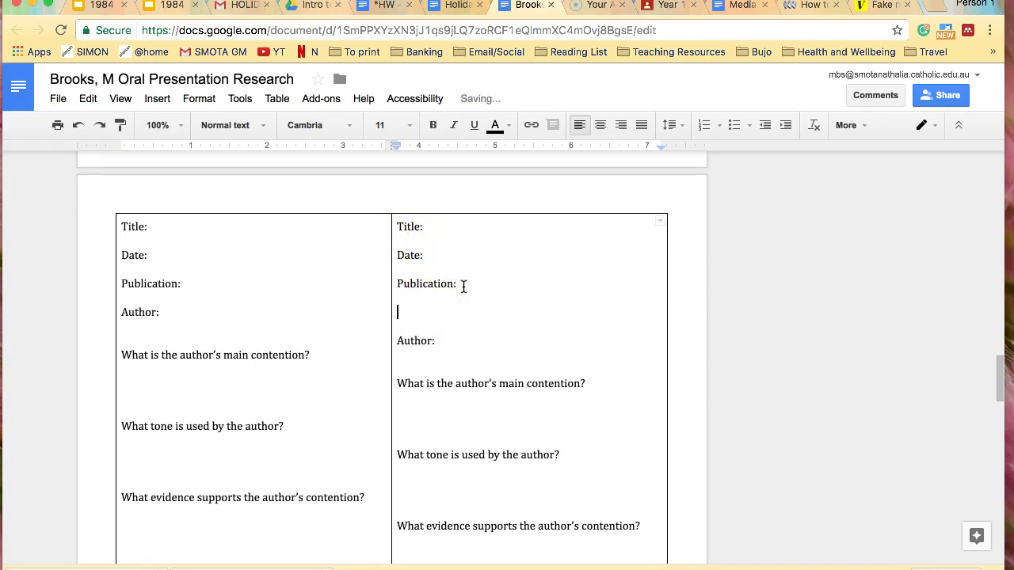
type("http://www.abc.net.au/news/2017-06-26/how-to-navigate-internet-full-of-fake-news-the-conversation/8652330")
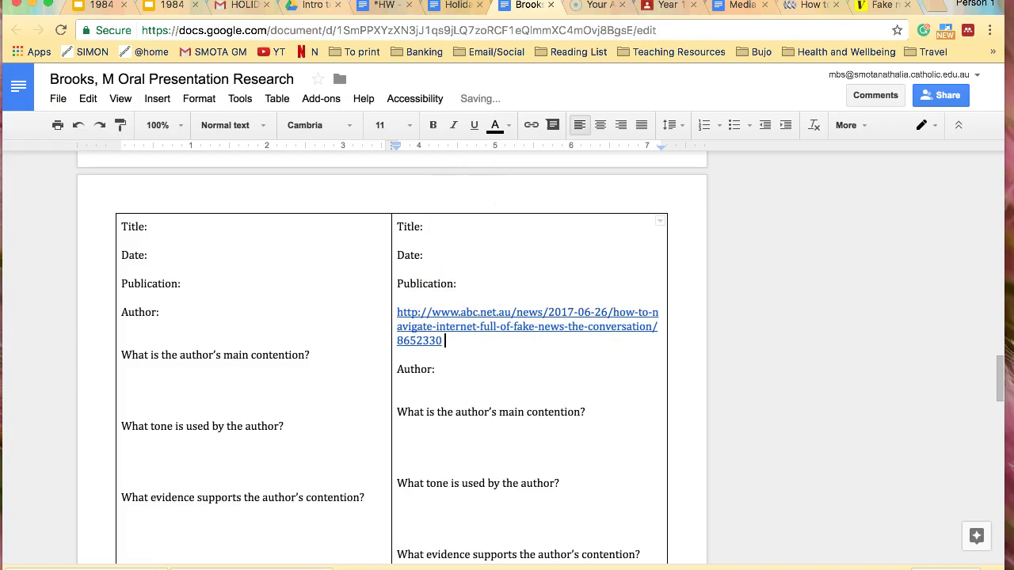
Copy the ABC article headline and paste it after Title in the right column
left_click(808, 6)
scroll(181, 267, "up", 15)
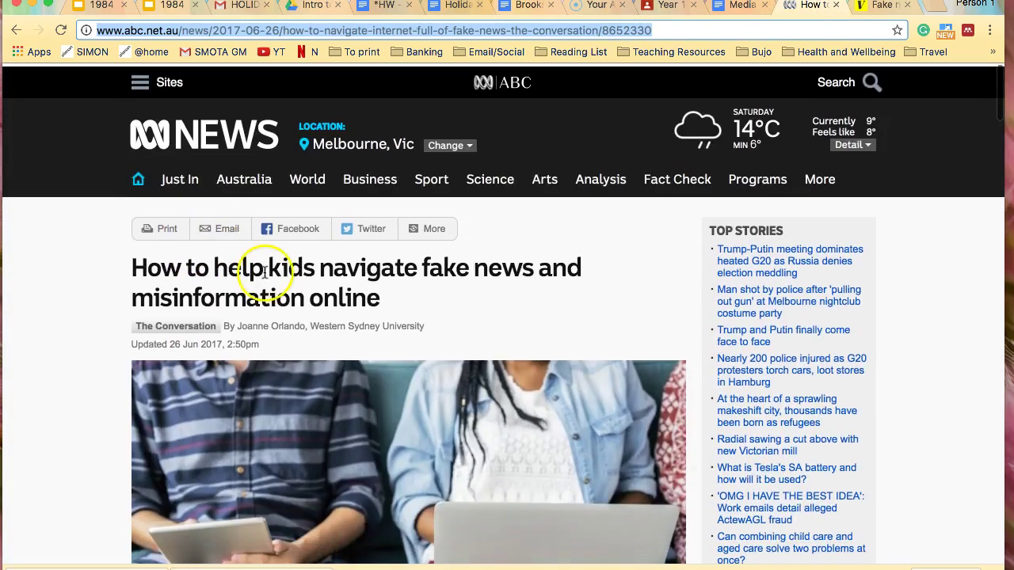
left_click_drag(385, 288, 132, 270)
key("ctrl+c")
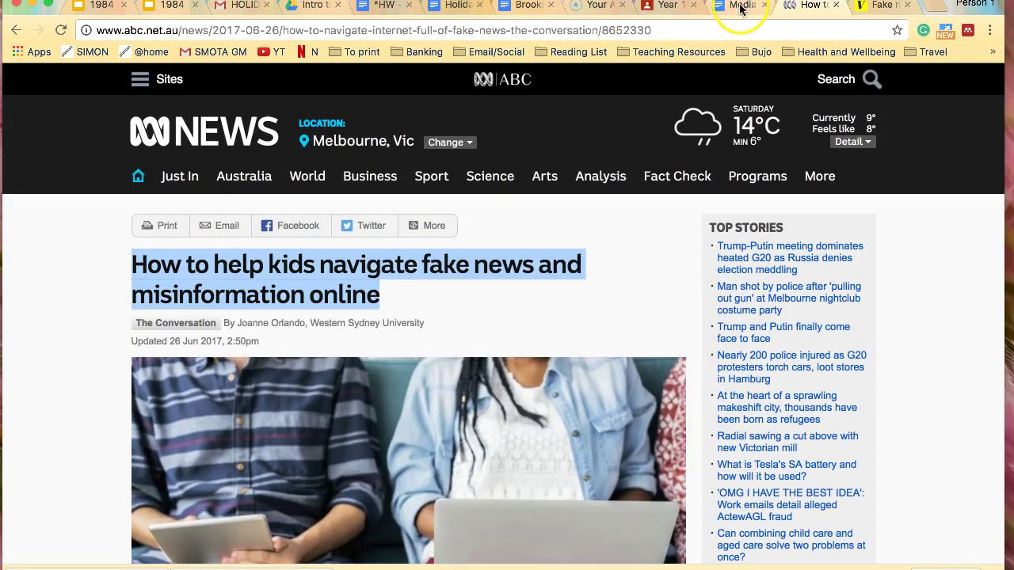
left_click(513, 14)
left_click(449, 226)
key("ctrl+v")
scroll(459, 281, "up", 3)
scroll(460, 276, "down", 5)
scroll(460, 276, "down", 5)
scroll(462, 276, "up", 1)
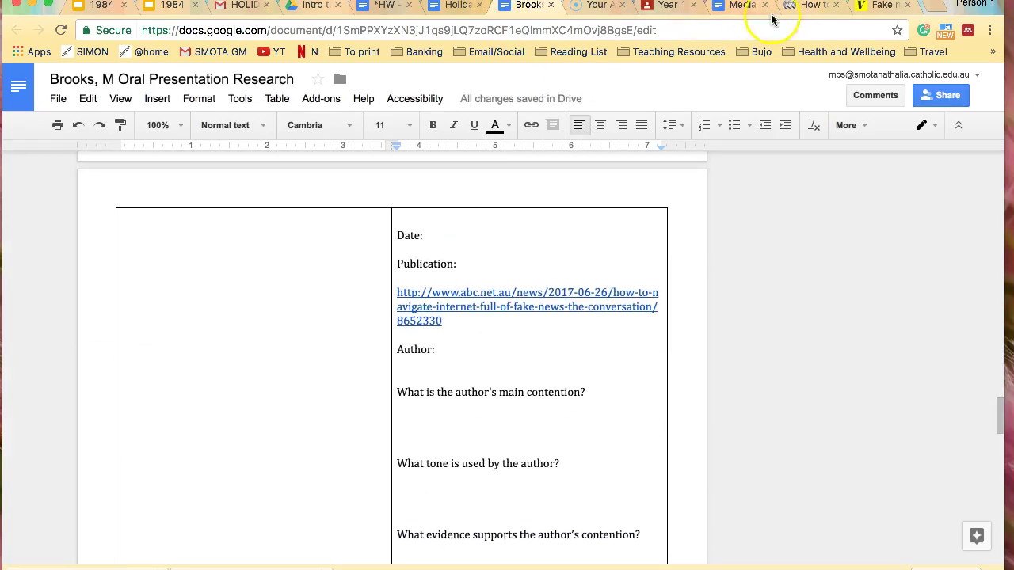
Enter the article date 26/6/2017 and ABC News as the publication
left_click(798, 8)
left_click_drag(265, 341, 139, 335)
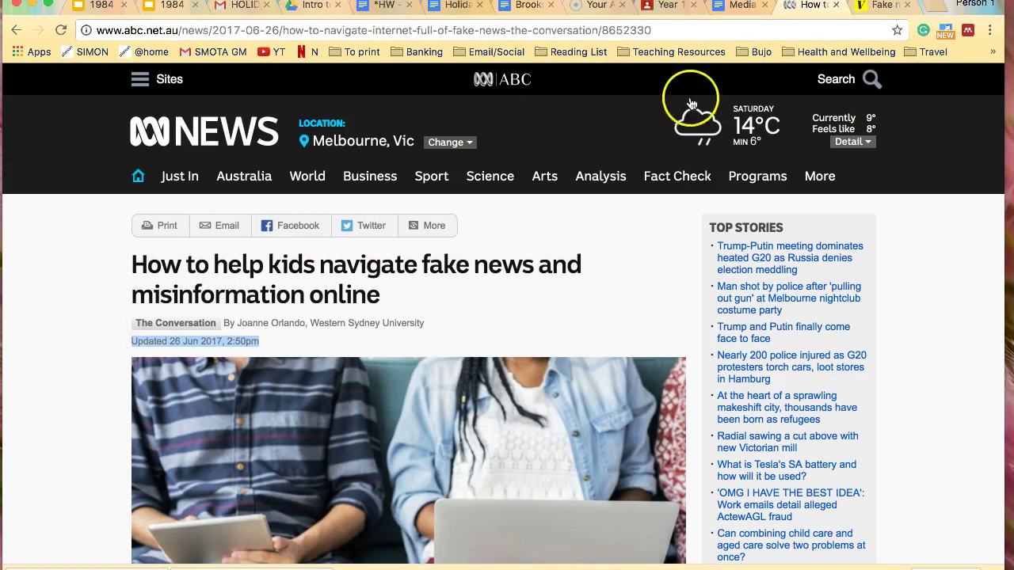
left_click(520, 8)
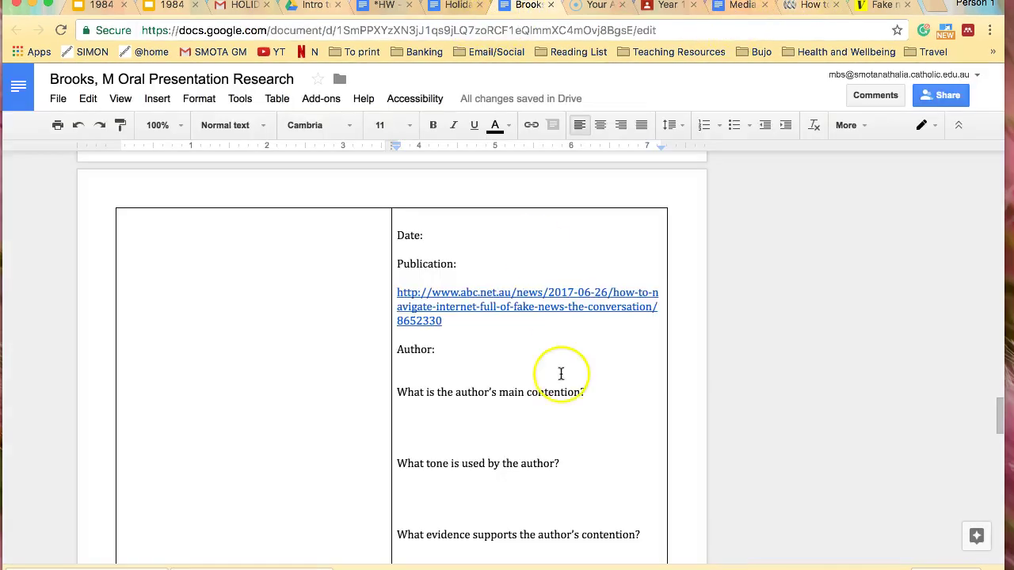
left_click(473, 229)
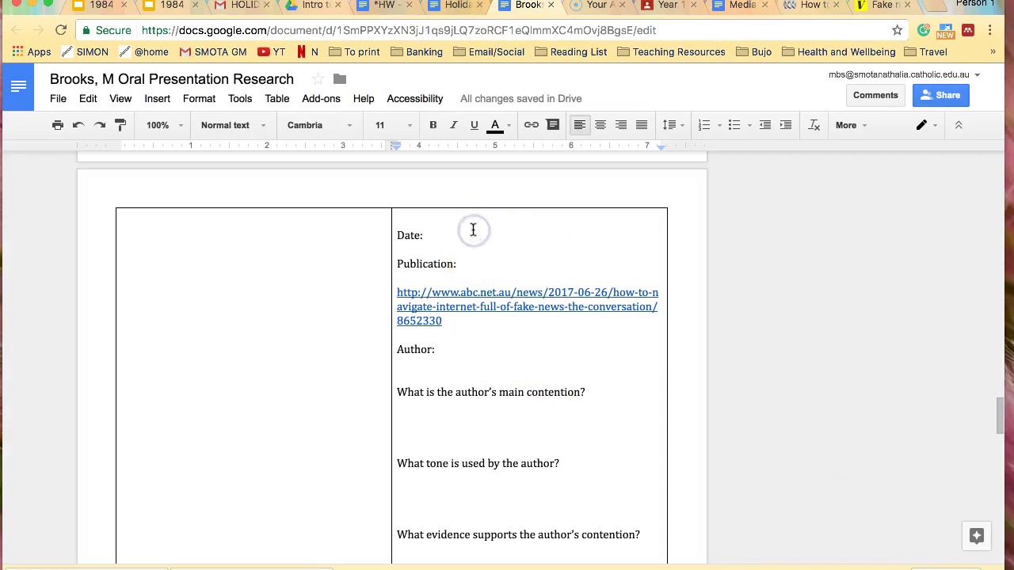
type("26/7/2017")
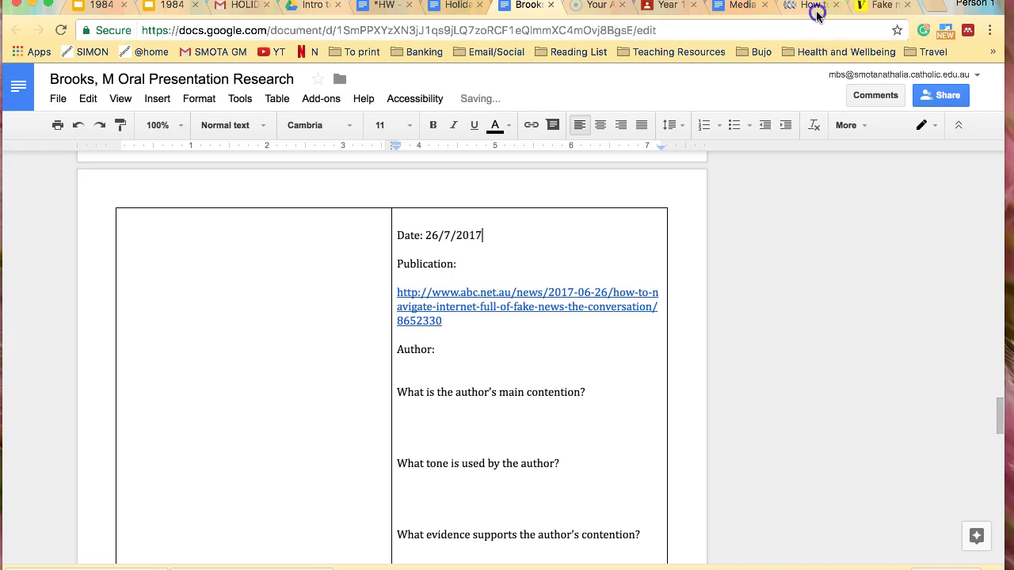
left_click(816, 8)
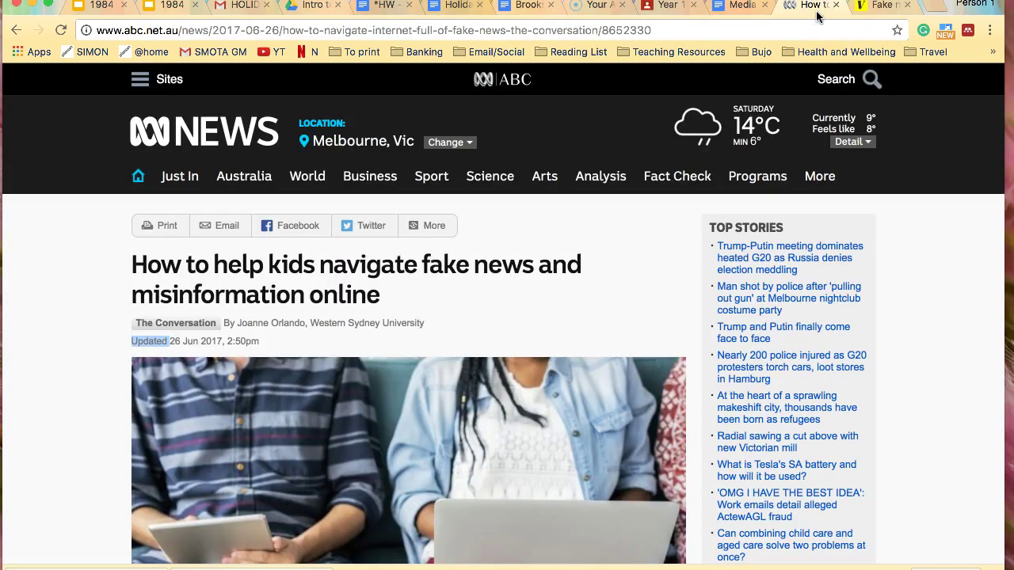
left_click(522, 6)
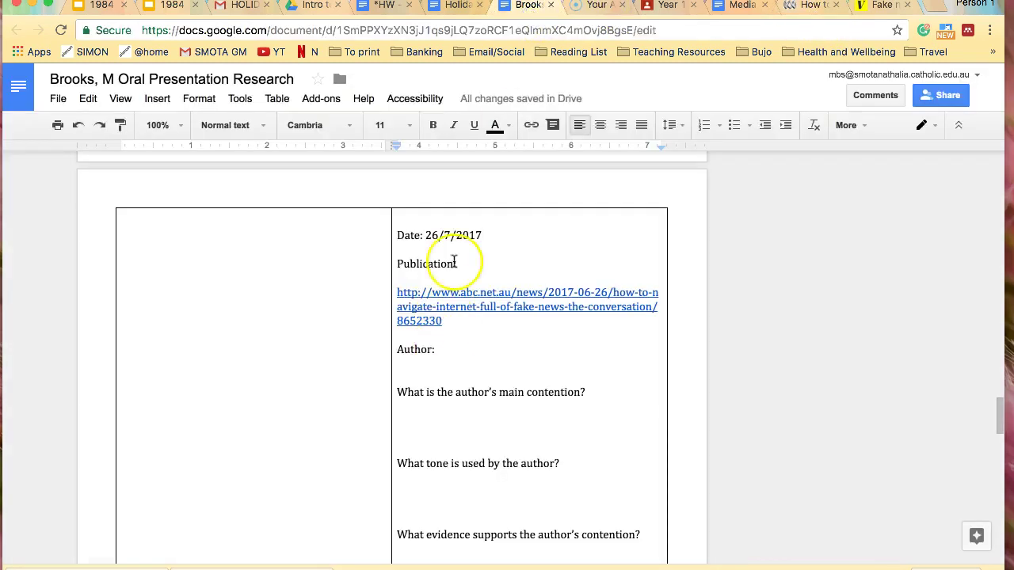
left_click(448, 234)
key("BackSpace")
left_click(477, 268)
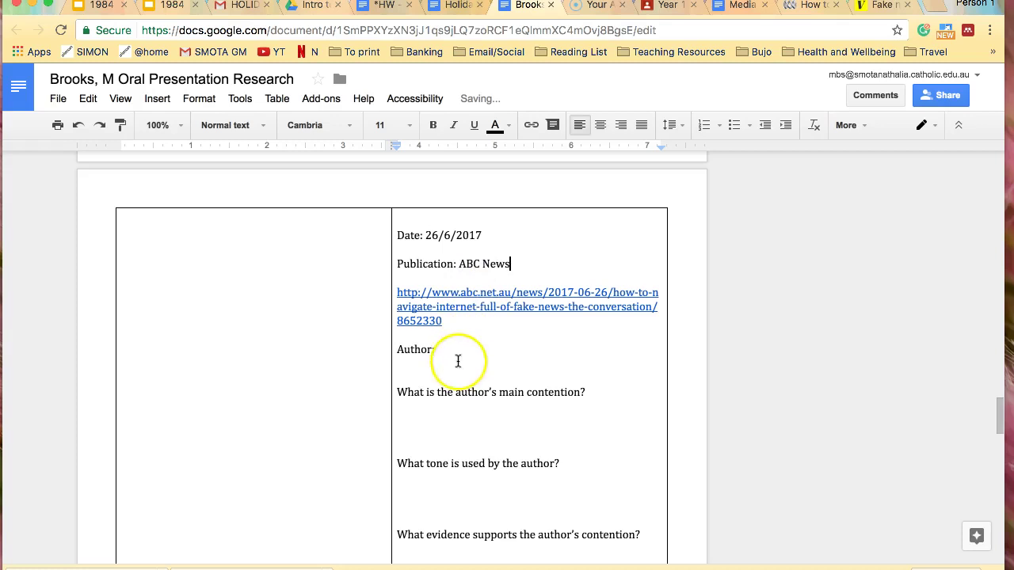
Paste the author's name and university from the byline after Author
left_click(812, 5)
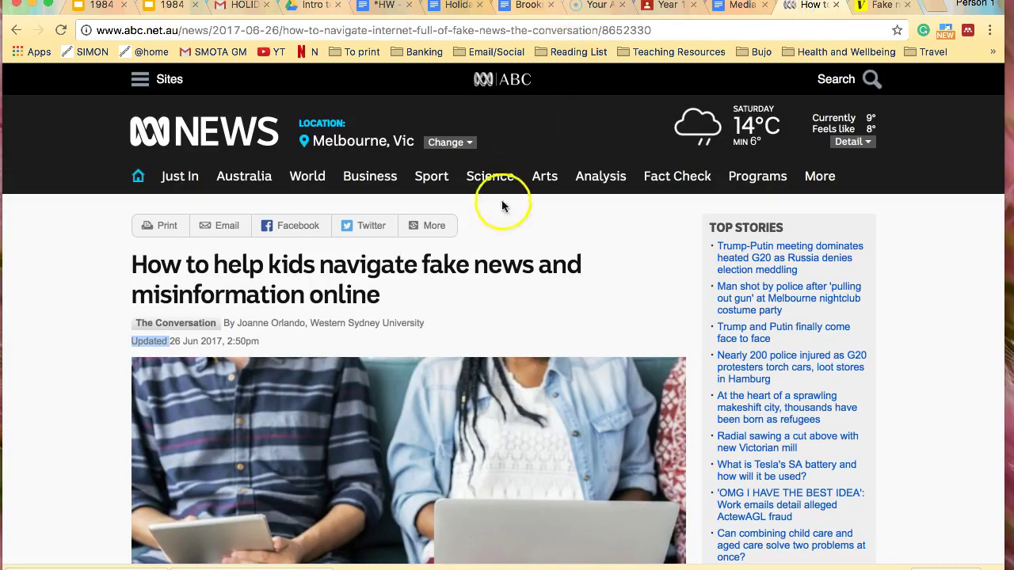
left_click_drag(240, 323, 370, 321)
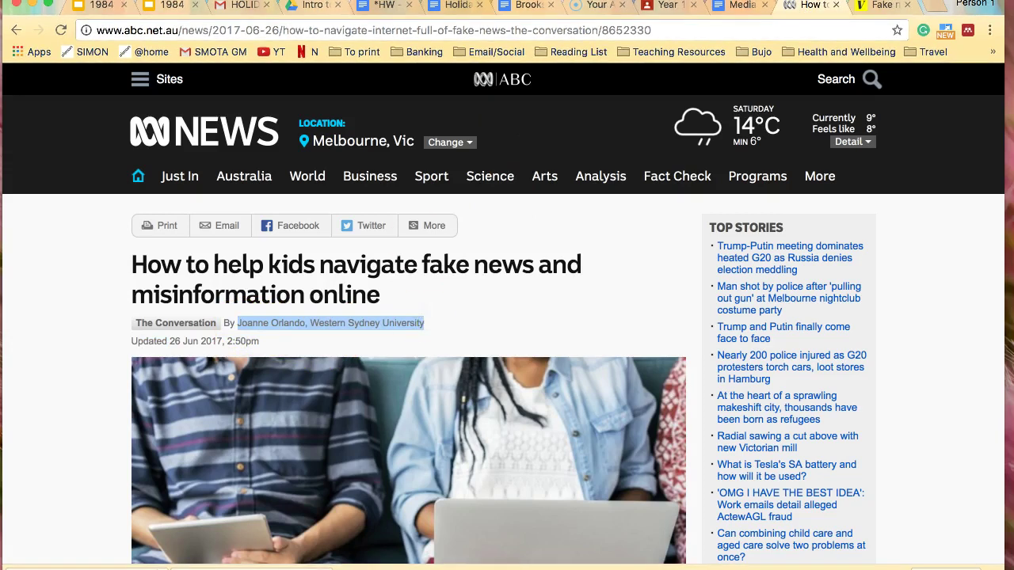
left_click(525, 7)
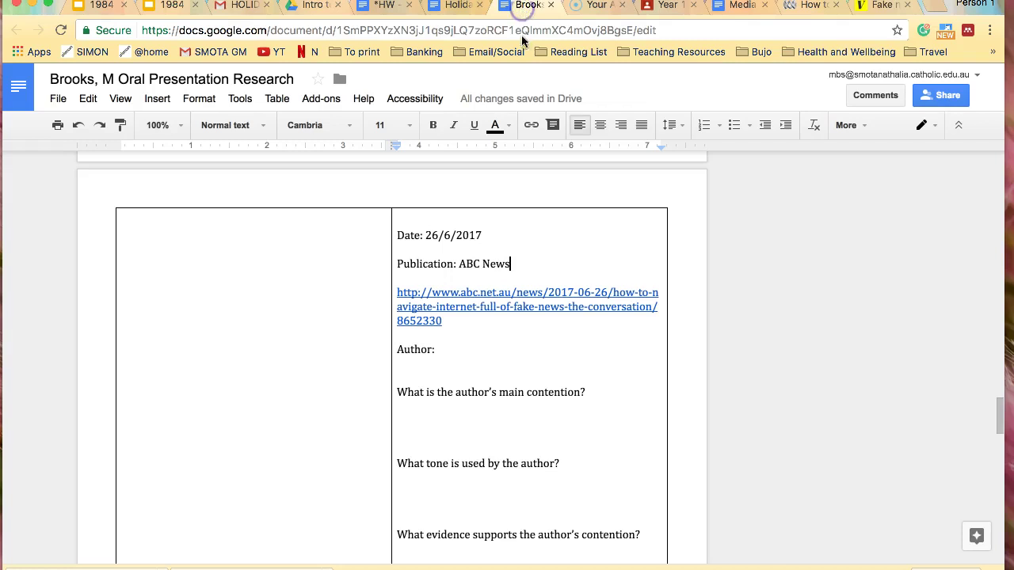
left_click(457, 350)
type("Joanne Orlando, Western Sydney University")
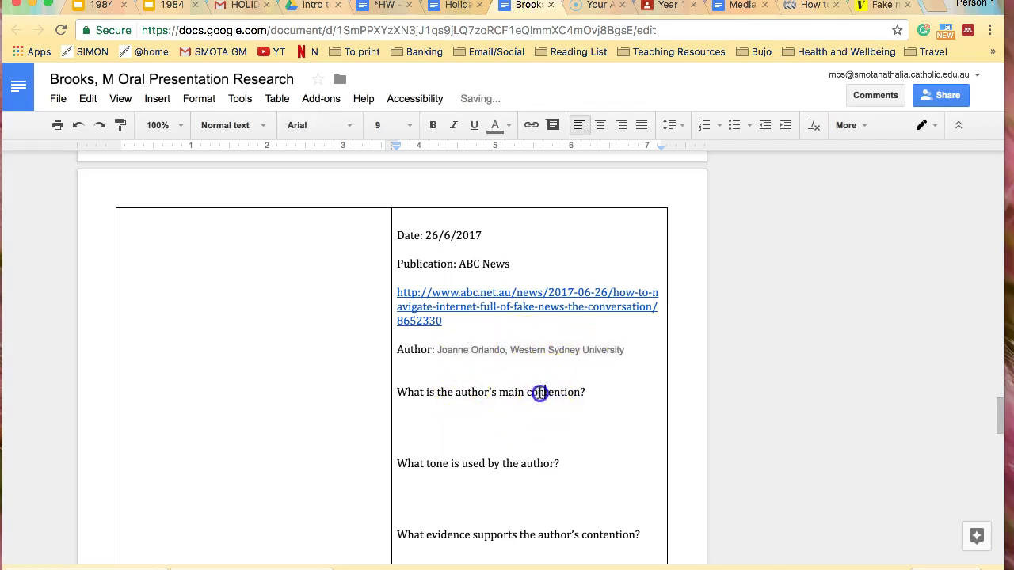
Match the pasted author and title to the Cambria 11 body text and bold the title
left_click_drag(545, 392, 491, 392)
left_click(119, 127)
left_click_drag(628, 350, 436, 352)
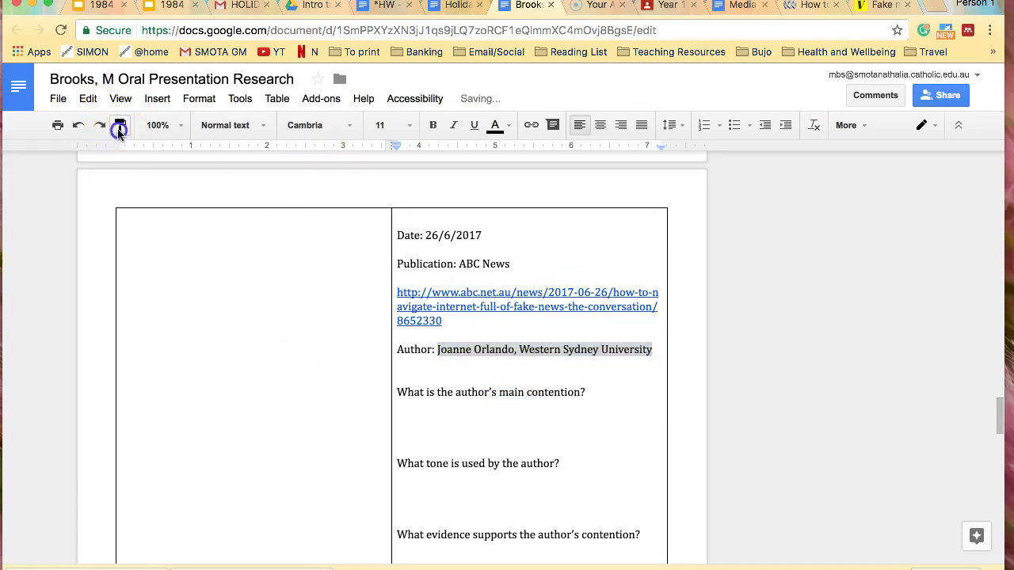
mouse_move(468, 230)
left_mouse_down()
mouse_move(478, 229)
mouse_move(398, 339)
mouse_move(419, 170)
mouse_move(406, 185)
mouse_move(410, 249)
left_mouse_up()
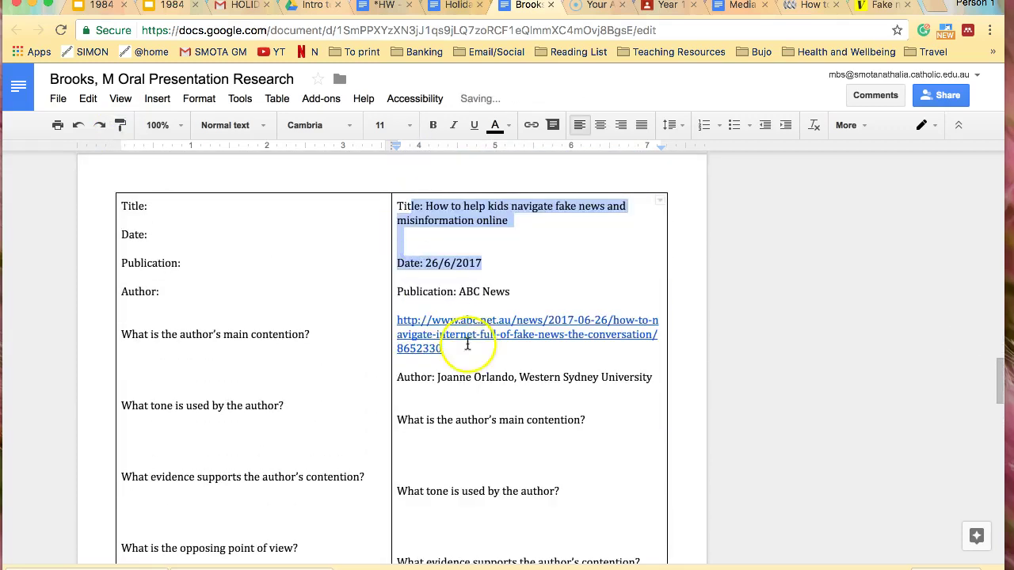
left_click(489, 261)
left_click_drag(511, 224, 428, 206)
key("ctrl+b")
scroll(518, 317, "down", 1)
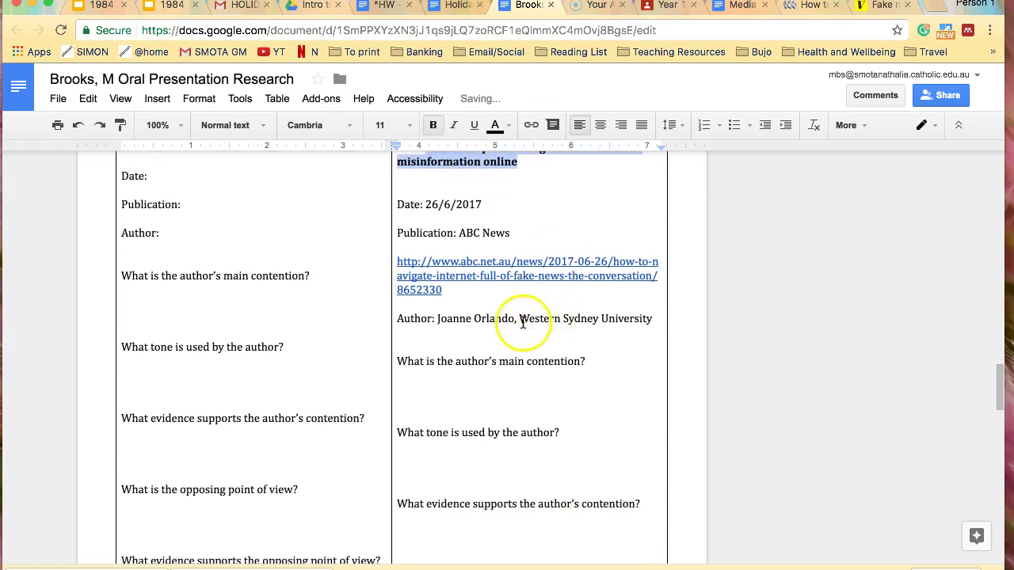
Answer the ABC article's tone question with '- informative'
left_click(580, 378)
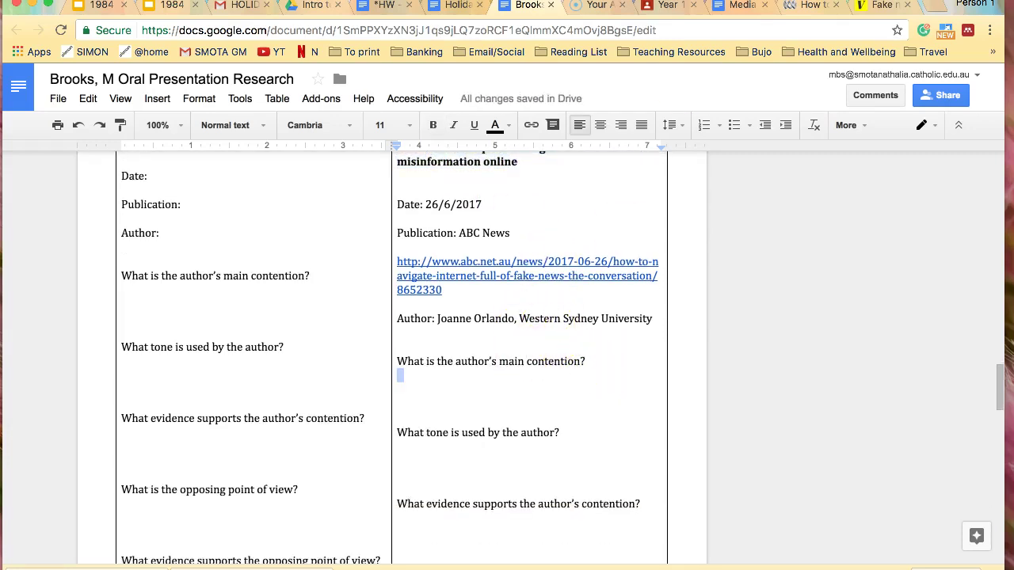
left_click(814, 6)
left_click(458, 7)
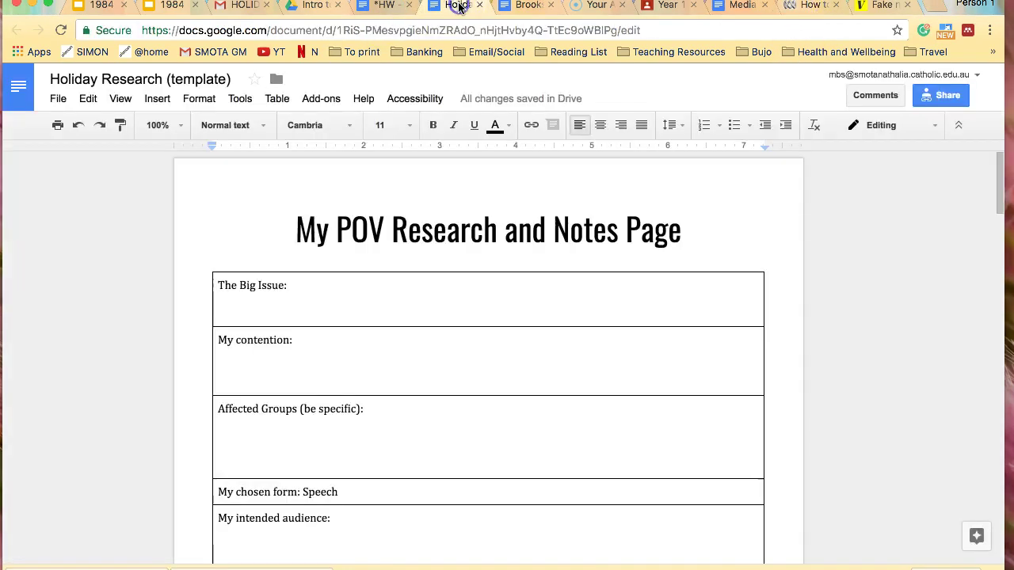
left_click(522, 6)
scroll(511, 389, "down", 2)
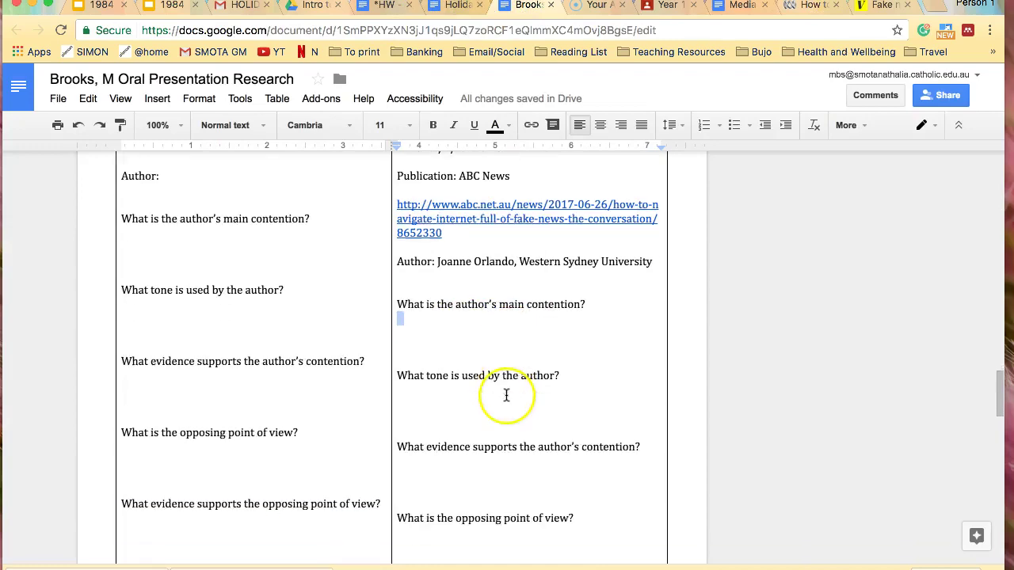
left_click(808, 6)
scroll(554, 322, "down", 10)
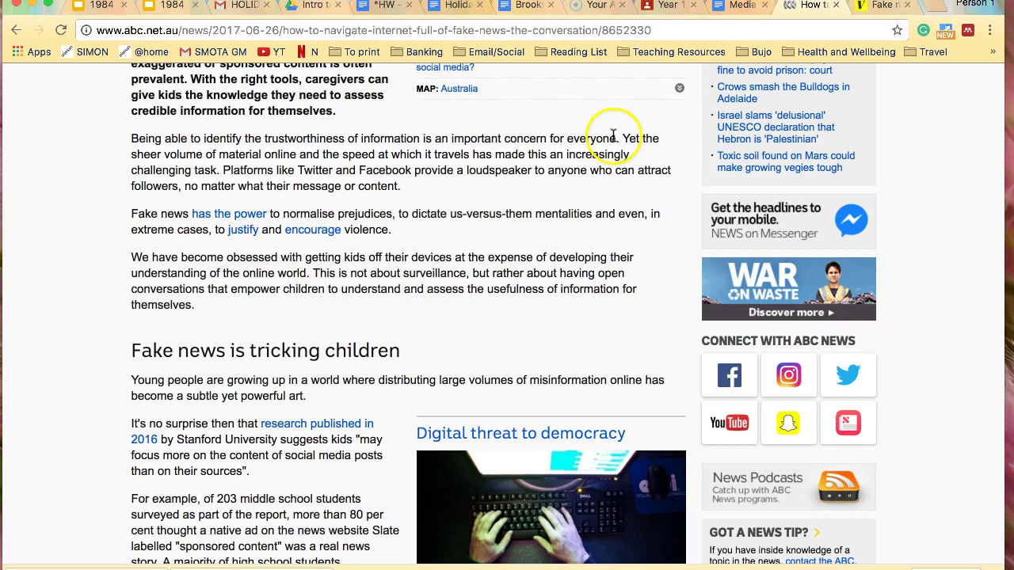
left_click(595, 6)
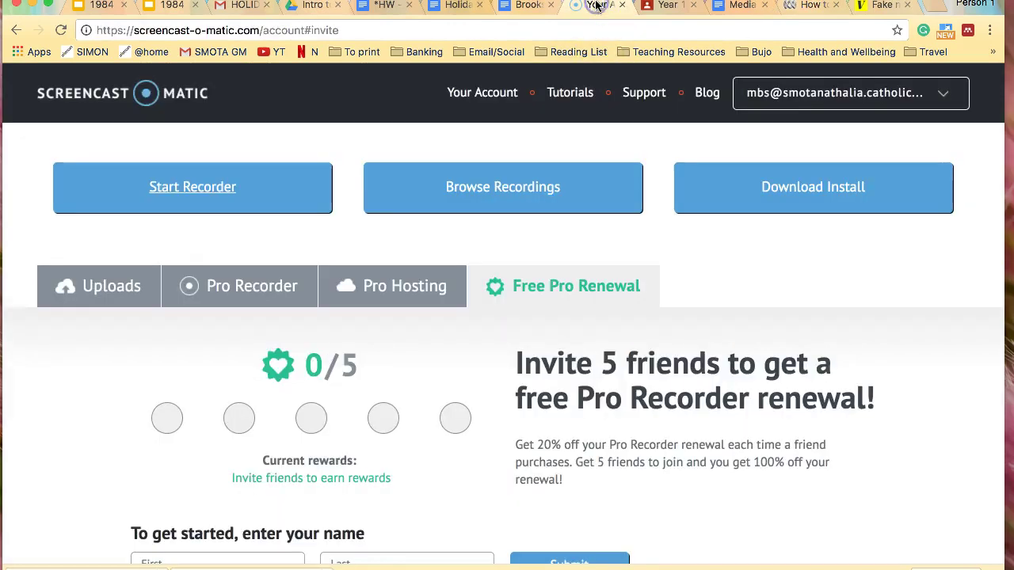
left_click(523, 6)
left_click(486, 373)
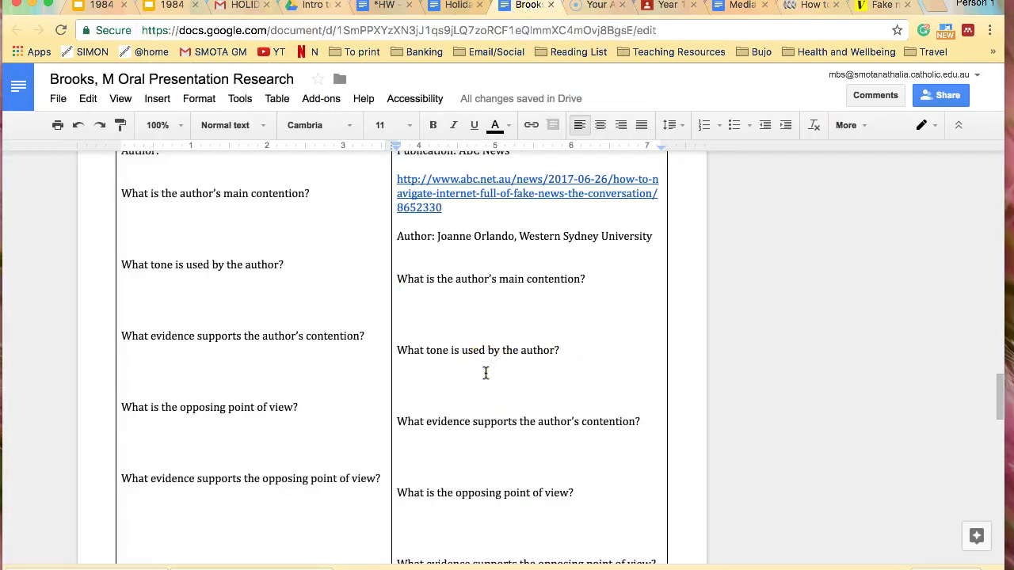
type("- ")
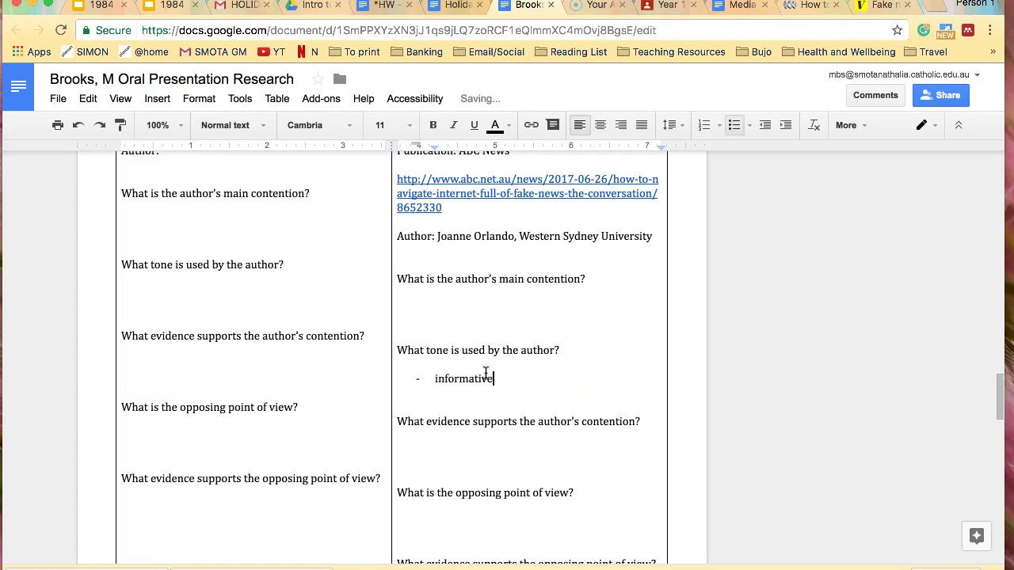
type("informative")
scroll(469, 459, "down", 1)
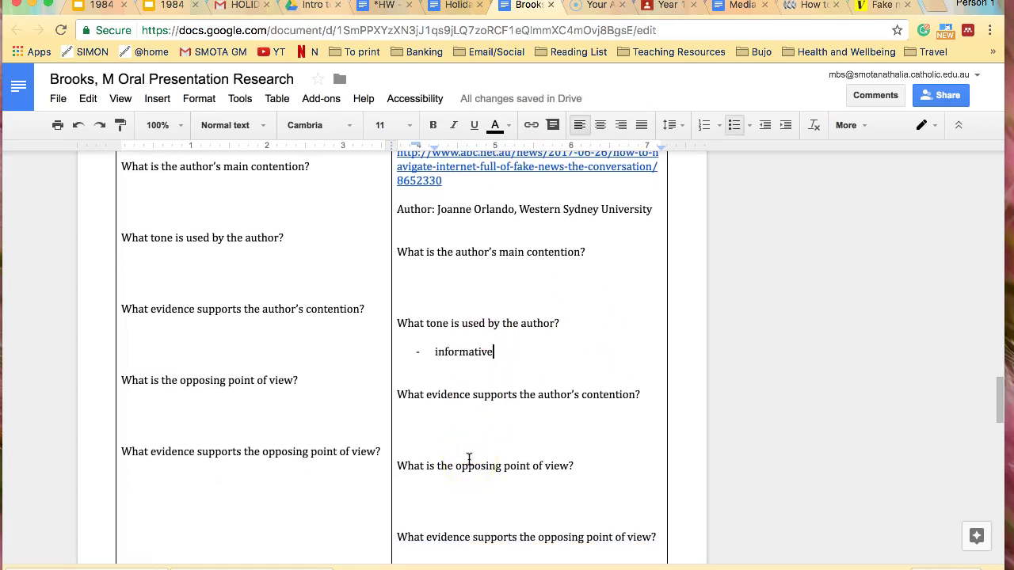
Paste the ABC article's 2016 Stanford research sentence under the evidence question
left_click(496, 434)
left_click(810, 5)
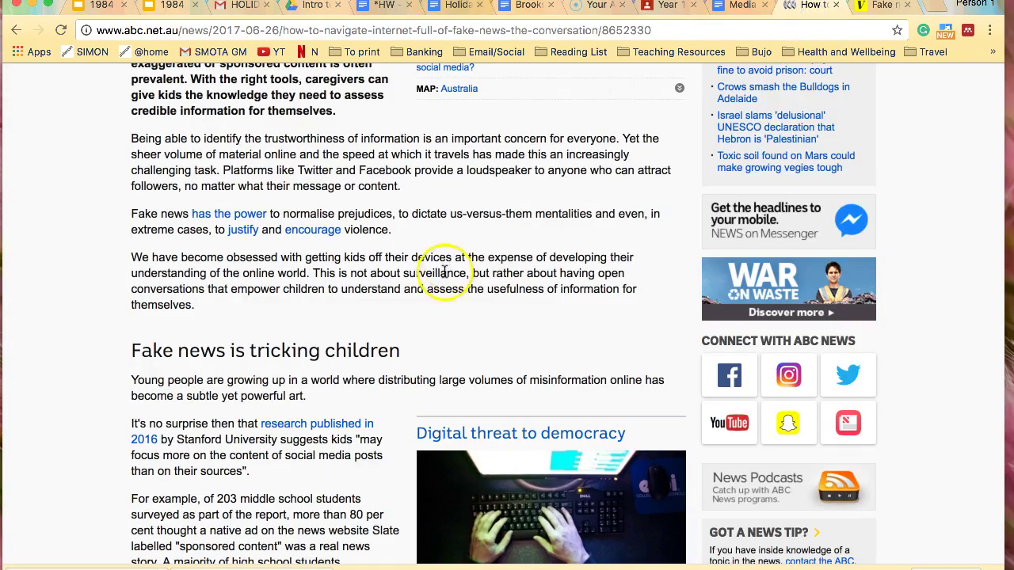
left_click_drag(236, 424, 330, 468)
key("super+c")
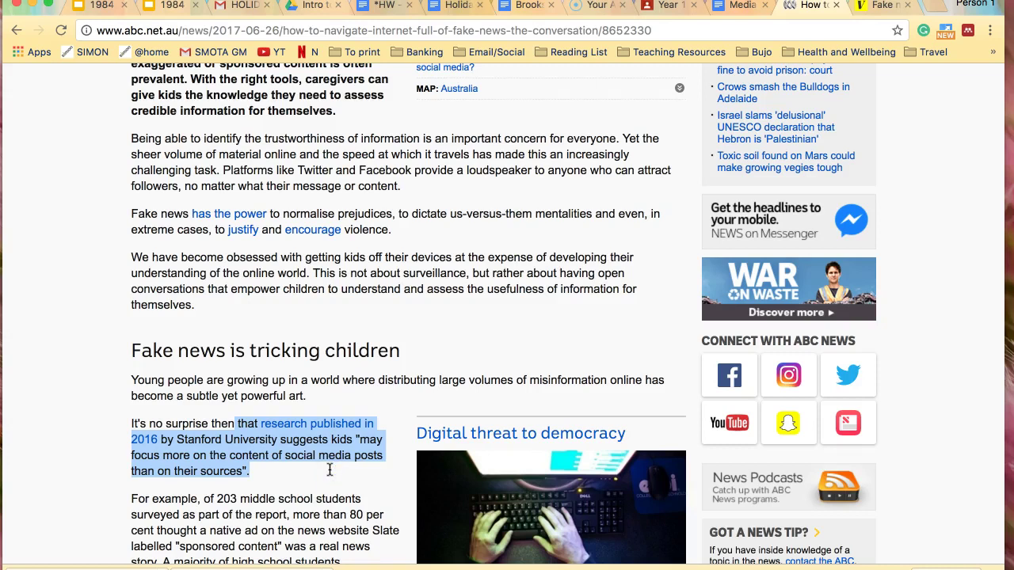
left_click(527, 6)
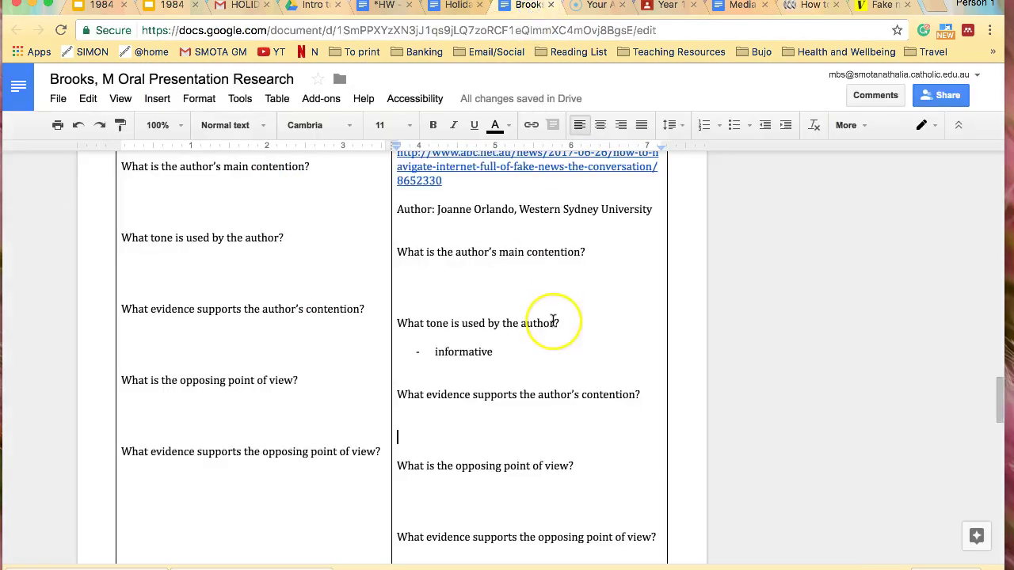
key("super+v")
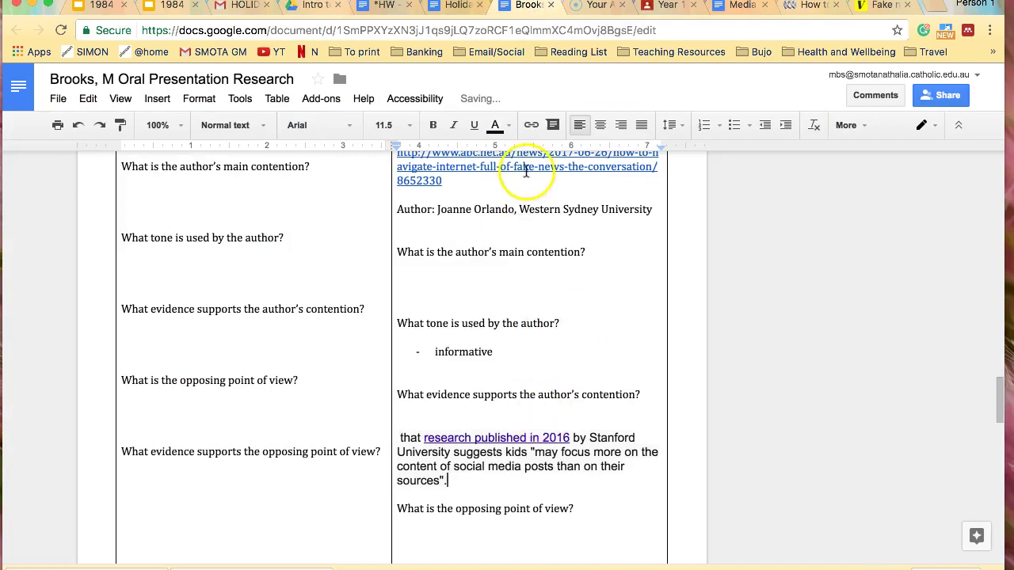
Apply the document's normal Cambria formatting to the pasted Stanford quote with Paint format
left_click_drag(489, 209, 540, 209)
left_click(120, 125)
left_click_drag(449, 481, 396, 424)
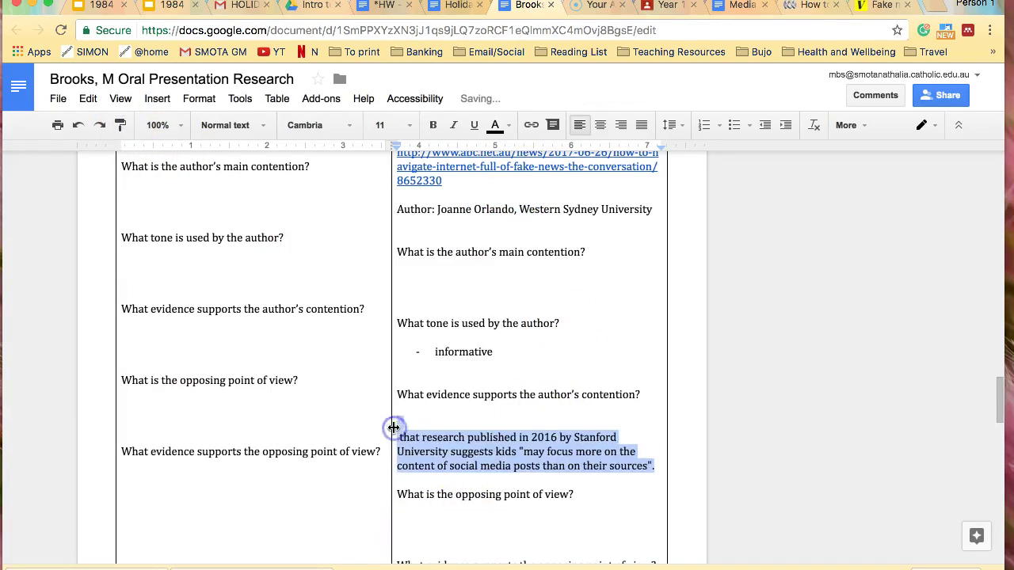
Open the linked Stanford News Center article on students judging online credibility and skim it
left_click(463, 438)
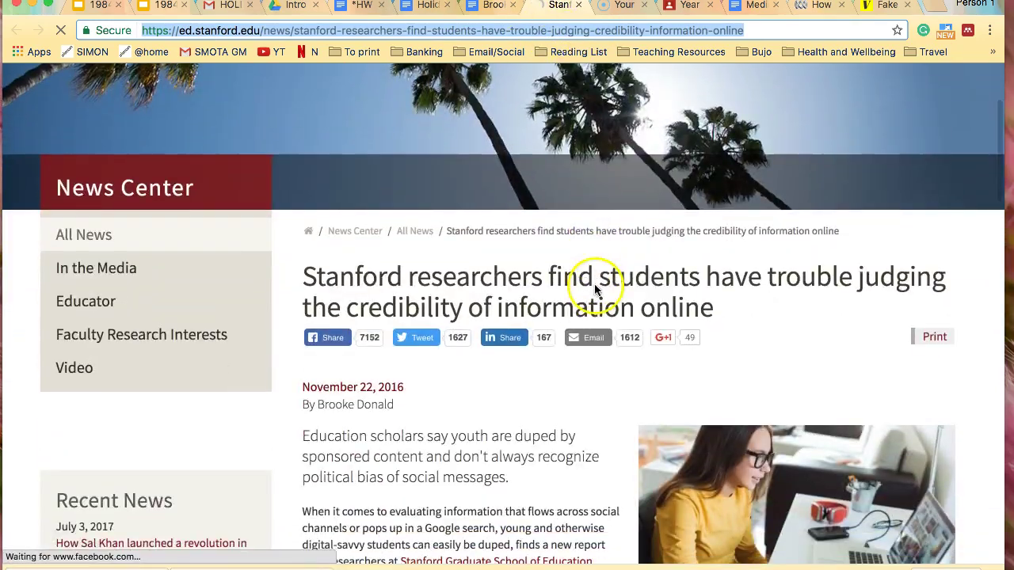
scroll(568, 425, "down", 20)
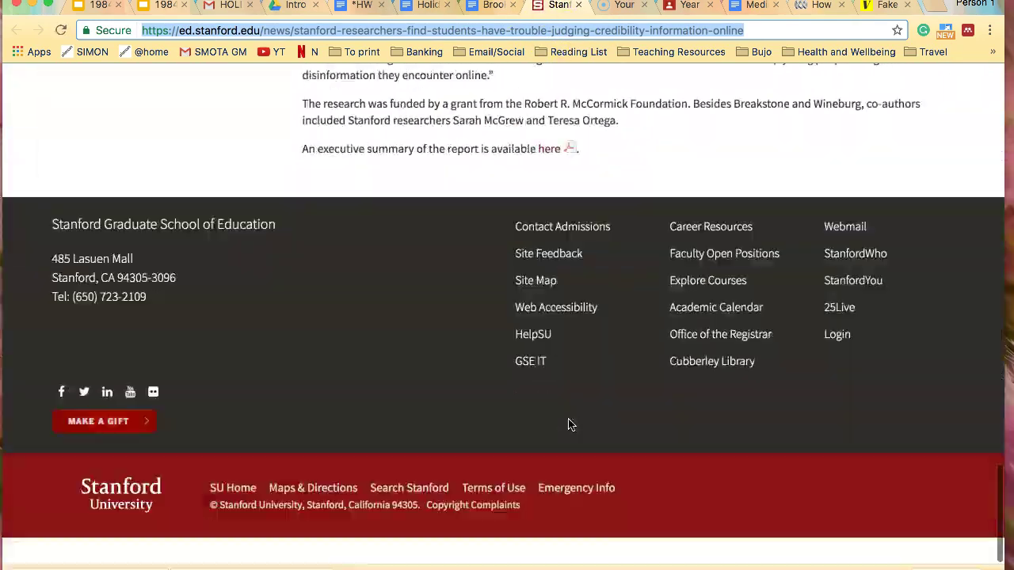
scroll(568, 425, "up", 15)
scroll(568, 426, "up", 15)
scroll(568, 425, "down", 10)
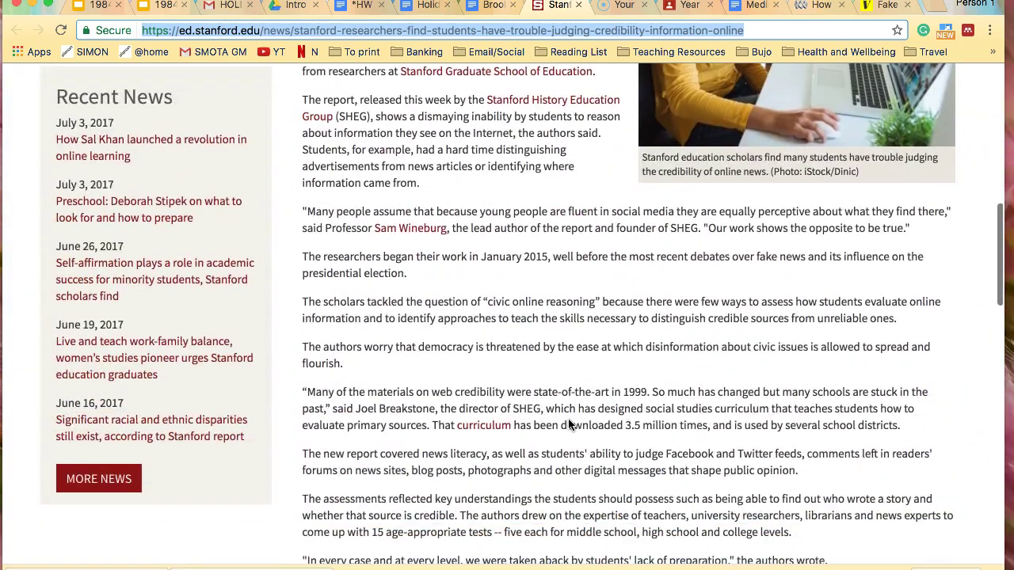
scroll(568, 425, "up", 10)
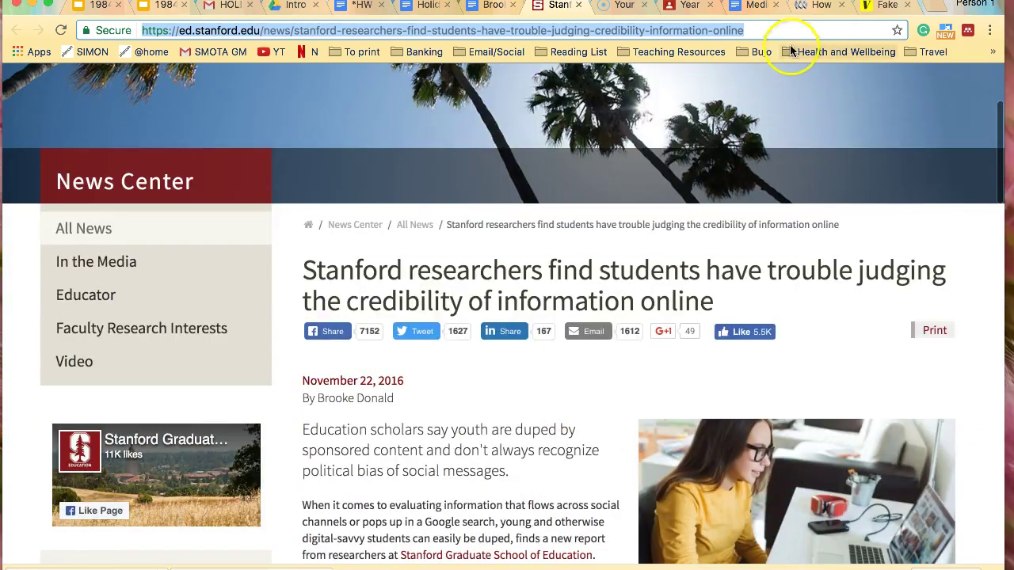
left_click(495, 7)
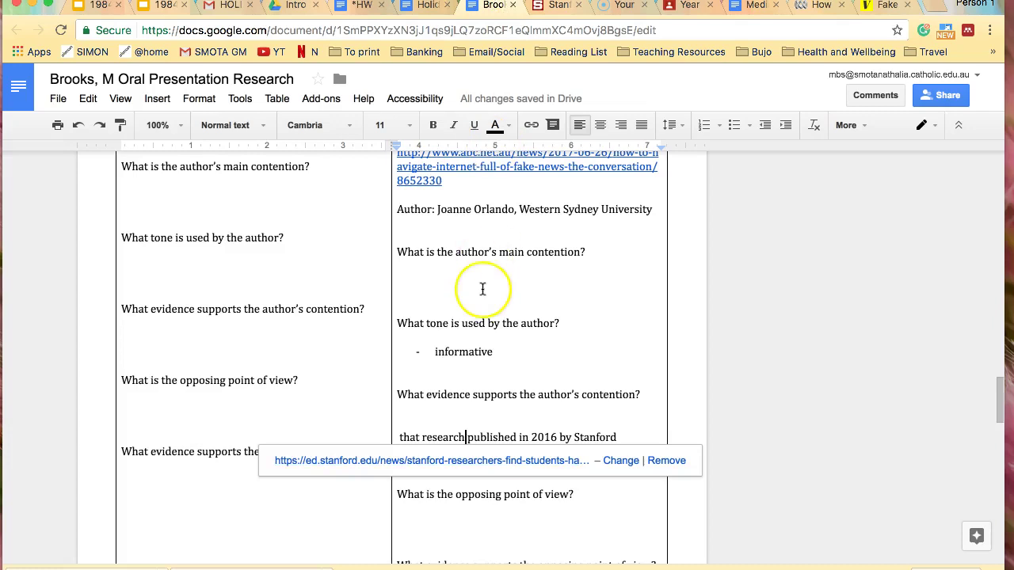
scroll(481, 288, "down", 10)
Paste the Stanford article's link on a new line at the end of the Research table
scroll(483, 290, "up", 5)
scroll(483, 289, "up", 1)
left_click(308, 319)
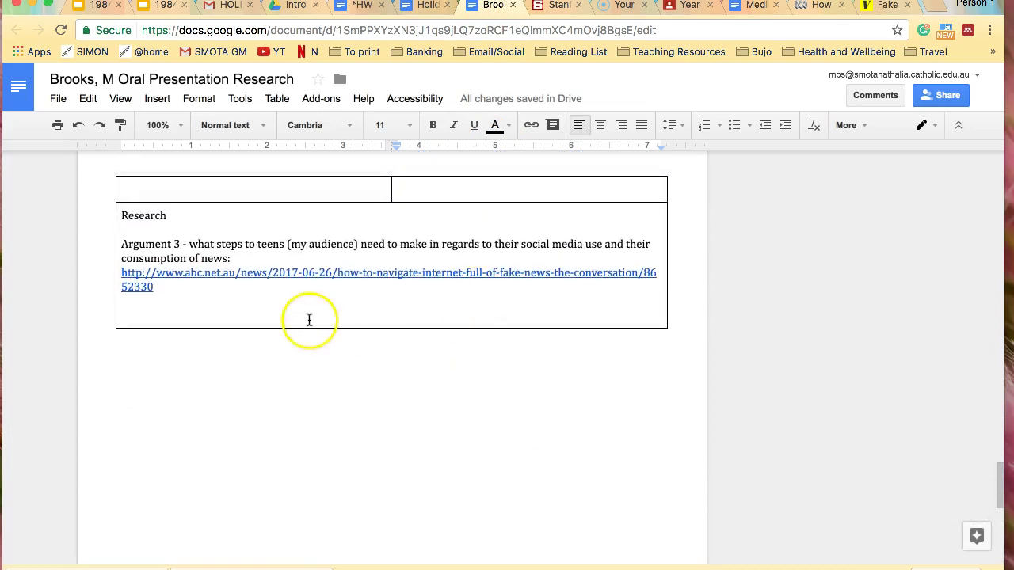
key("Return")
type("https://ed.stanford.edu/news/stanford-researchers-find-students-have-trouble-judging-credibility-information-online")
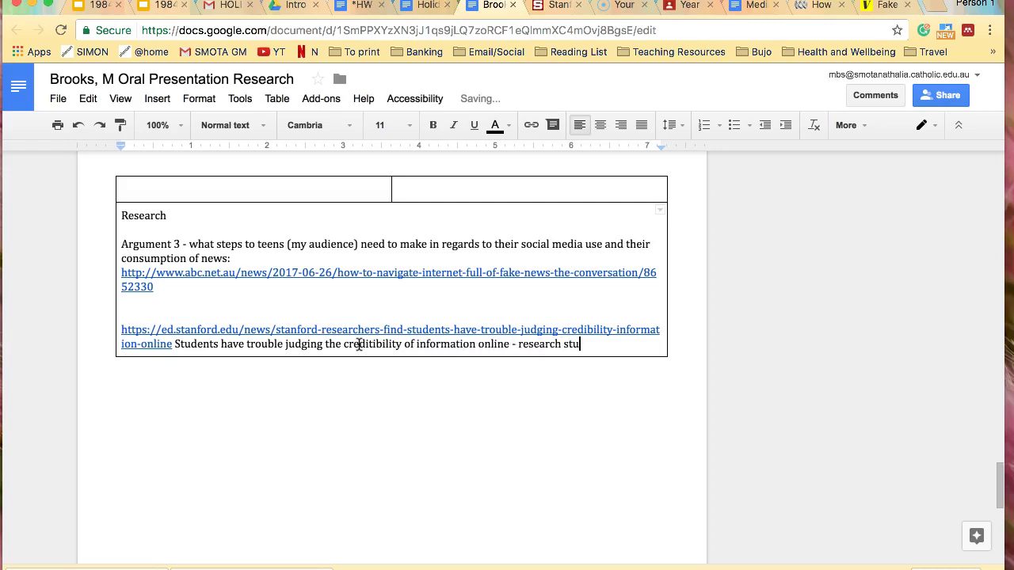
scroll(451, 336, "up", 15)
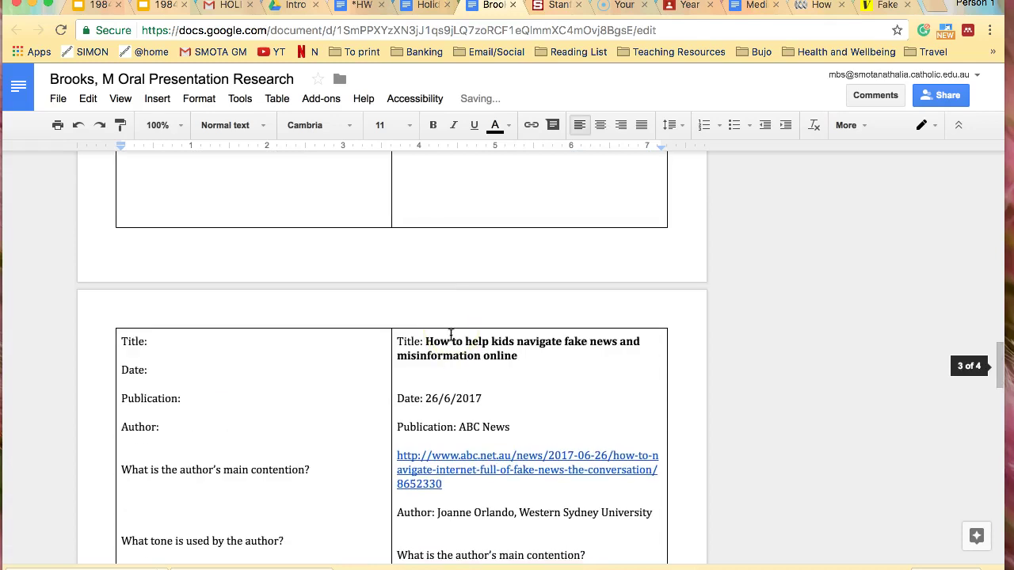
Put the caret below the opposing-view question, then read the ABC article to its end
scroll(451, 335, "down", 3)
scroll(451, 335, "down", 4)
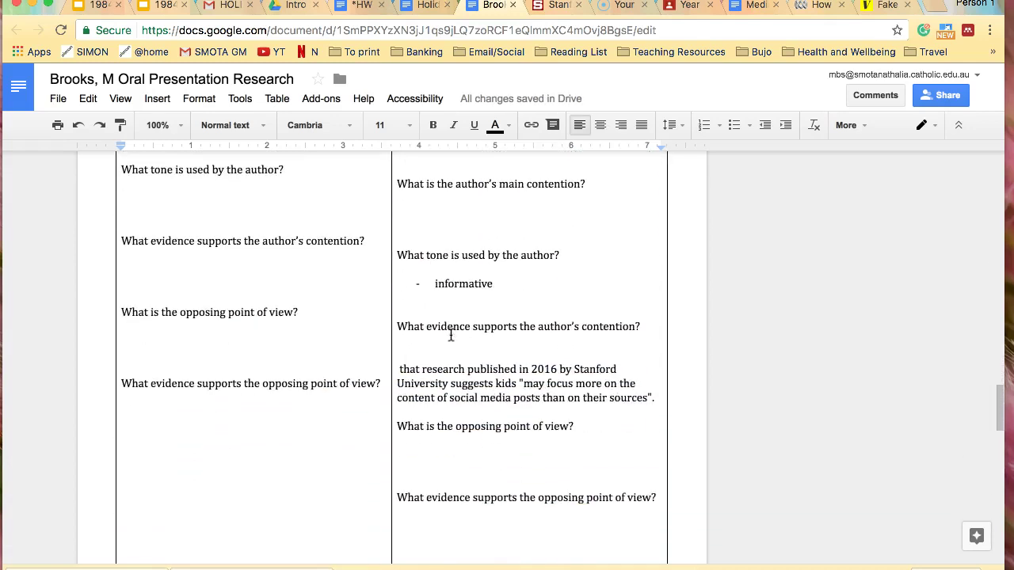
left_click(455, 411)
left_click(450, 417)
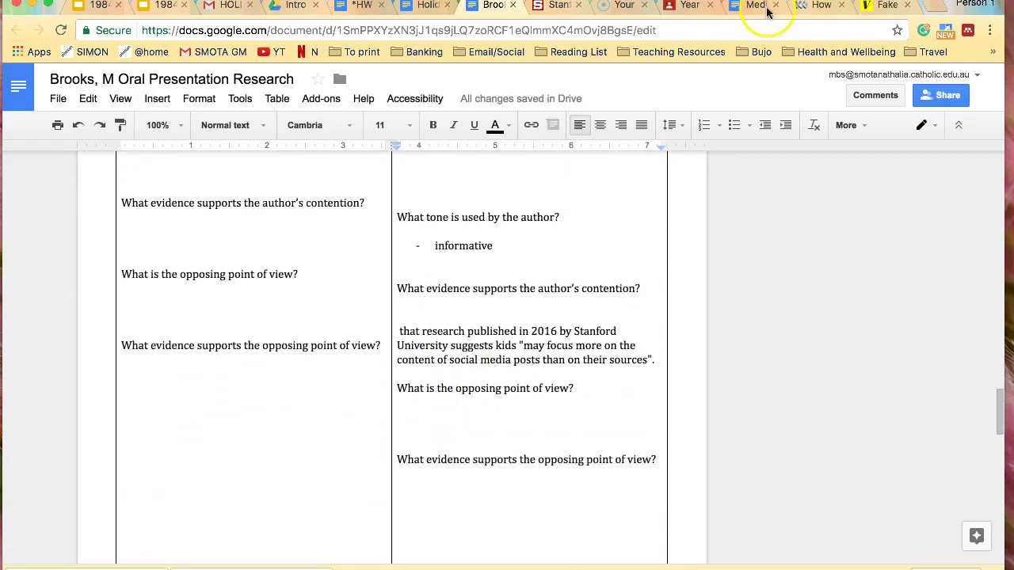
left_click(801, 6)
scroll(438, 414, "down", 6)
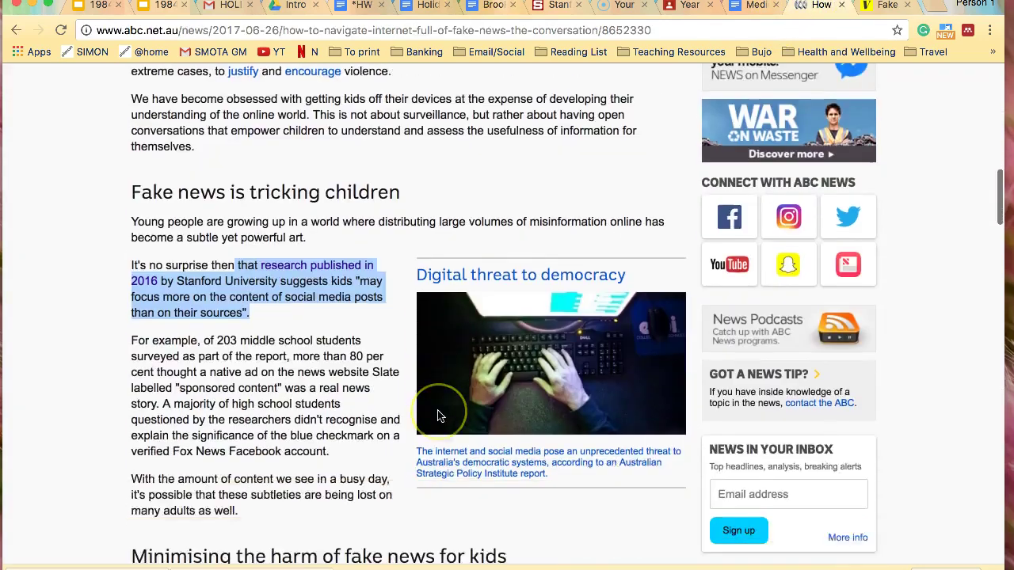
scroll(438, 414, "down", 10)
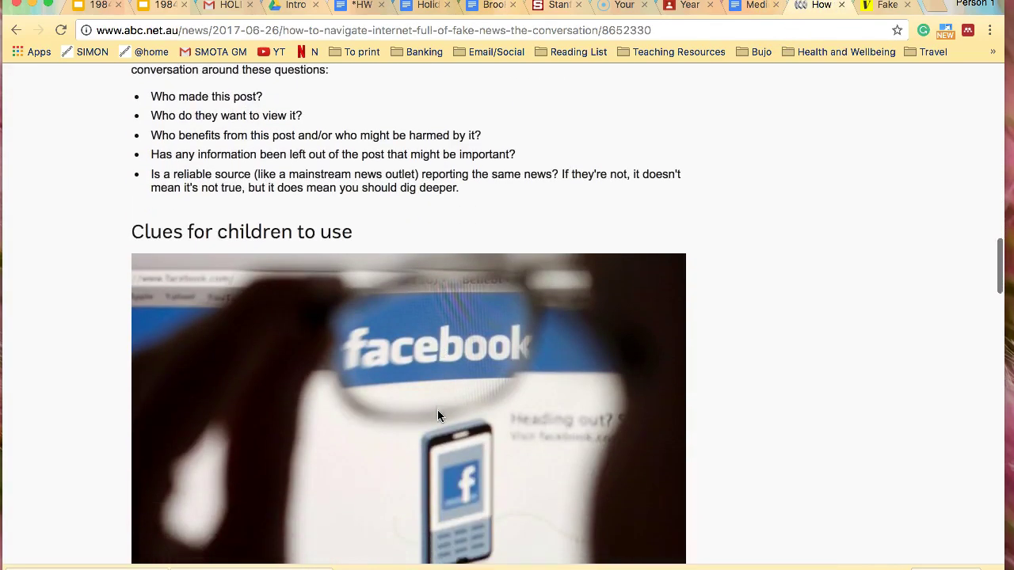
scroll(438, 416, "down", 4)
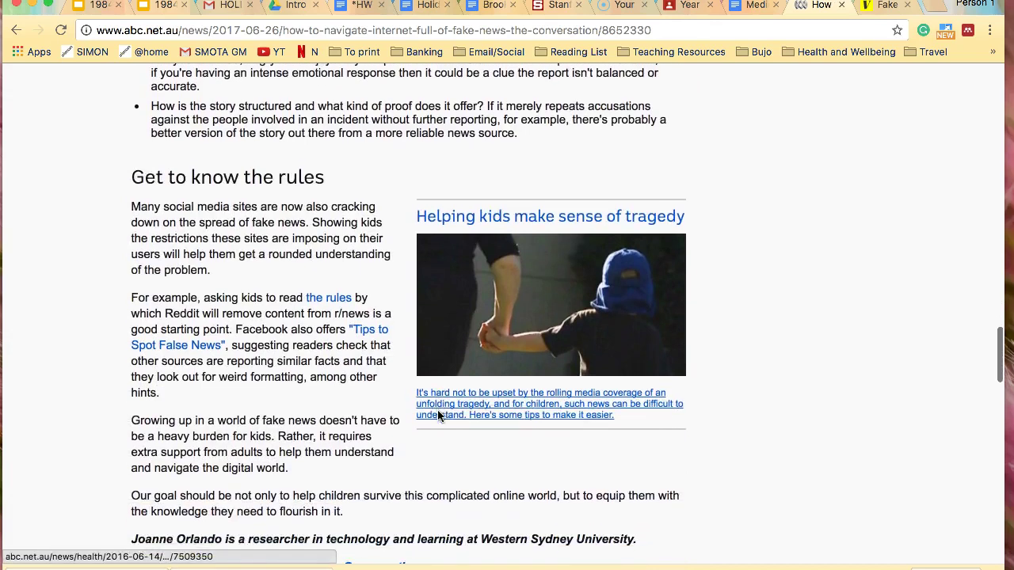
scroll(438, 416, "down", 2)
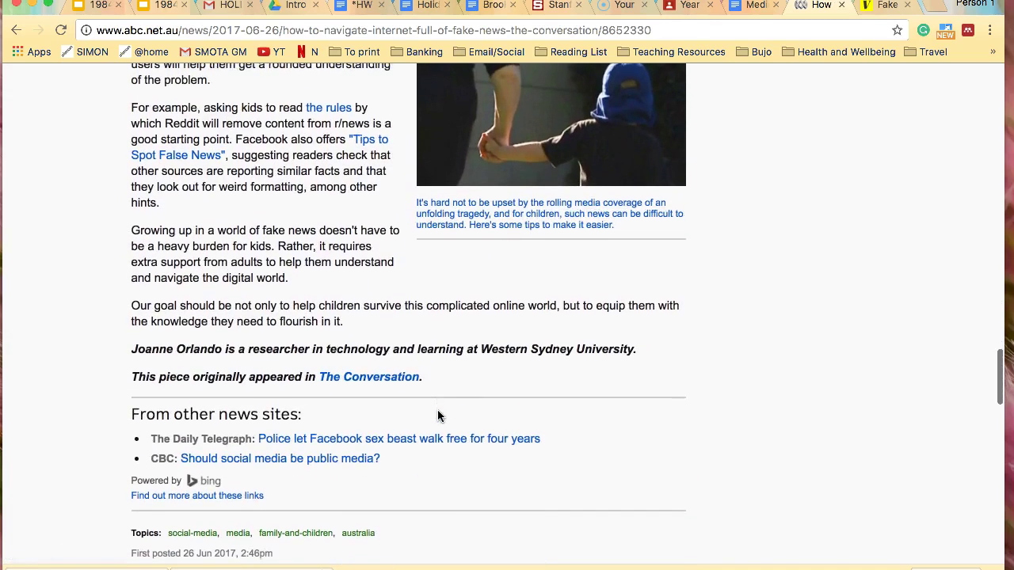
Close the Media Issues (CS), unneeded and Stanford tabs, returning to the research document
left_click(753, 5)
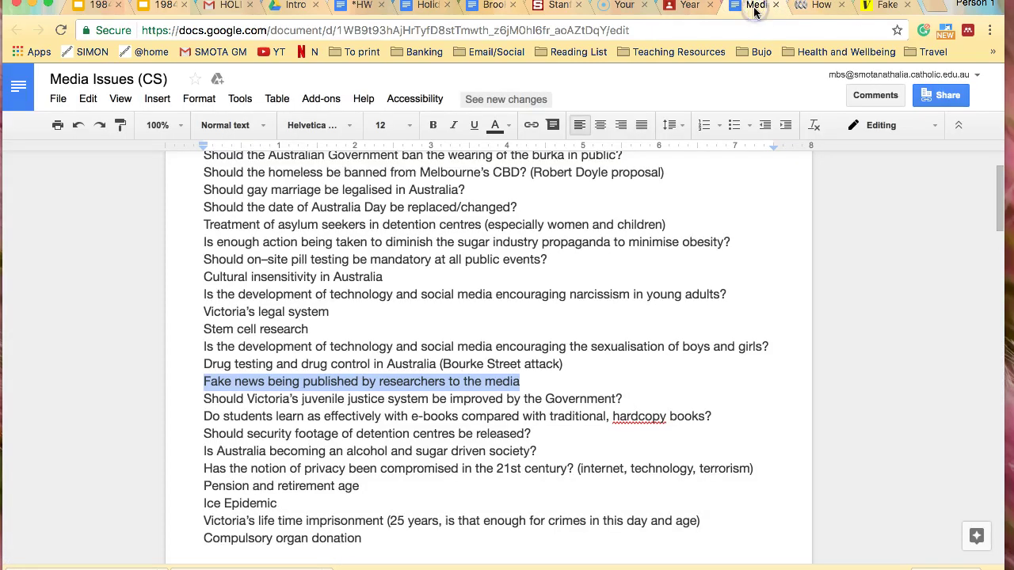
left_click(776, 5)
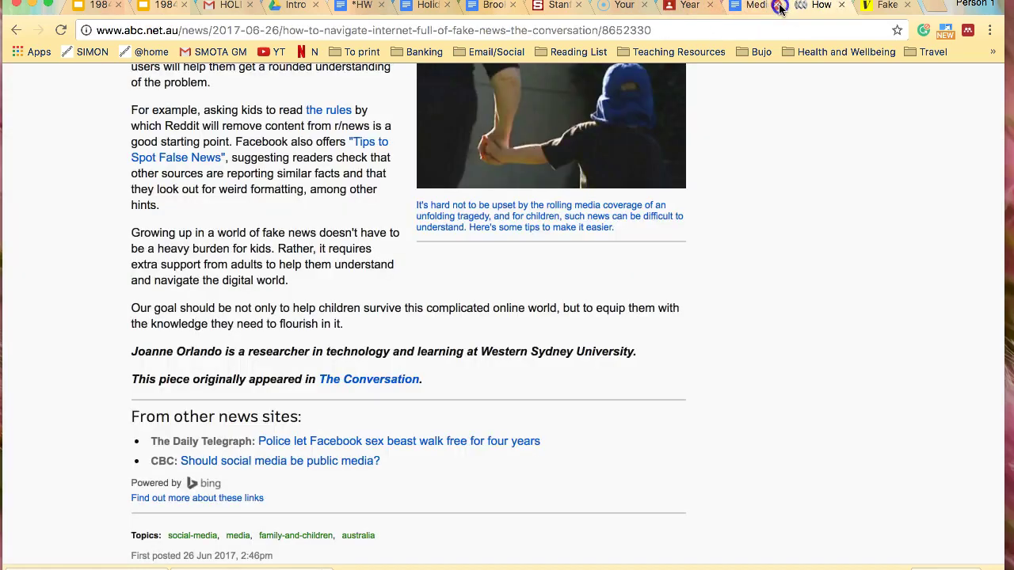
left_click(710, 5)
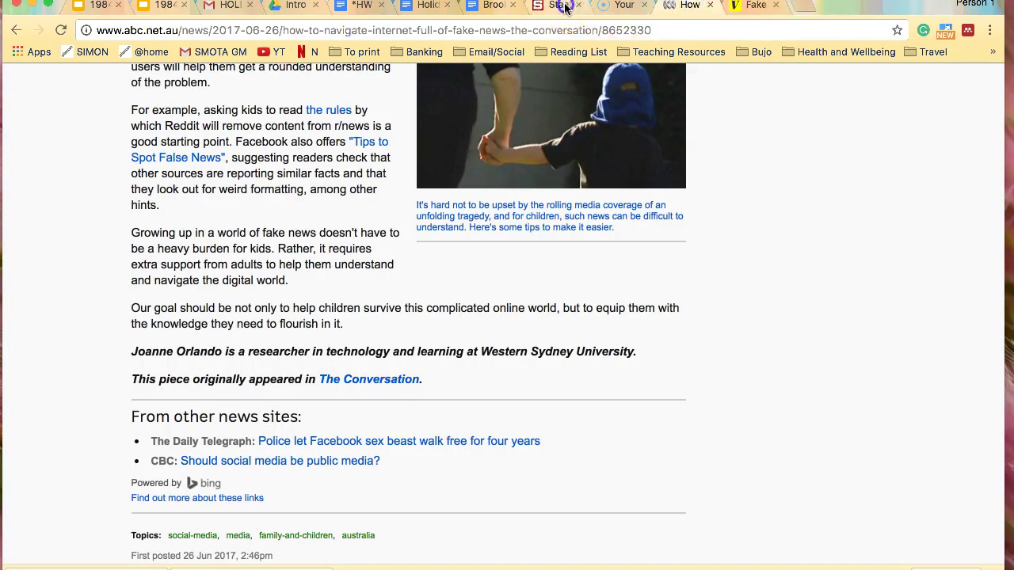
left_click(559, 5)
left_click(581, 6)
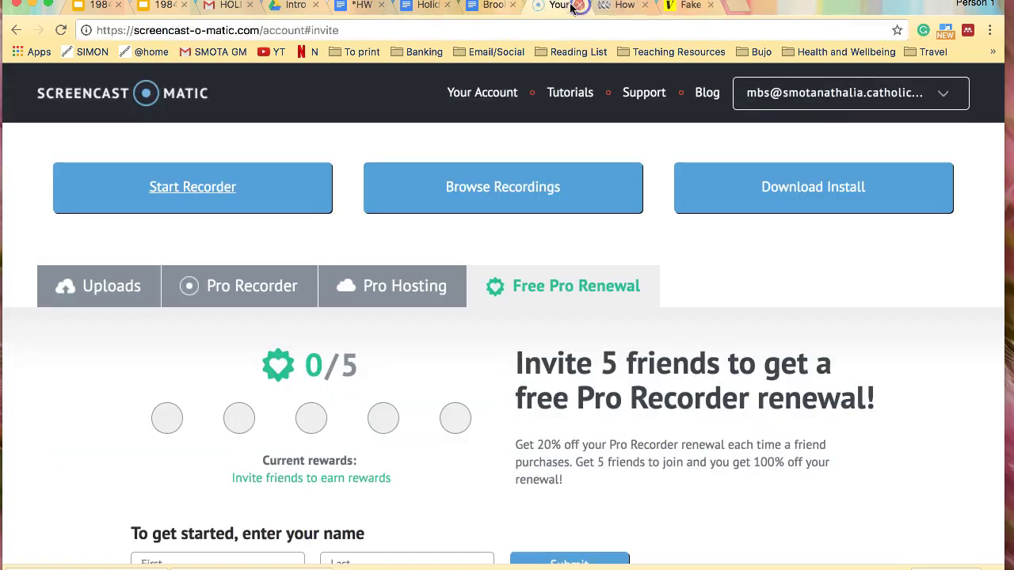
left_click(492, 6)
Delete the empty line above the Research table
scroll(554, 360, "down", 3)
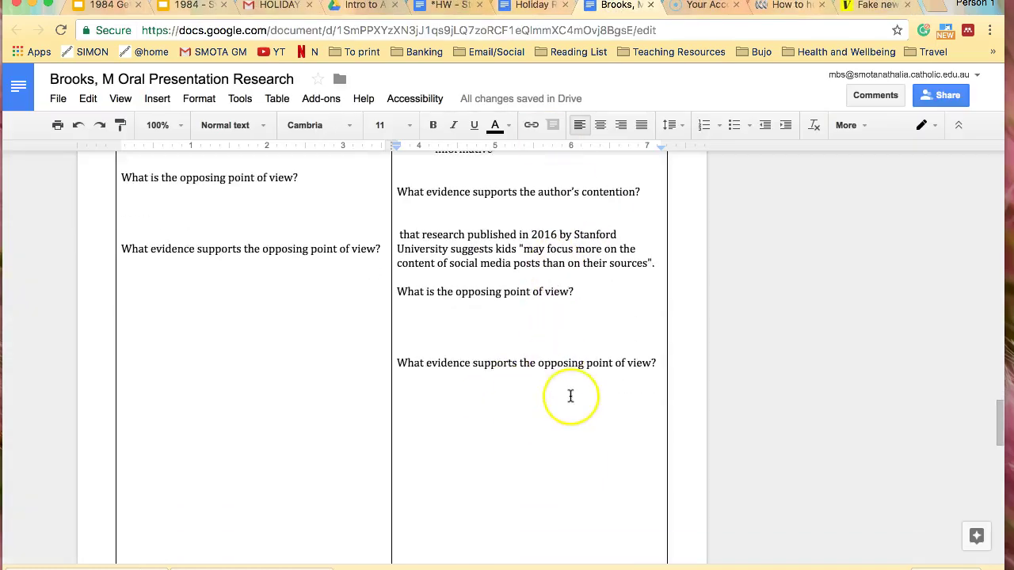
scroll(571, 396, "down", 4)
scroll(571, 396, "up", 1)
scroll(571, 396, "down", 4)
left_click(539, 359)
key("BackSpace")
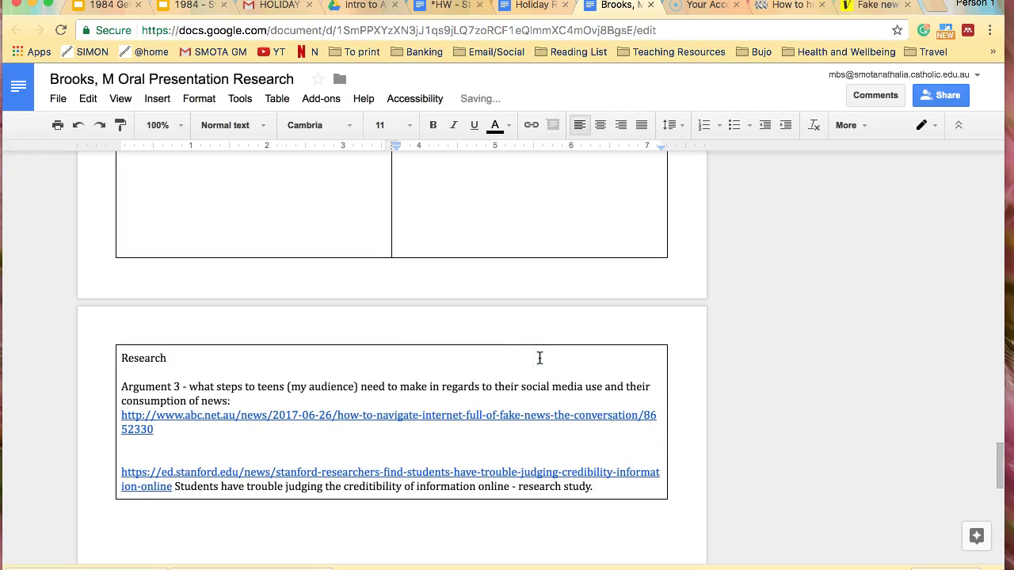
Make the Research heading bold and look over the document
scroll(539, 359, "up", 3)
left_click_drag(171, 458, 91, 457)
key("super+b")
scroll(512, 262, "up", 5)
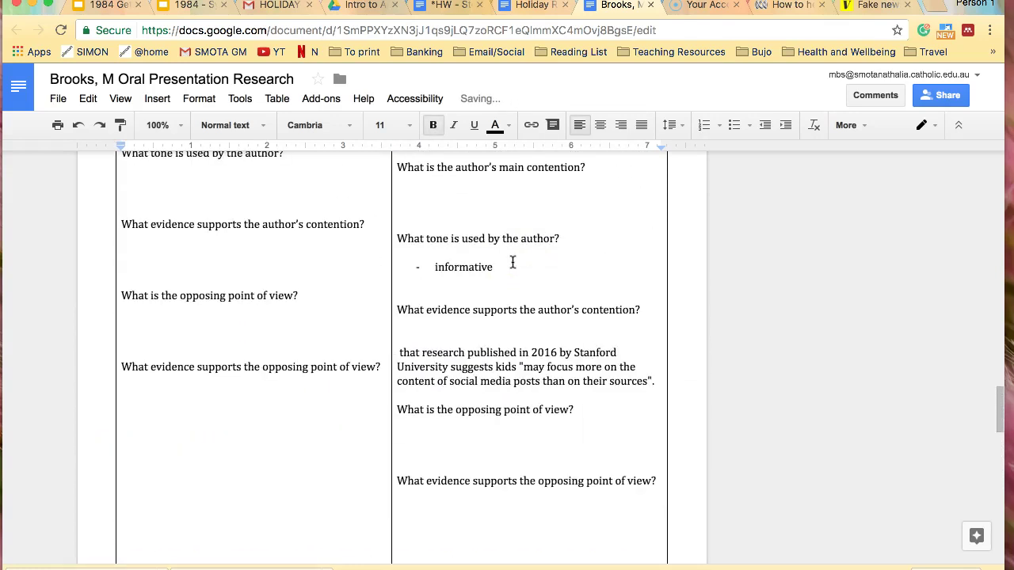
scroll(550, 294, "up", 4)
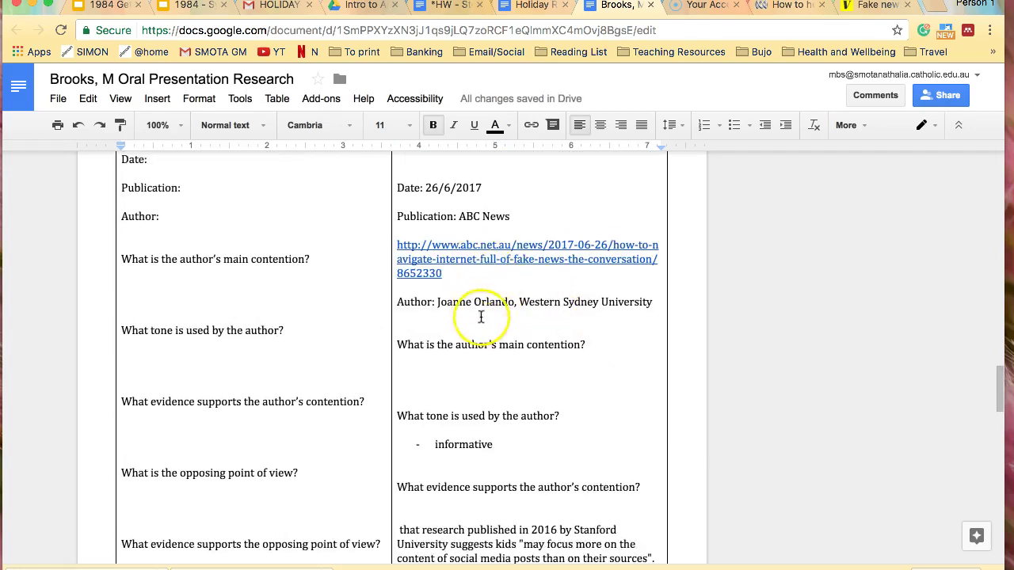
scroll(491, 475, "down", 3)
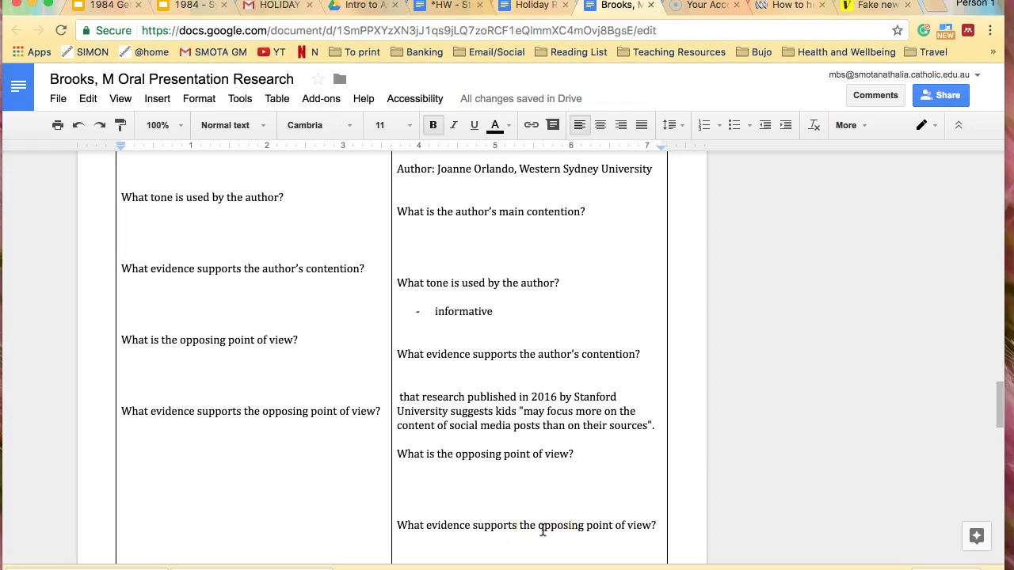
scroll(542, 531, "up", 10)
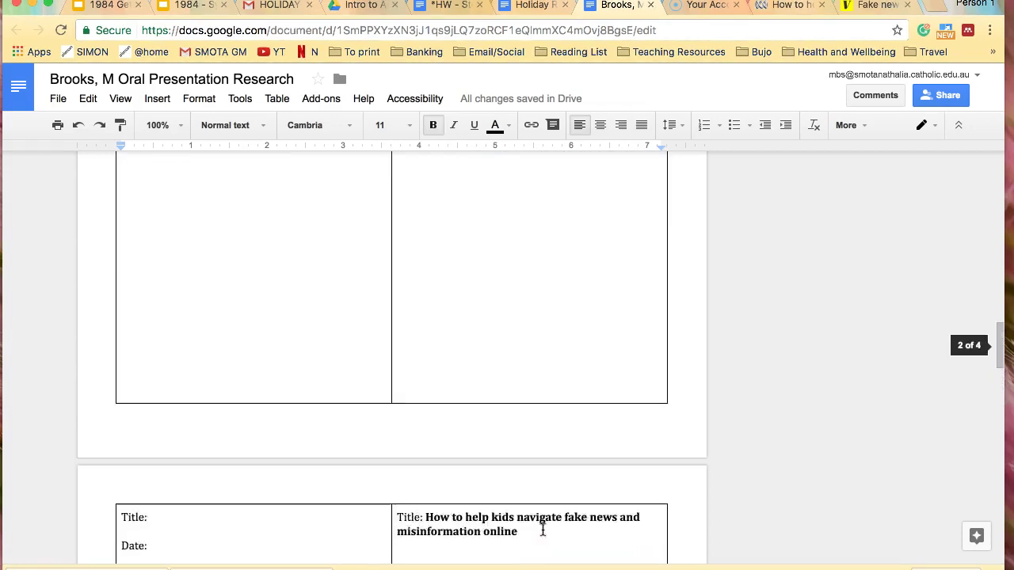
scroll(542, 529, "up", 3)
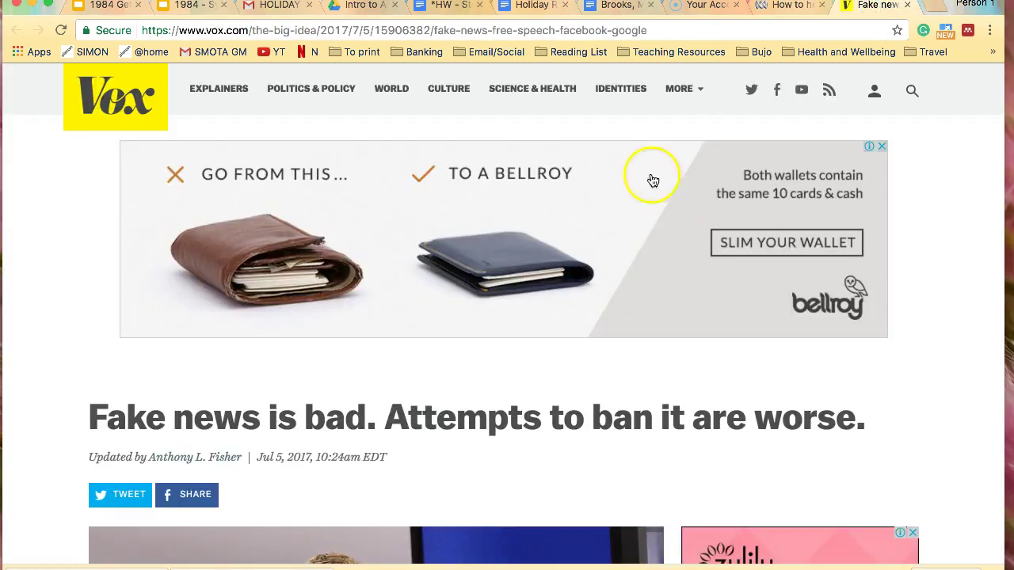
scroll(584, 262, "down", 3)
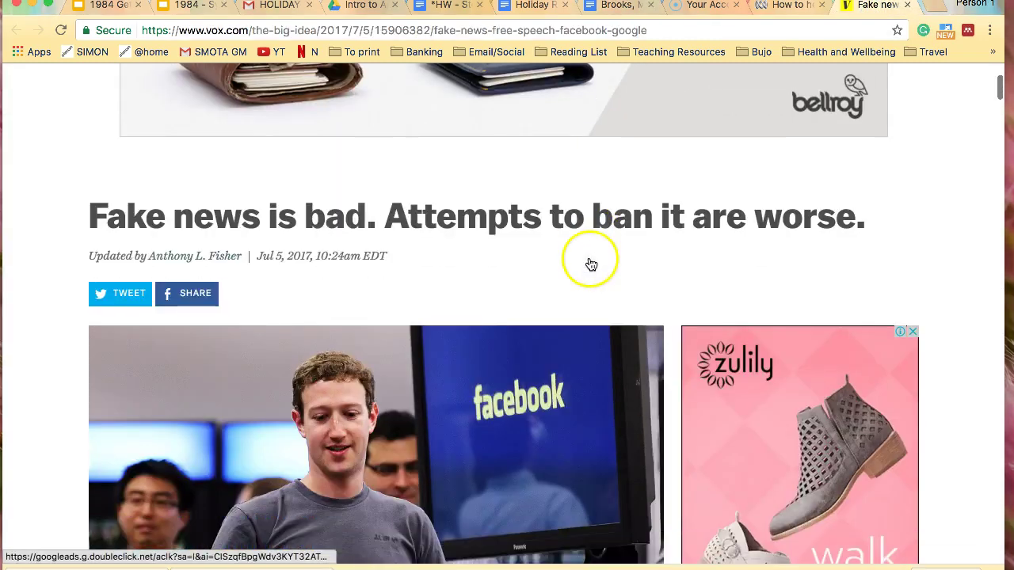
Paste the Vox article's address on a new line after the Stanford 'research study.' note
left_click(643, 30)
key("ctrl+c")
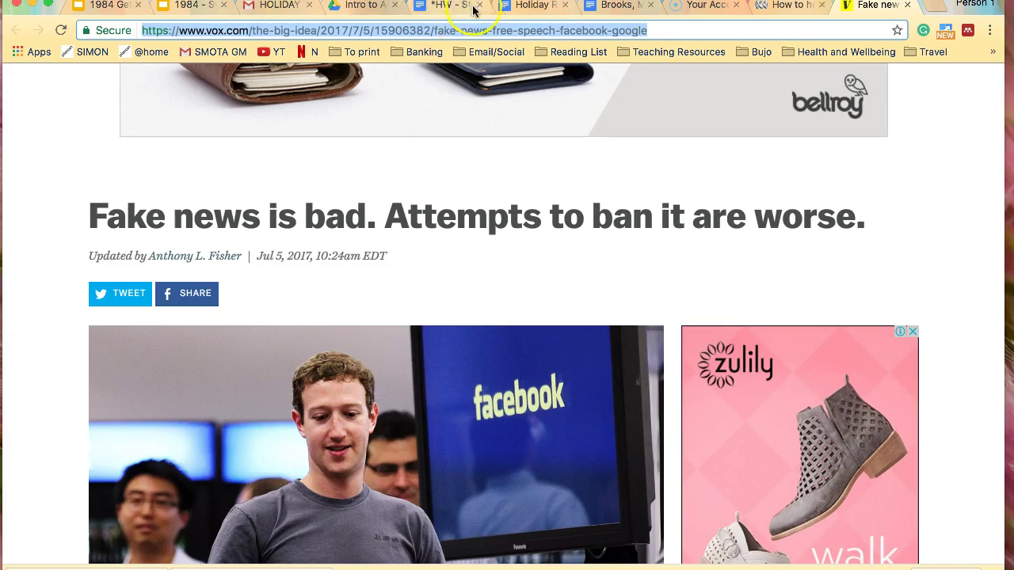
left_click(614, 6)
scroll(250, 339, "up", 2)
scroll(253, 337, "down", 10)
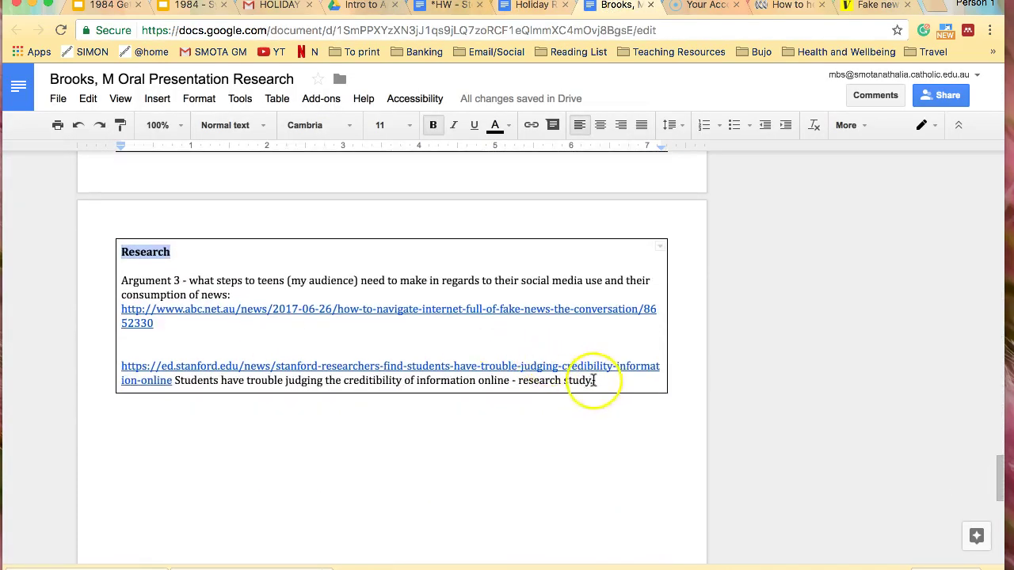
left_click(594, 381)
key("Return")
key("Return")
key("ctrl+v")
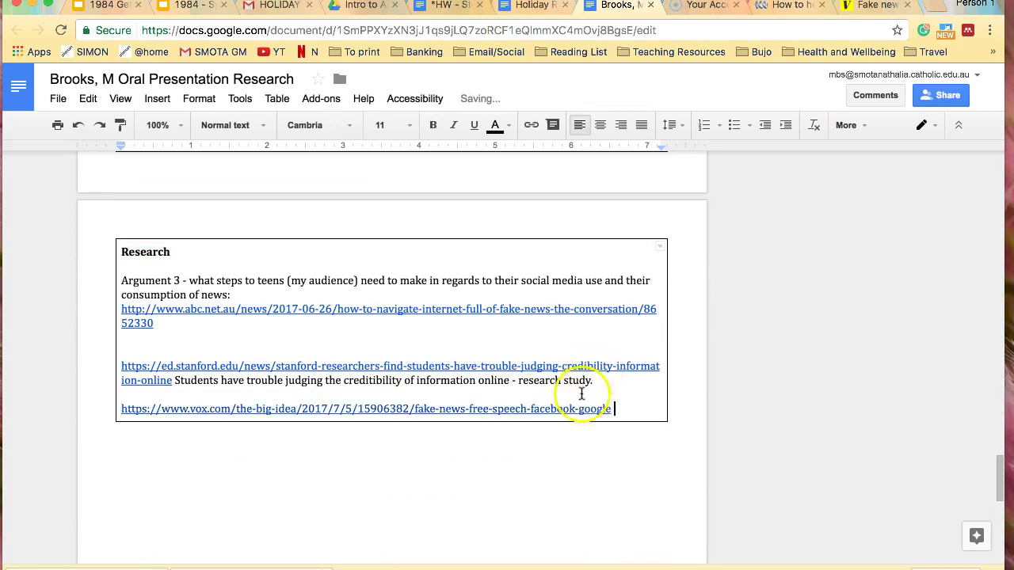
scroll(571, 430, "up", 1)
key("Return")
Add a note that fake news shouldn't be banned but consumers taught to judge reliability, fixing typos
type("Freedom os speech")
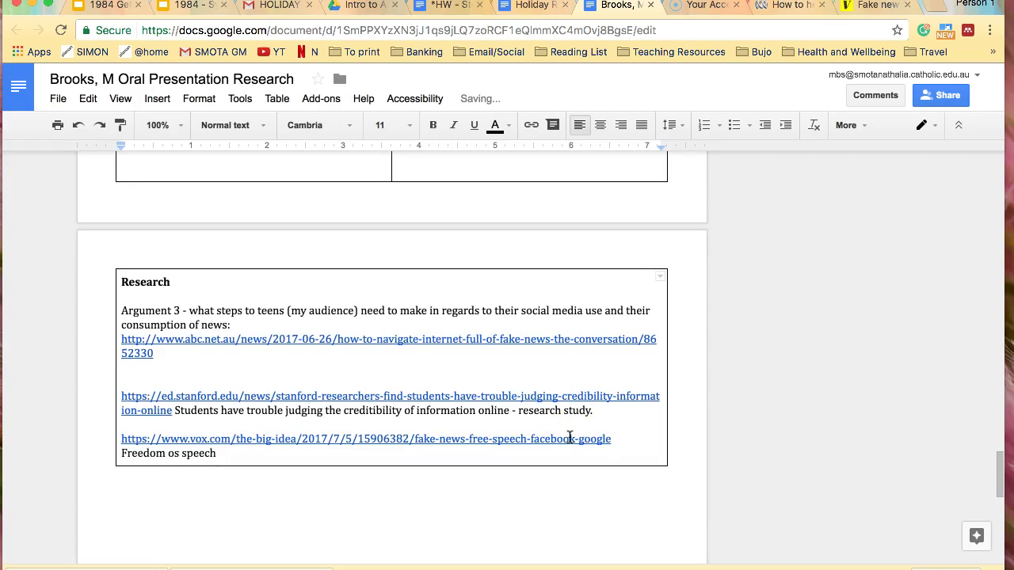
type(" must be maintained")
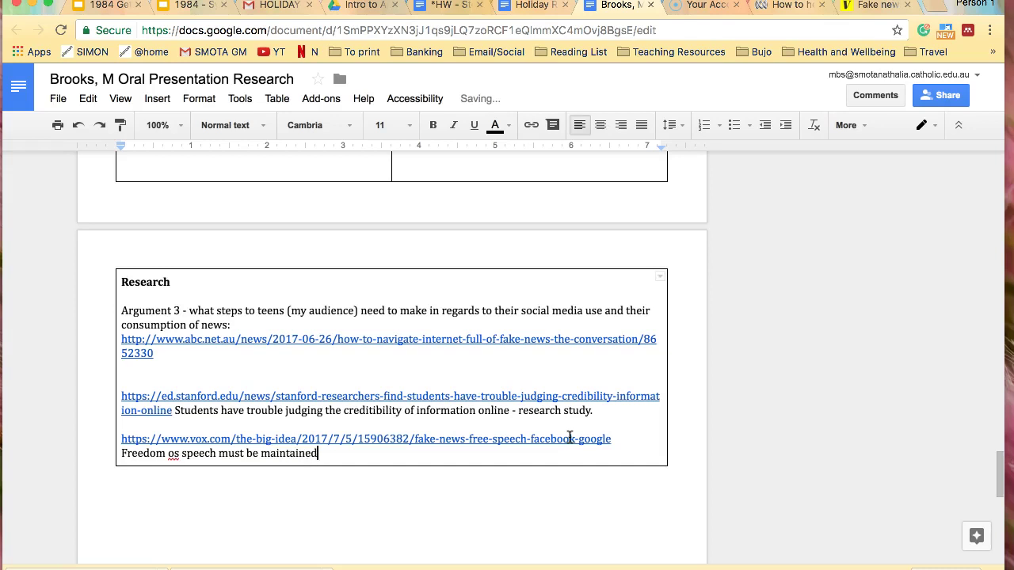
type(", we can't ban fake news")
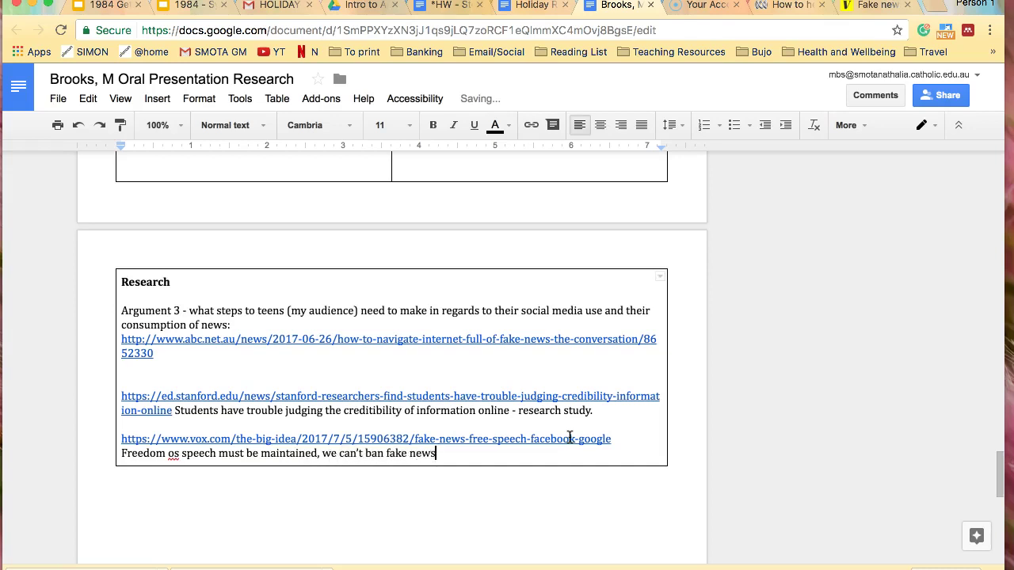
type(" we need to teach consu")
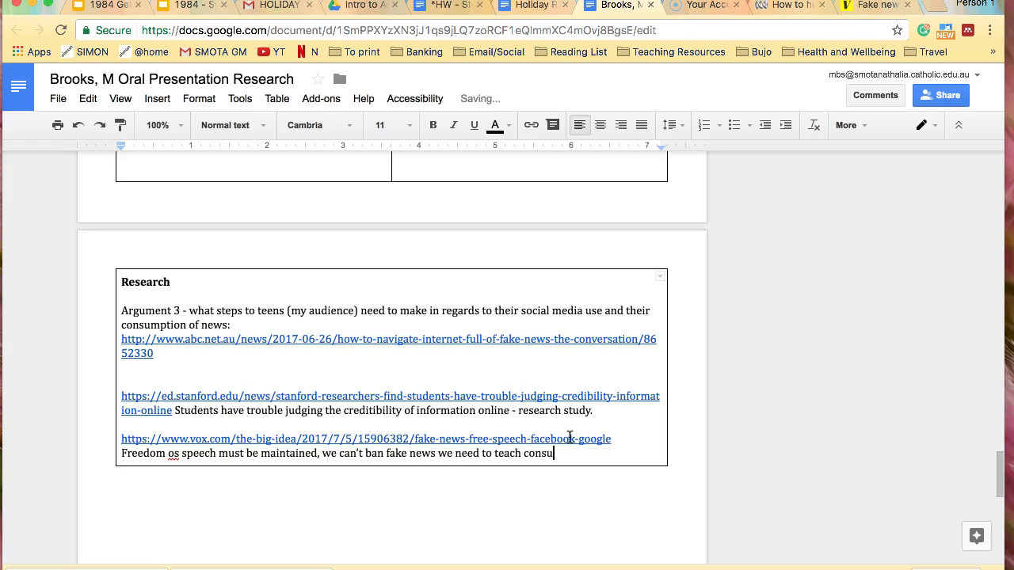
type("mers how to negotiatio")
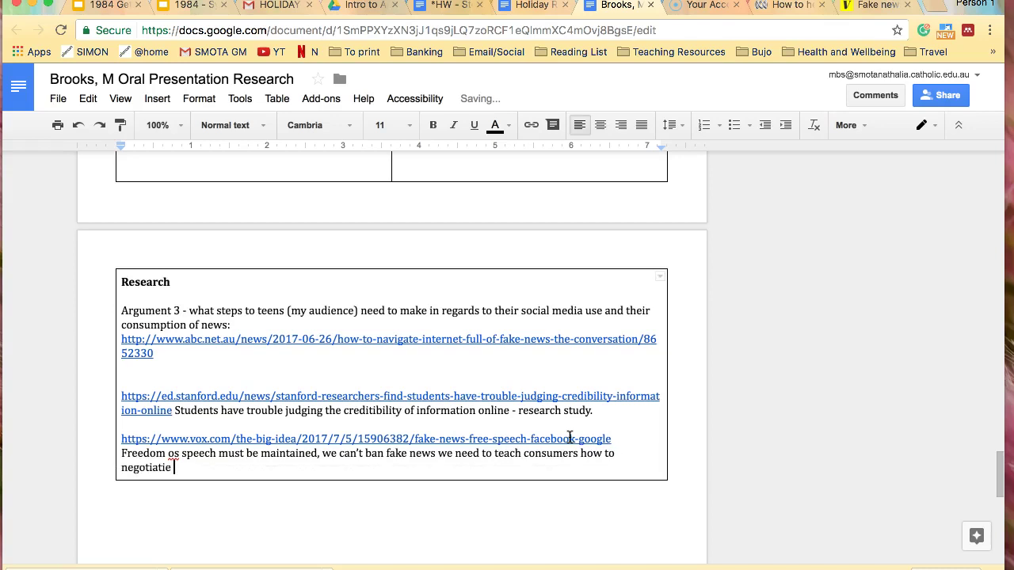
key("BackSpace")
key("BackSpace")
key("BackSpace")
key("BackSpace")
key("BackSpace")
key("BackSpace")
key("BackSpace")
key("BackSpace")
key("BackSpace")
key("BackSpace")
key("BackSpace")
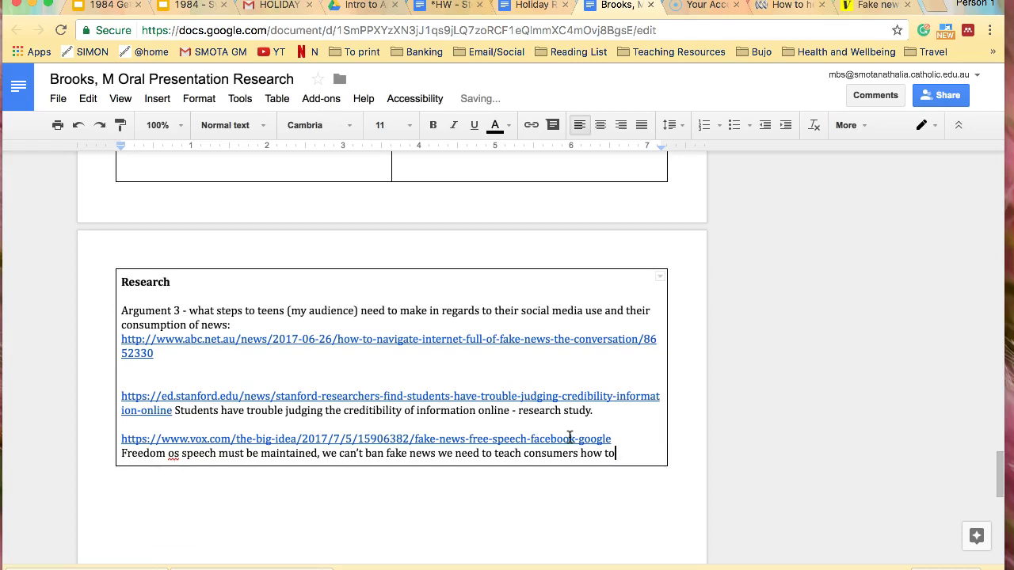
type("o be critical consumers.")
left_click(180, 456)
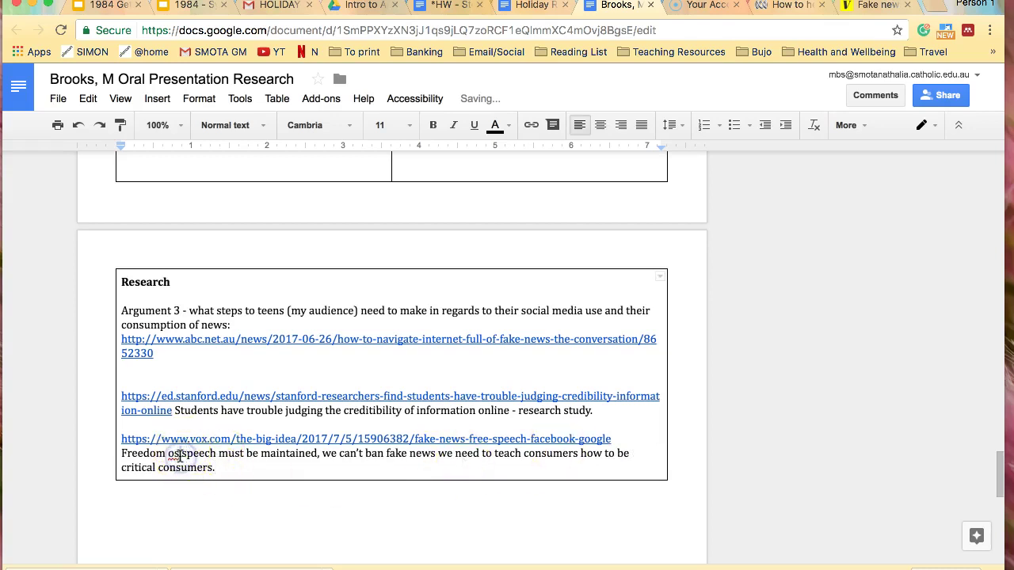
key("BackSpace")
type("f")
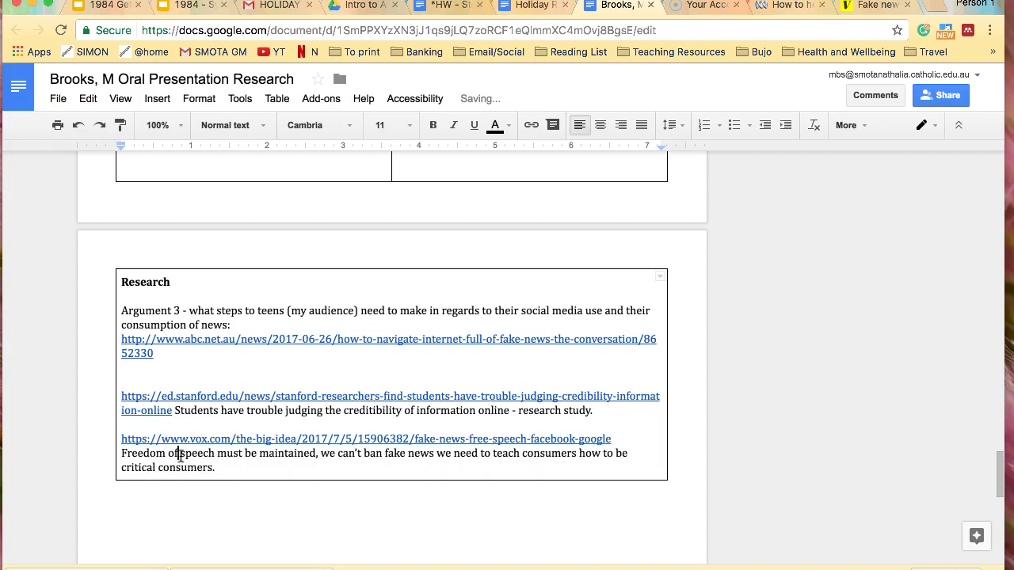
left_click(261, 469)
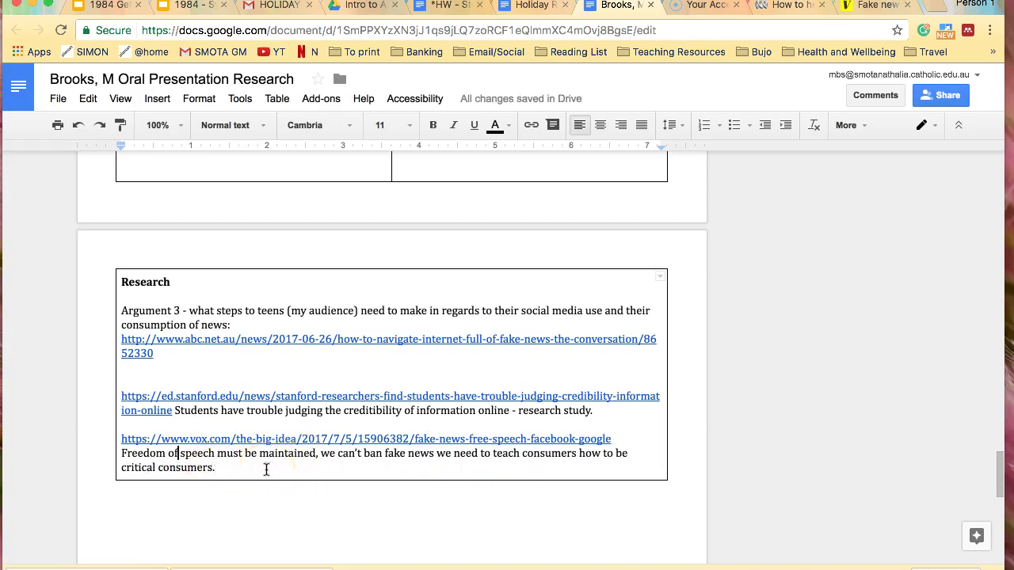
left_click(257, 471)
key("BackSpace")
key("BackSpace")
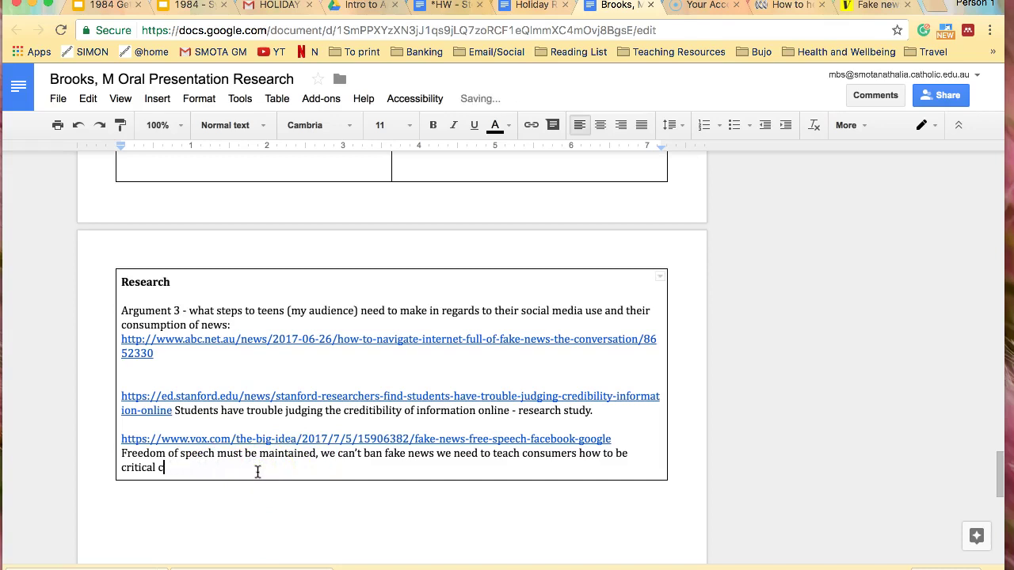
type("of what they are reading and ")
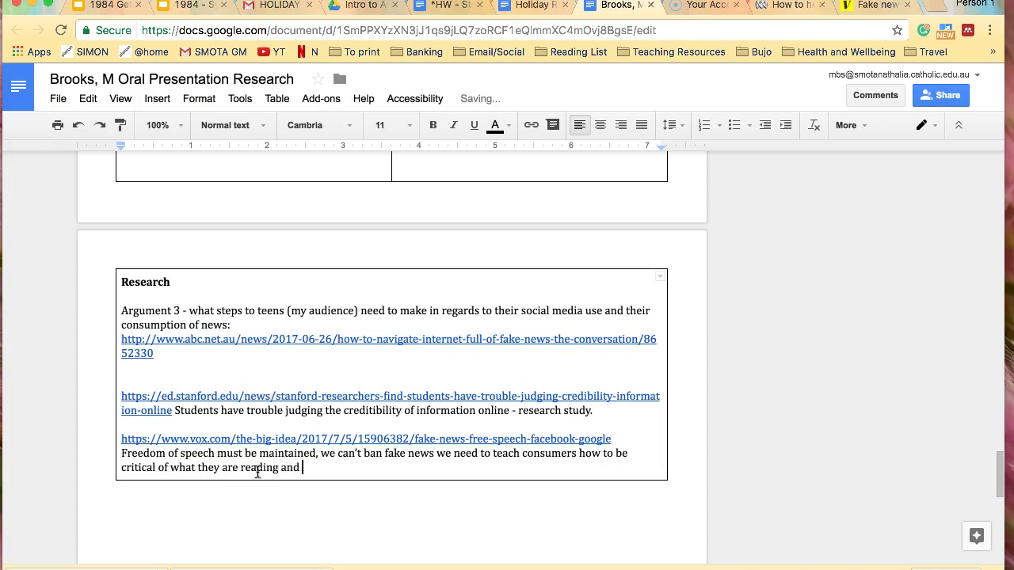
type("identify if news/informa")
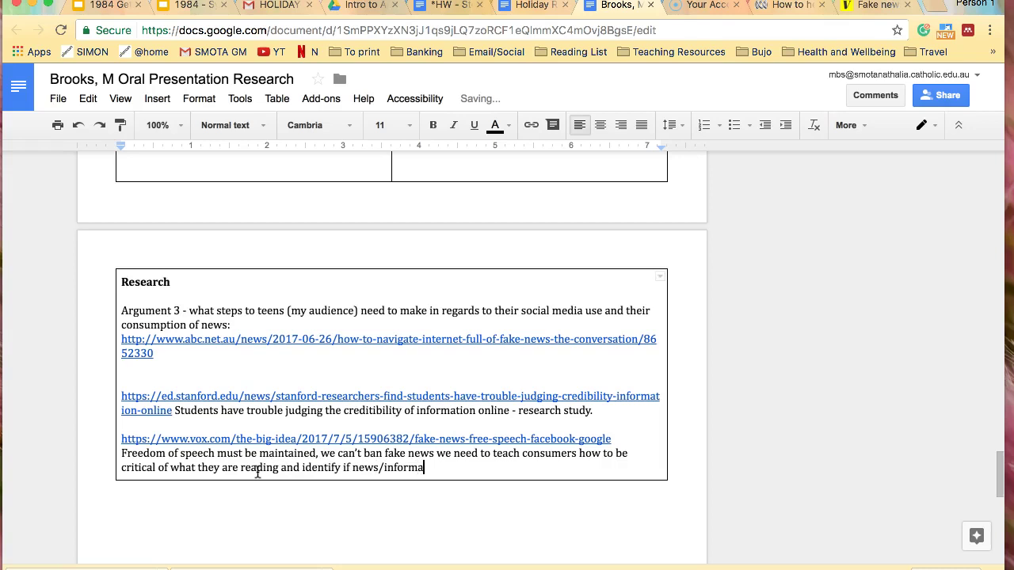
type("tion is reliable or not.")
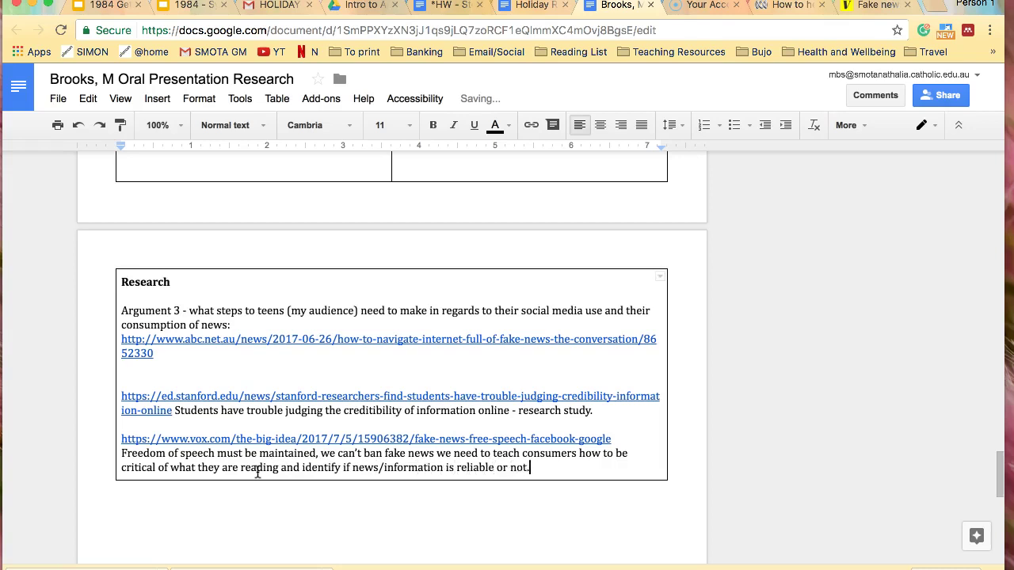
scroll(286, 343, "up", 12)
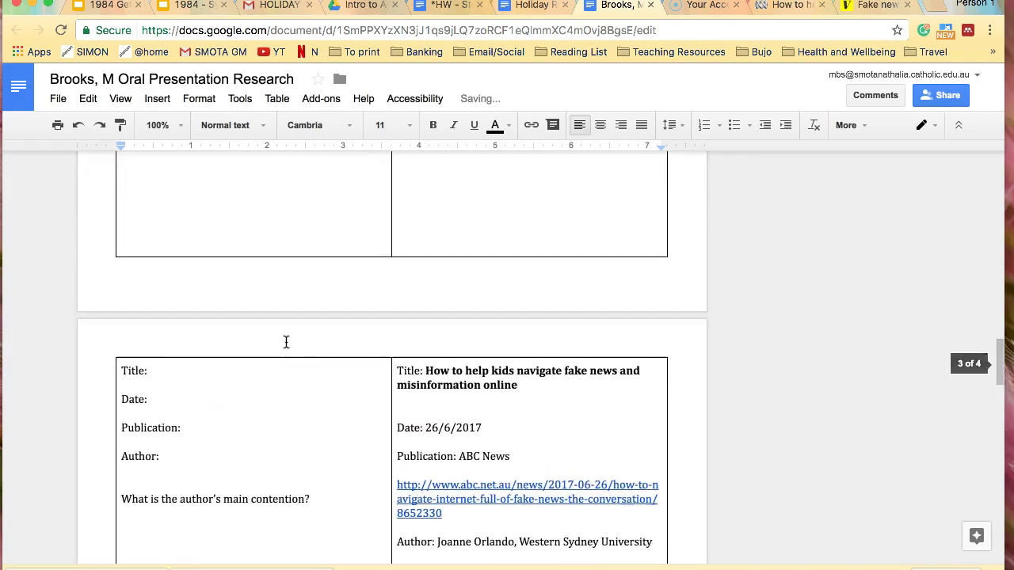
Enter 'Vox' after Publication: in the left column with the Vox link beneath
left_click(196, 425)
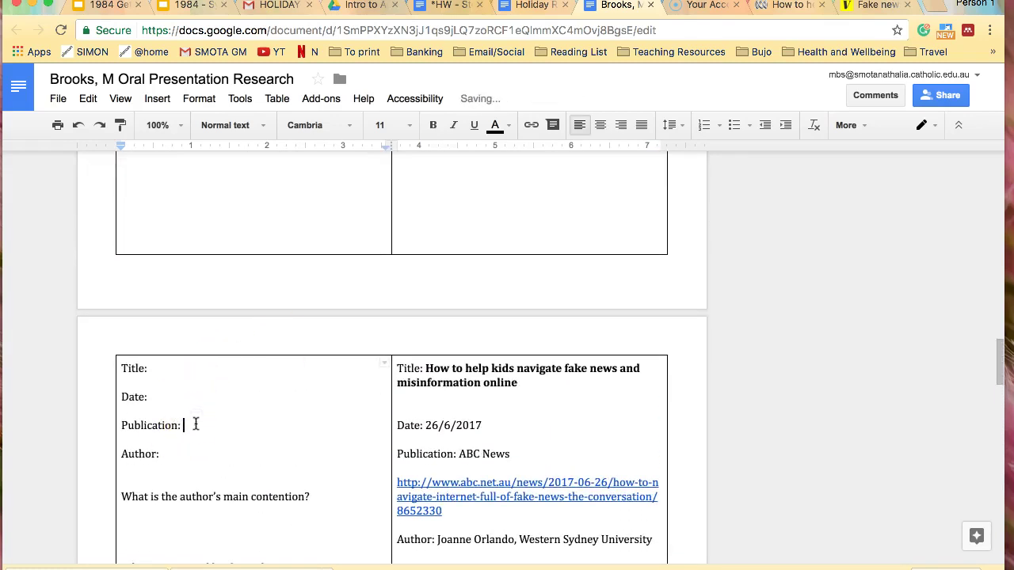
type("Vox")
key("Return")
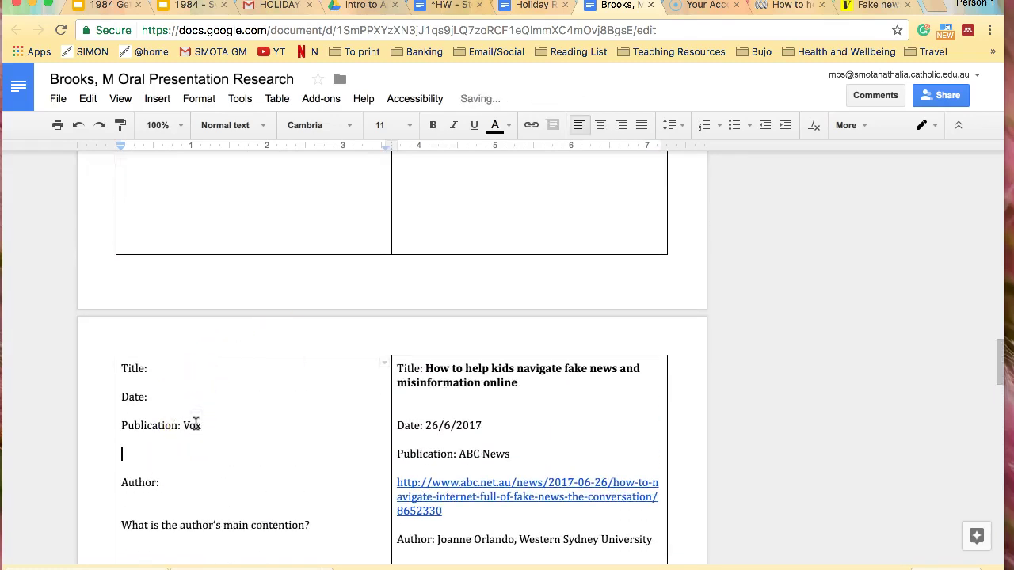
type("https://www.vox.com/the-big-idea/2017/7/5/15906382/fake-news-free-speech-facebook-google")
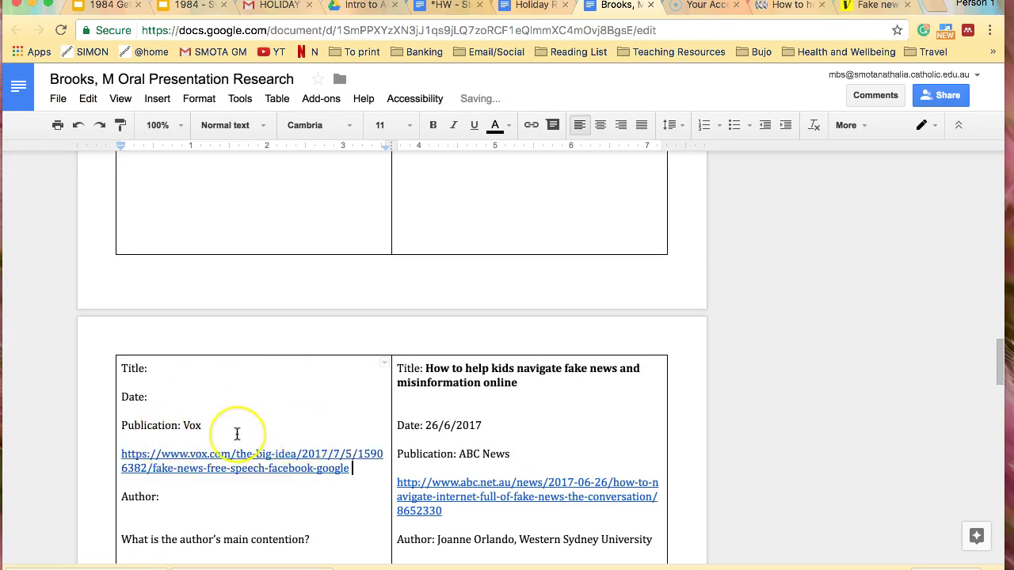
Move the insertion point after 'Title:' in the left column and review the table
scroll(237, 434, "down", 10)
scroll(237, 434, "down", 3)
scroll(237, 434, "up", 8)
scroll(237, 435, "up", 4)
left_click(183, 317)
scroll(206, 354, "down", 5)
scroll(205, 354, "up", 10)
scroll(205, 354, "down", 5)
scroll(206, 354, "down", 12)
scroll(205, 354, "up", 7)
scroll(205, 354, "down", 2)
scroll(205, 354, "down", 10)
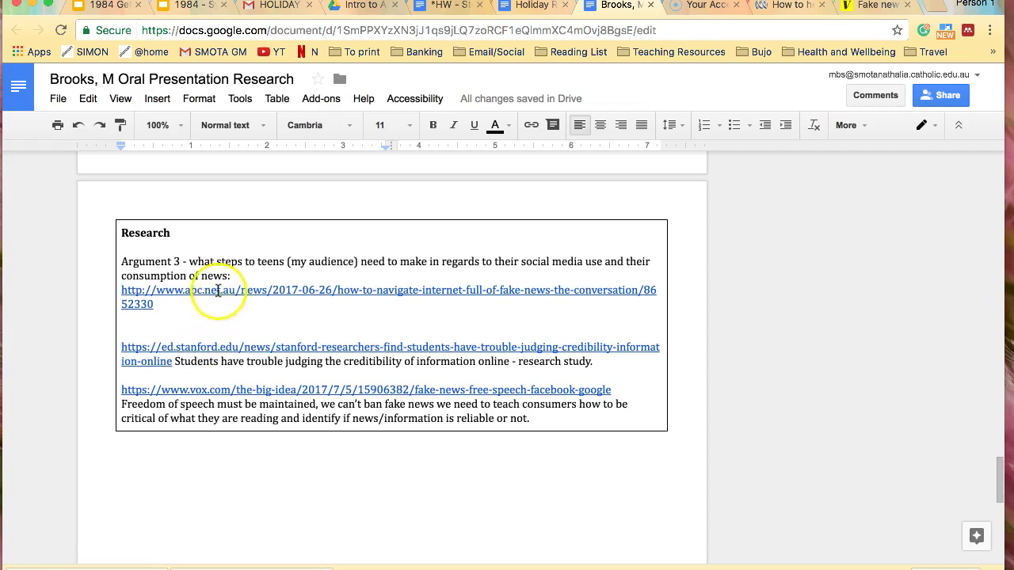
Add 'Argument - Engaging the reader' below the Research box with points 'emotion/relevant to them' and 'Imagine you were.'
left_click_drag(180, 262, 79, 248)
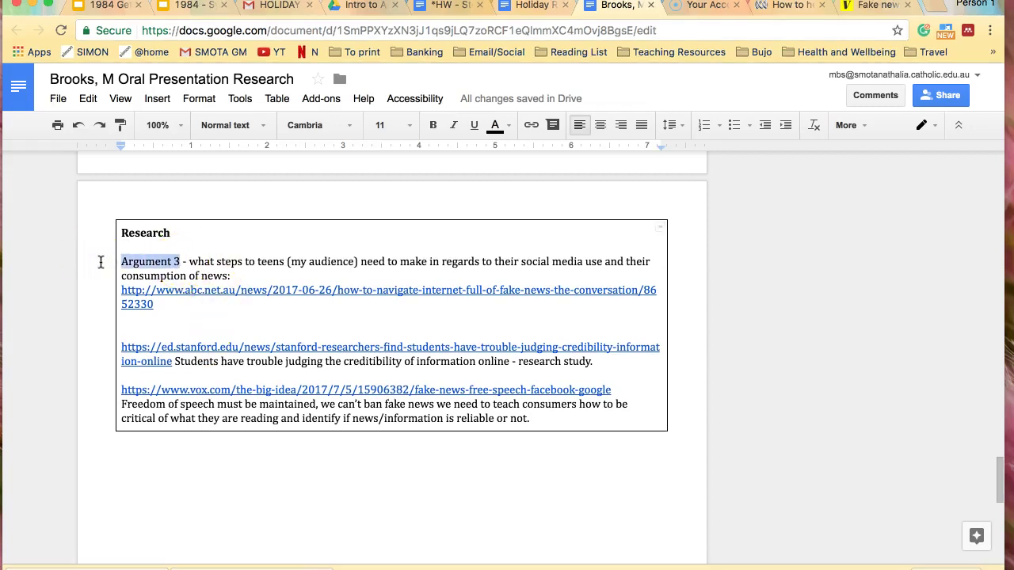
left_click(416, 471)
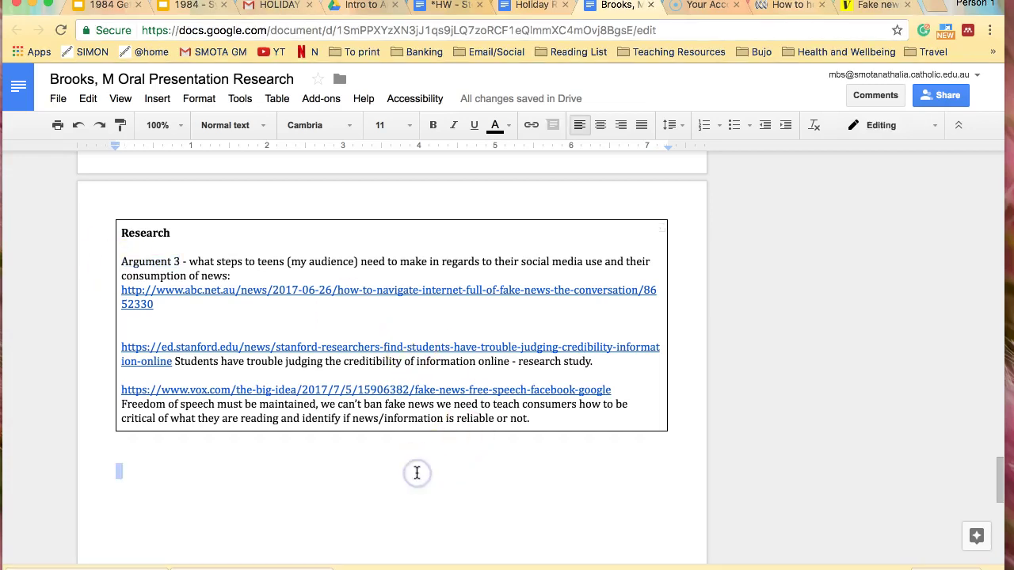
type("Argument")
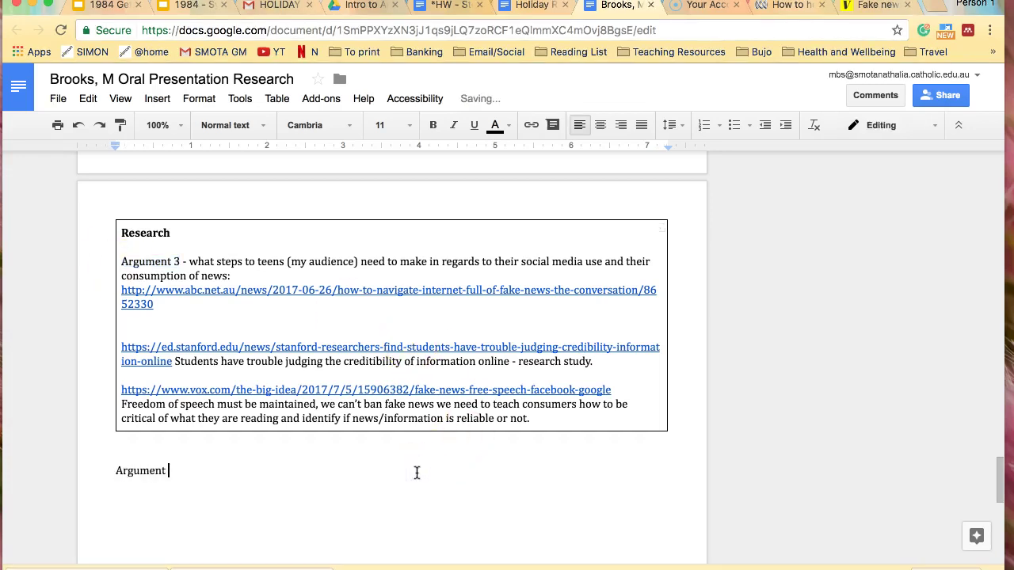
type(" - Engaging the reader")
key("Return")
type("- empoti")
key("BackSpace")
type("otion")
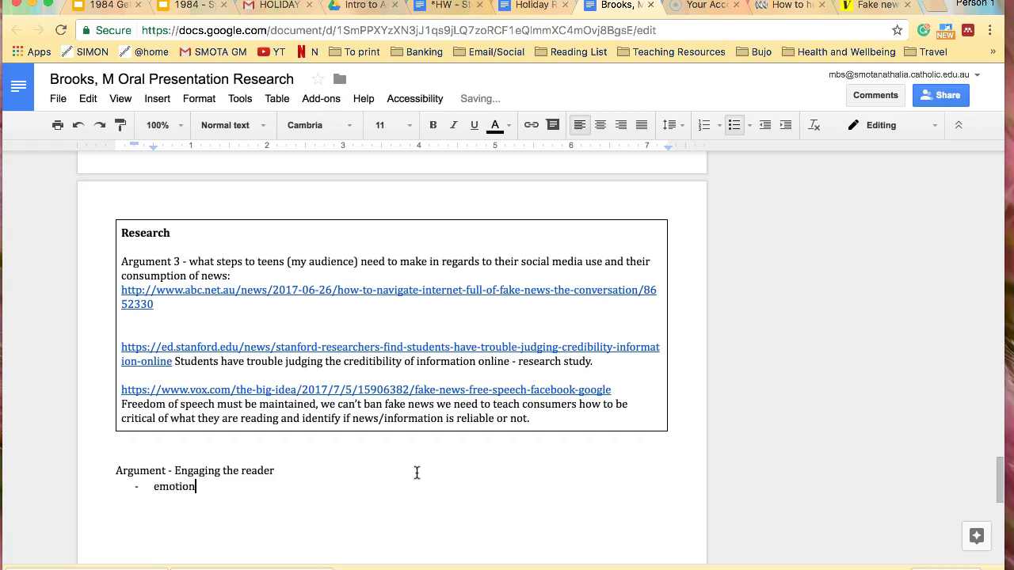
type("/relevant to themn")
key("Return")
type("Imagi")
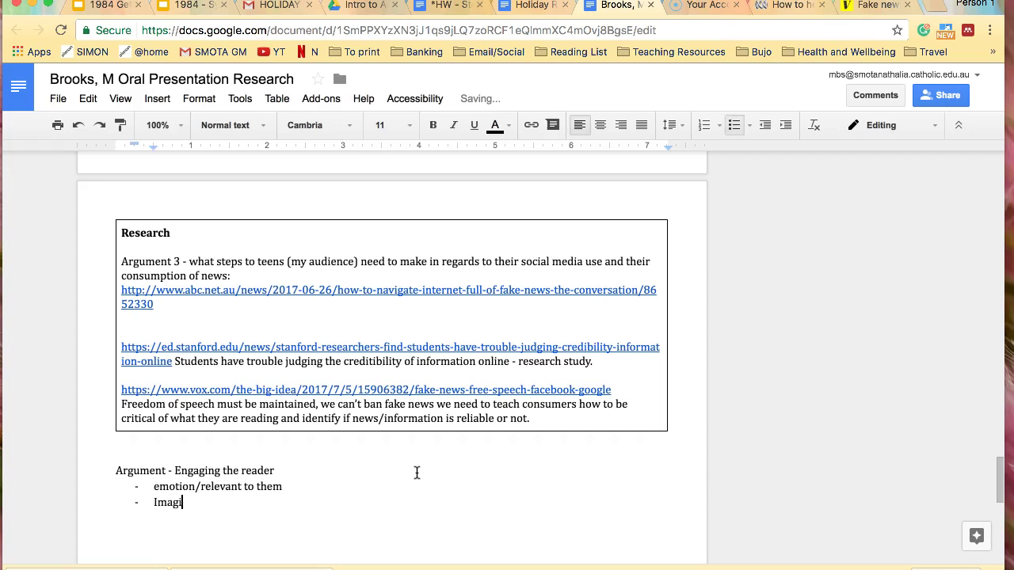
type("ne you were.")
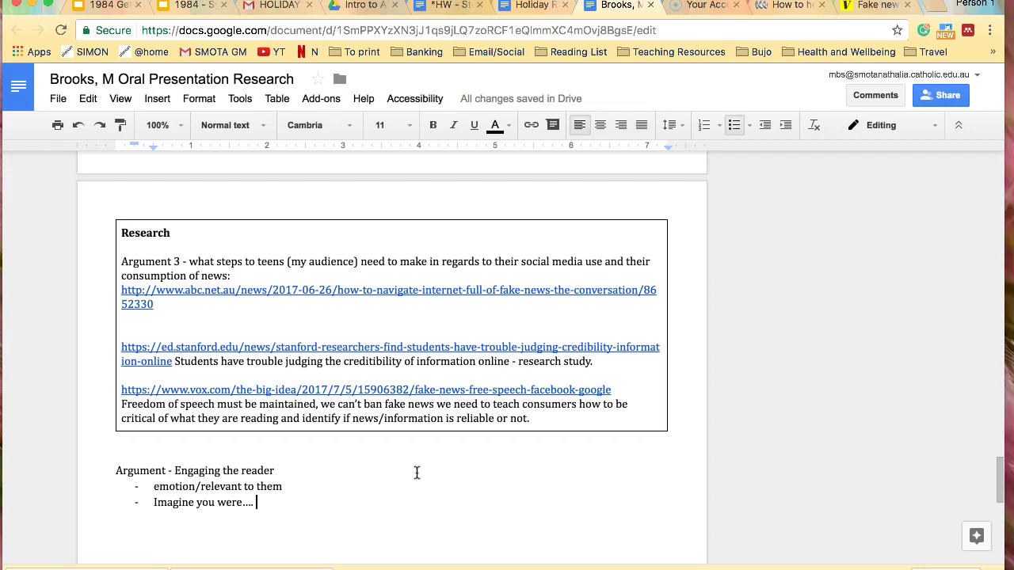
Add the 'Argument 2 - consolidate' heading with points statistics, expert opinion and studies etc
key("Return")
key("Return")
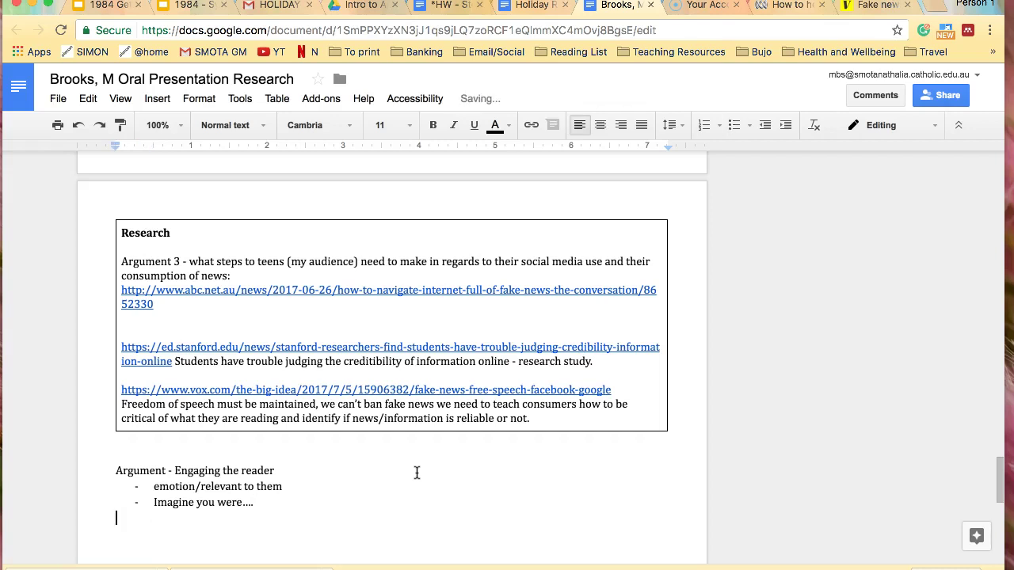
type("Argument 2 - consolidated")
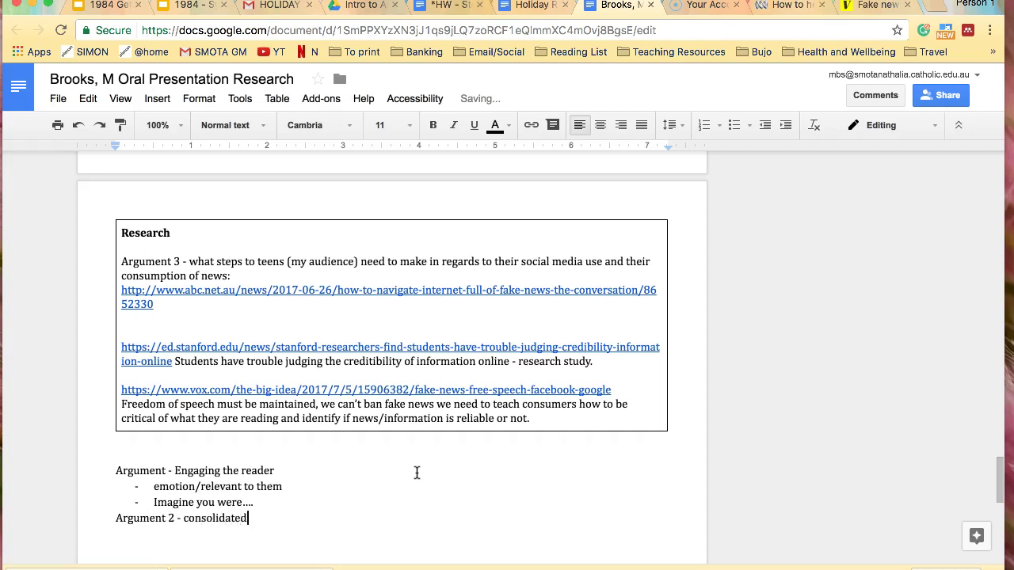
key("BackSpace")
key("Return")
type("- statistics")
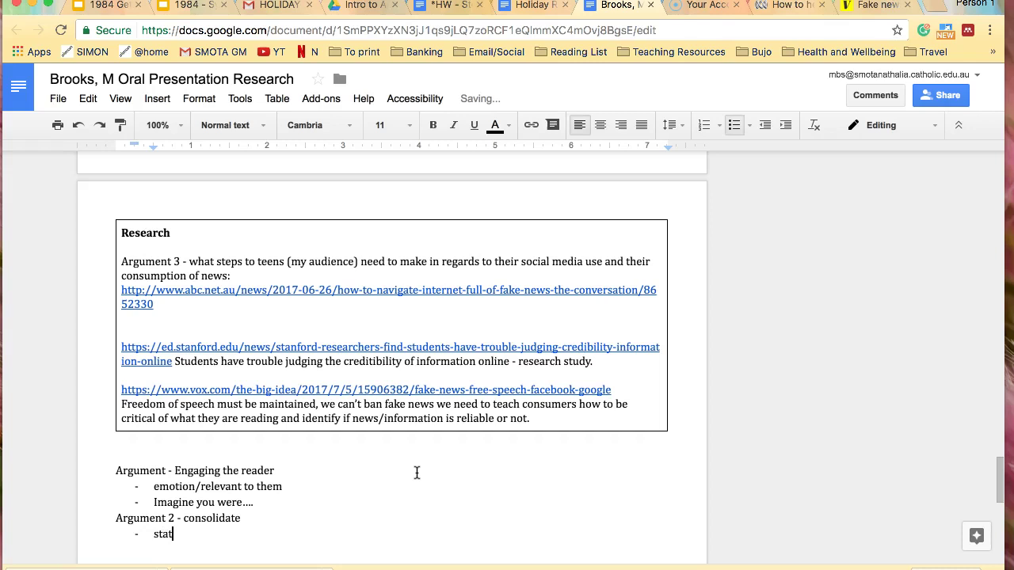
key("Return")
type("expert opinion")
key("Return")
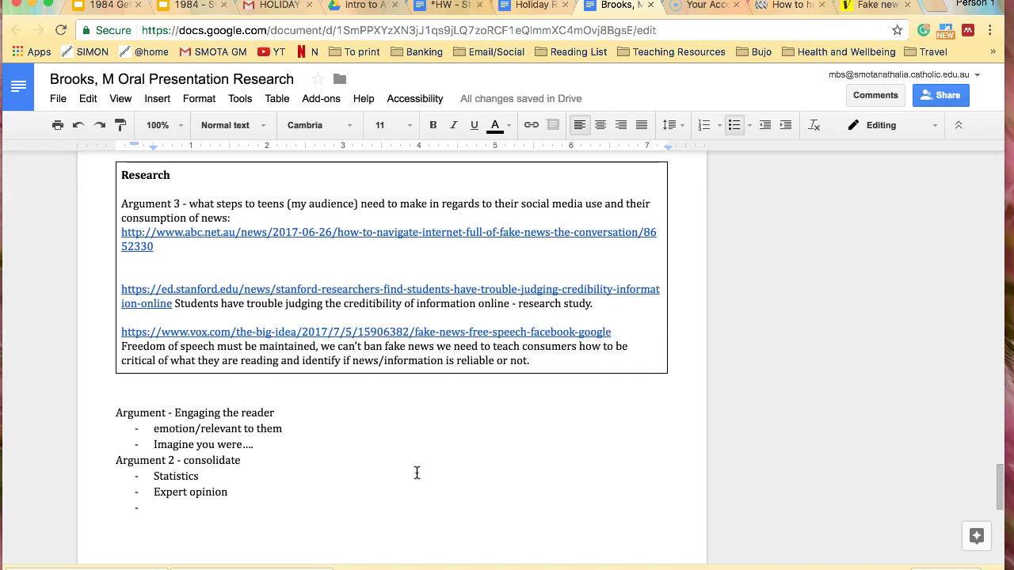
type("stu")
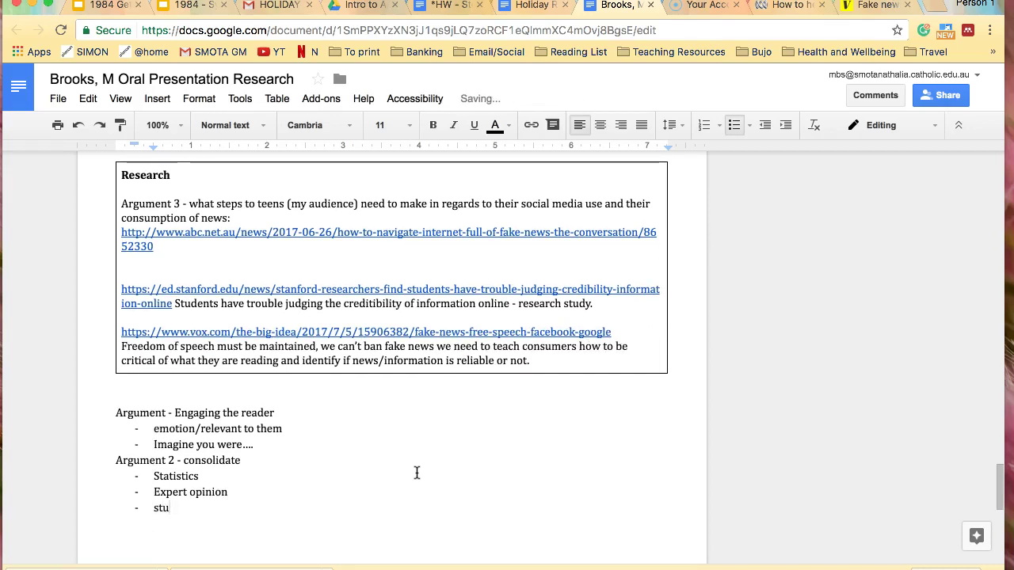
type("idies etc.")
Insert a blank line above Argument 2 and number the first heading 'Argument 1'
left_click(116, 465)
key("Return")
left_click(166, 413)
type("1")
Add points 'Defining key terms - fake news, critical consumer, social media.' and 'Laying out the problem for the audience.'
left_click(256, 444)
key("Return")
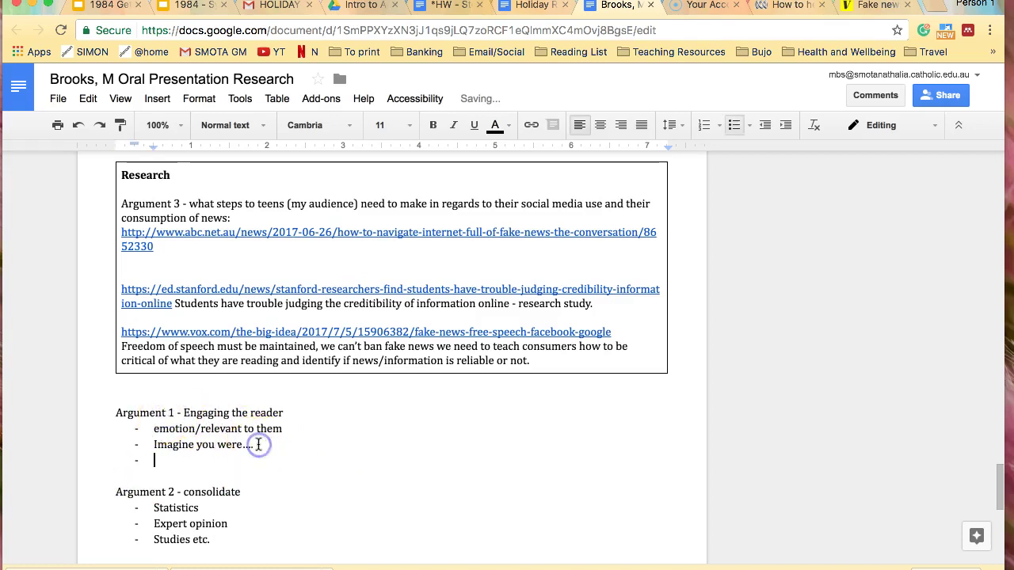
type("Defining k")
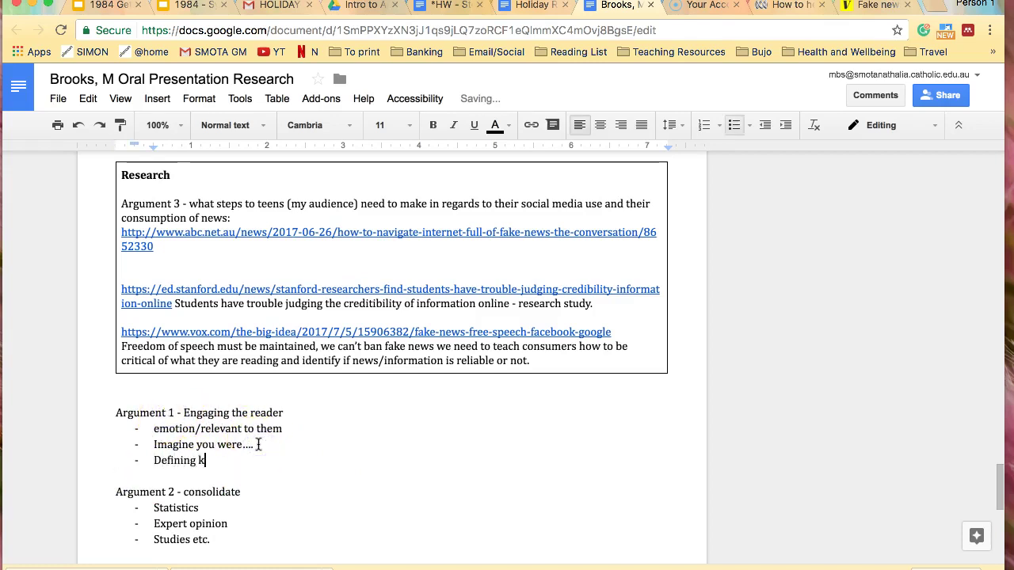
type("ey terms - fake news, critical cons")
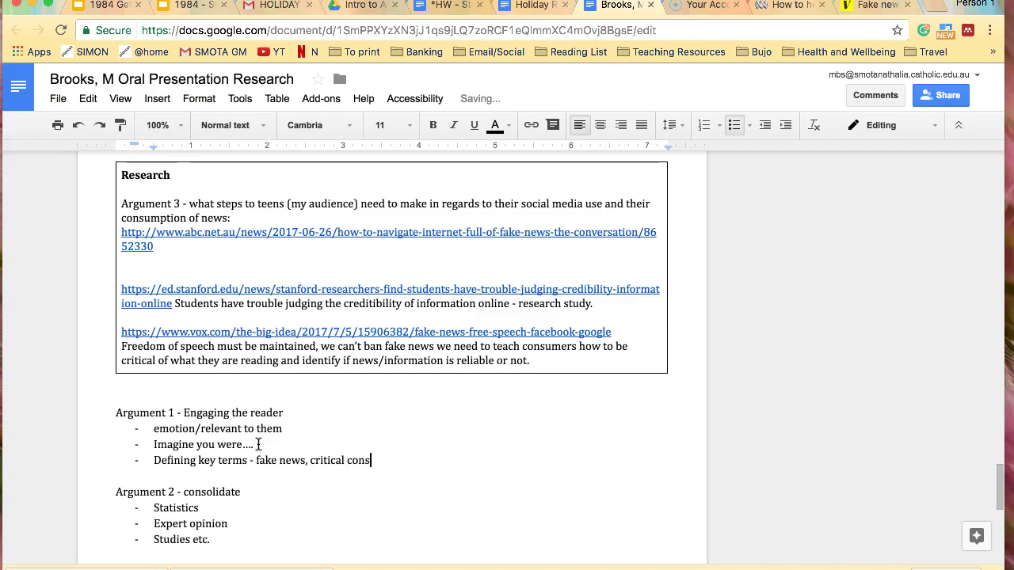
type("umer, social media.")
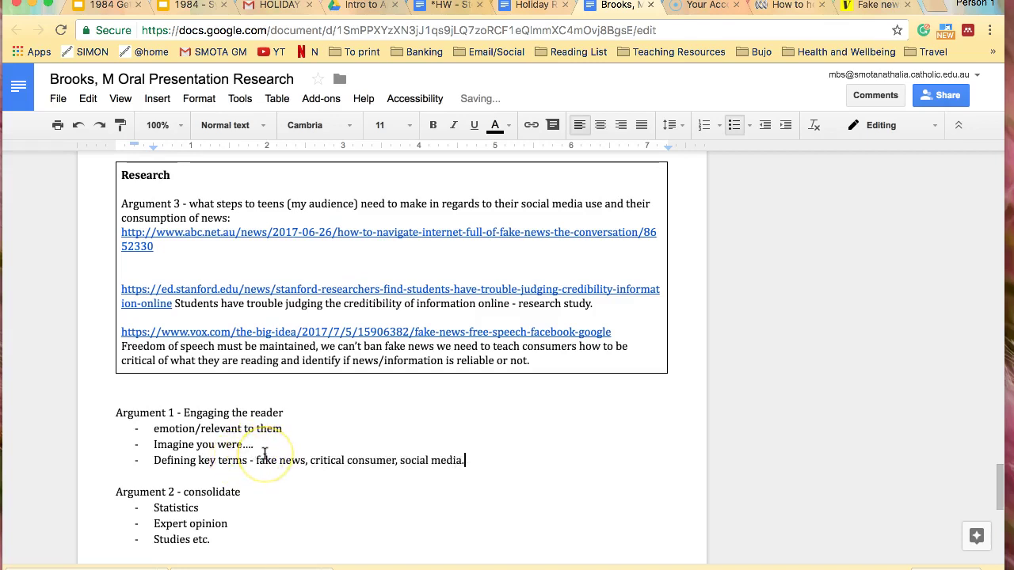
key("Return")
type("Laying out t")
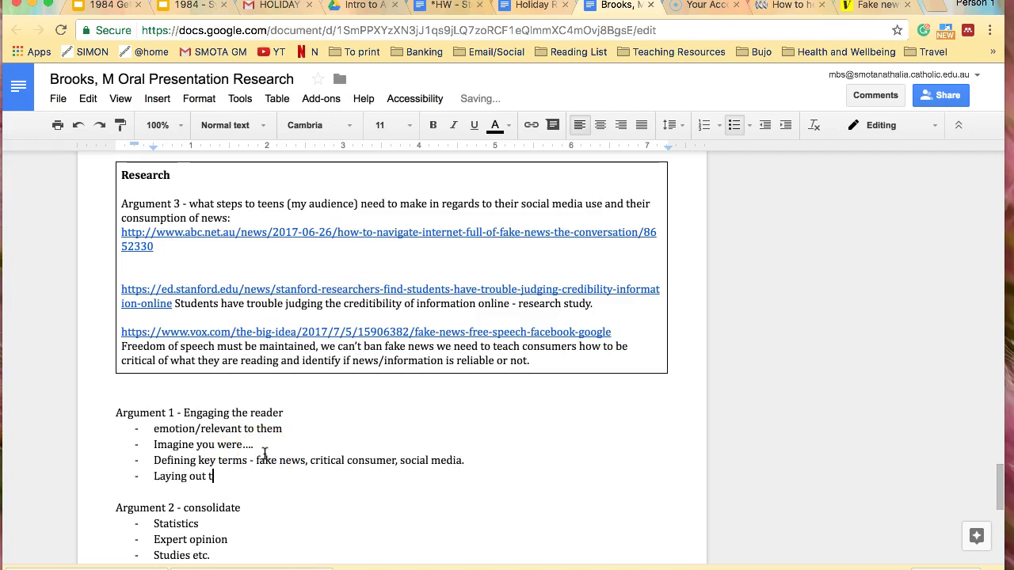
type("he problem for the audience.")
Start a new line below 'Studies etc.' under Argument 2
scroll(253, 460, "down", 1)
left_click(200, 525)
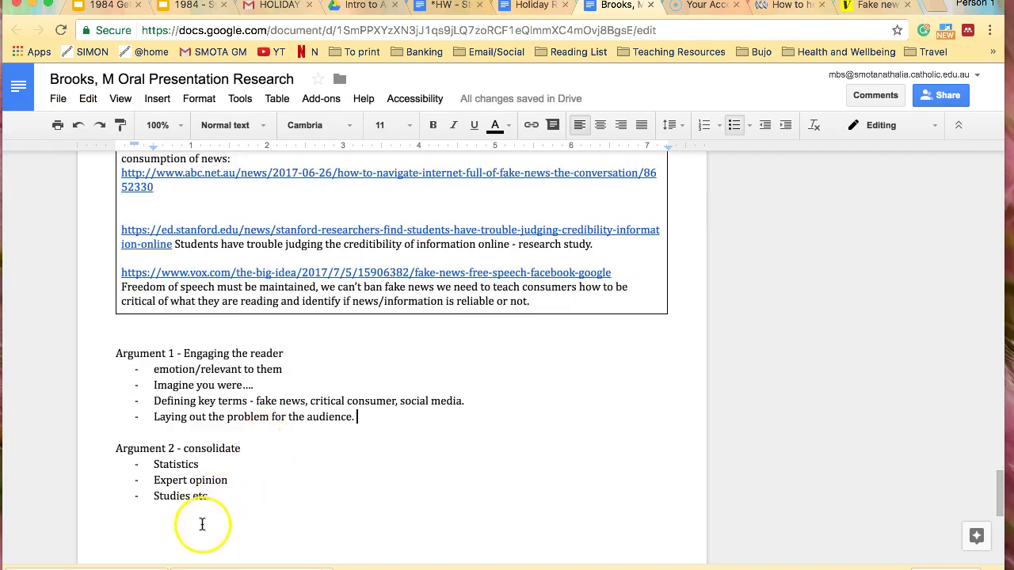
left_click(271, 509)
key("Return")
key("Return")
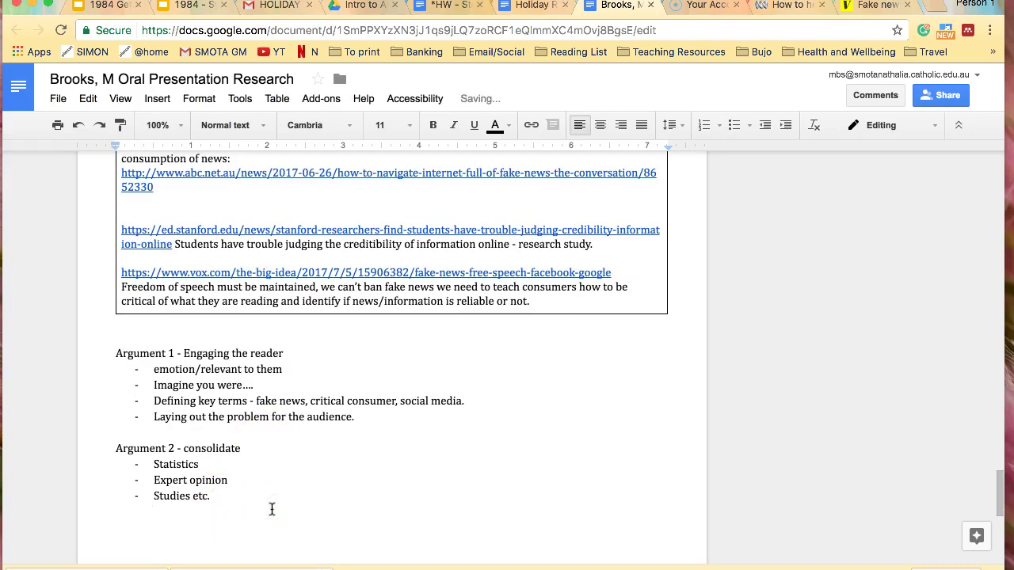
Add the 'Argument 3 - call to action' heading and begin its first dash point with 'To a'
type("Argumenr")
type("3 - call to action")
key("Return")
type("-")
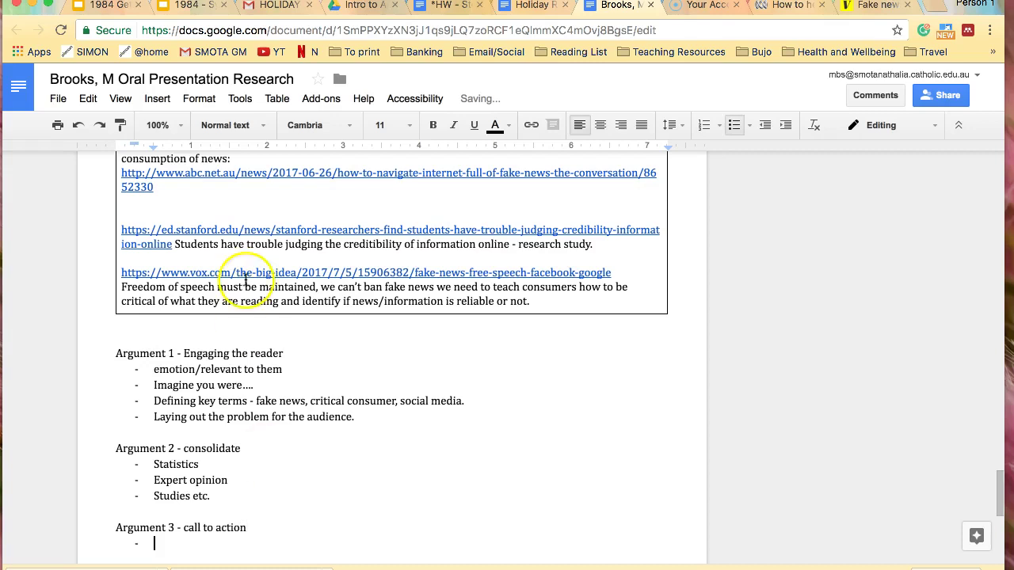
scroll(238, 285, "up", 2)
scroll(261, 402, "down", 4)
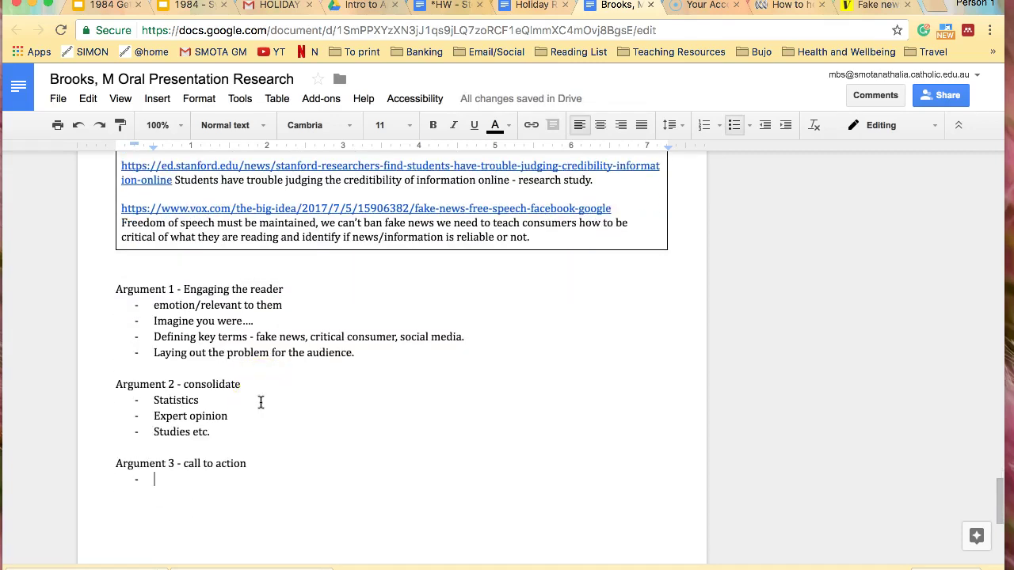
type("To a")
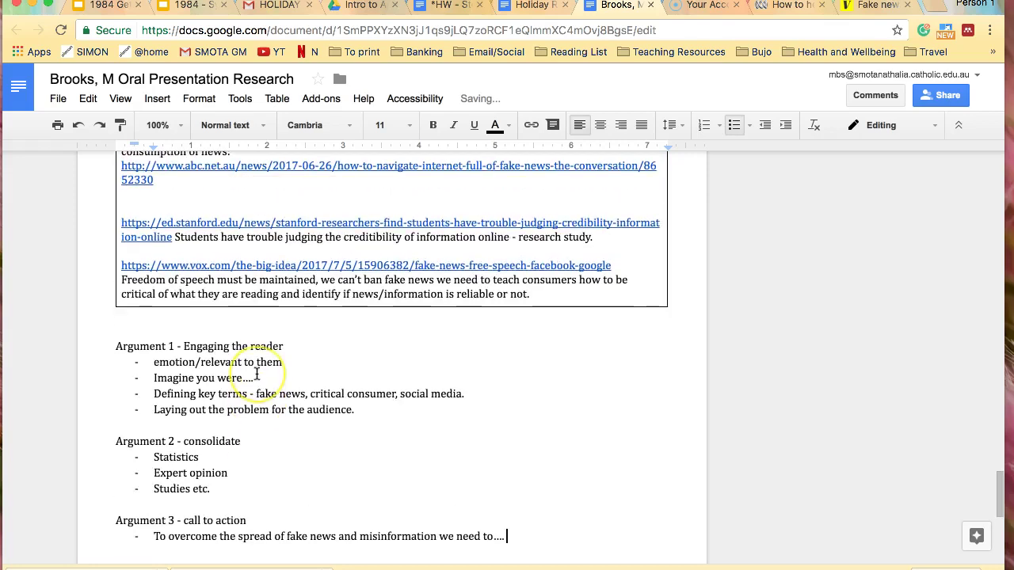
Scroll up to the top of the research doc and back down to the empty 'Four (4) articles' table
scroll(258, 373, "up", 3)
scroll(258, 373, "up", 20)
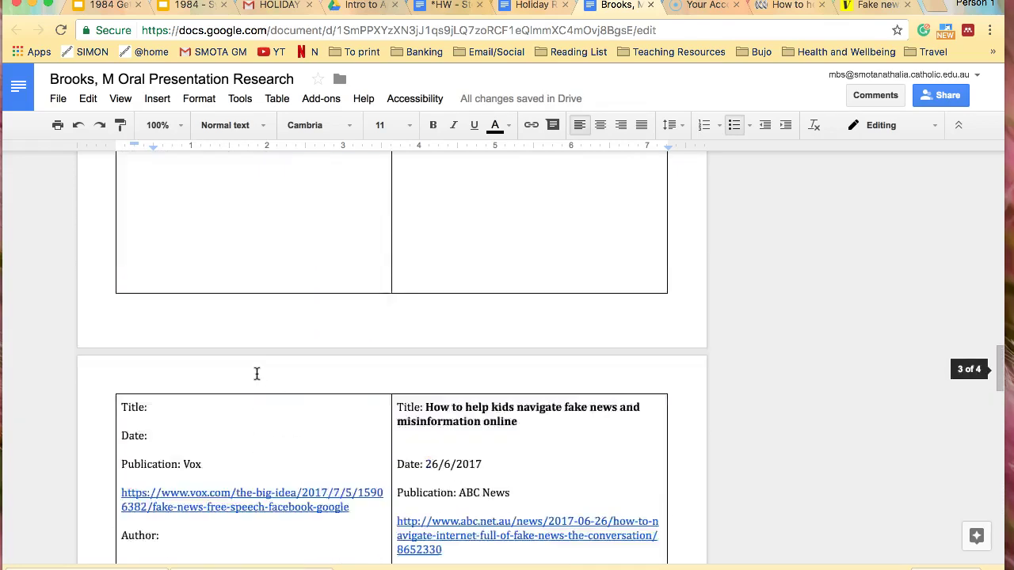
scroll(257, 374, "up", 5)
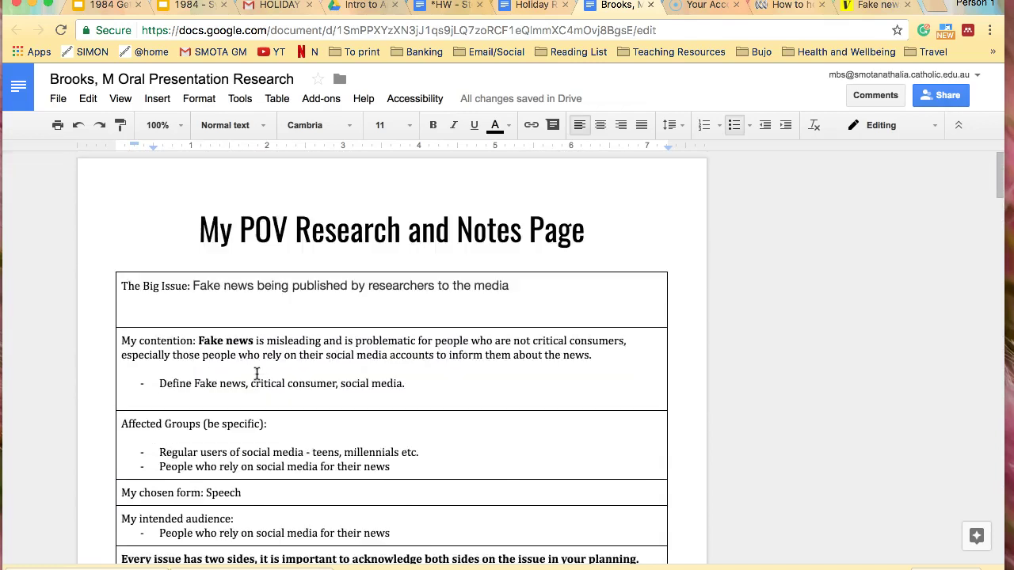
scroll(257, 374, "down", 10)
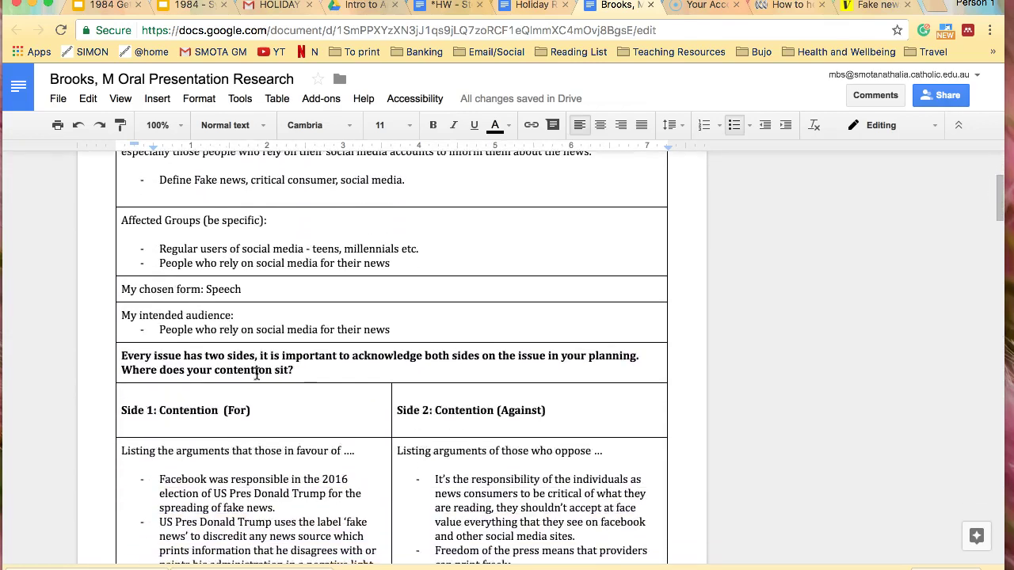
scroll(257, 374, "down", 1)
scroll(257, 374, "down", 1)
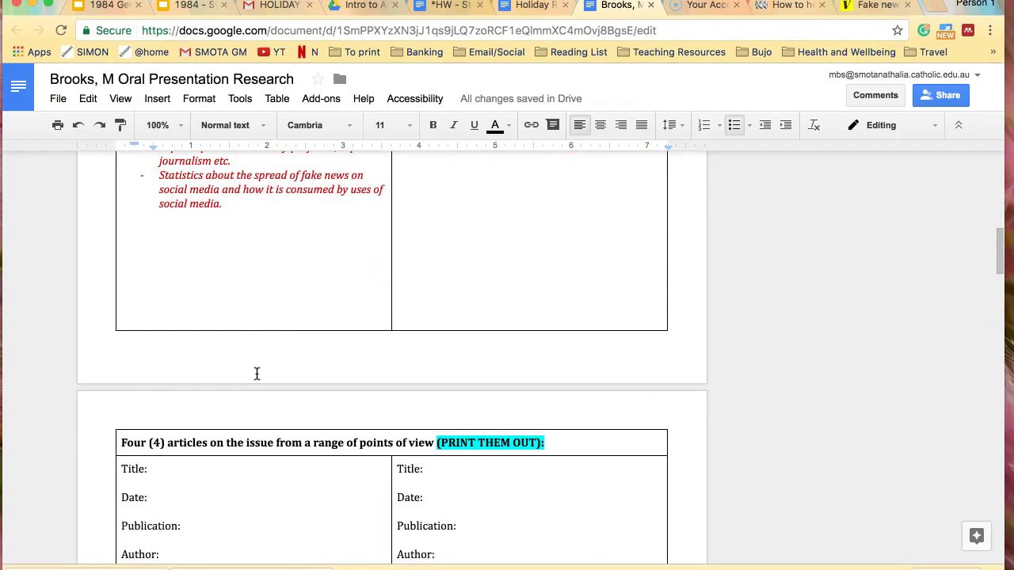
scroll(256, 374, "down", 3)
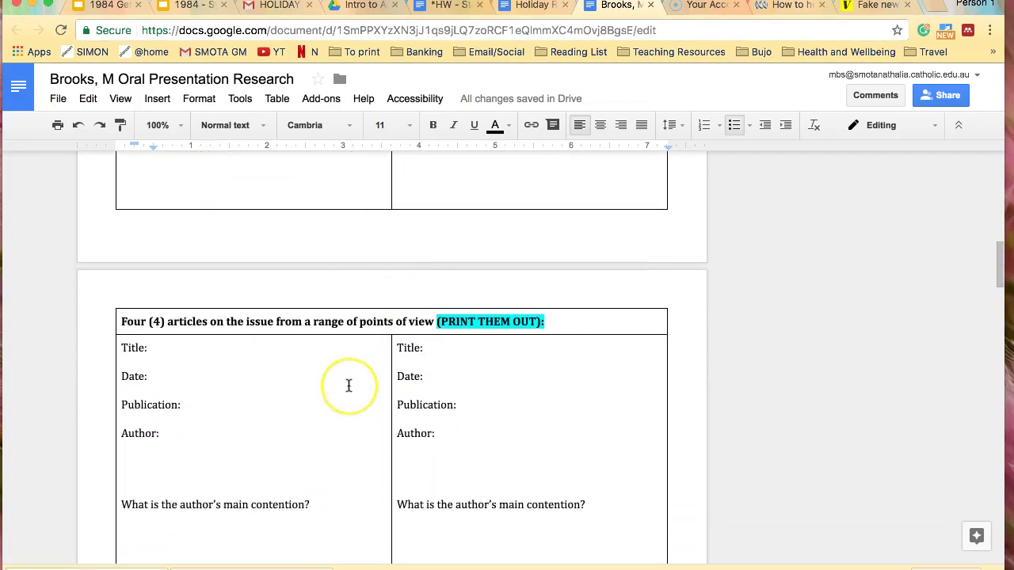
scroll(348, 386, "down", 2)
scroll(349, 386, "down", 15)
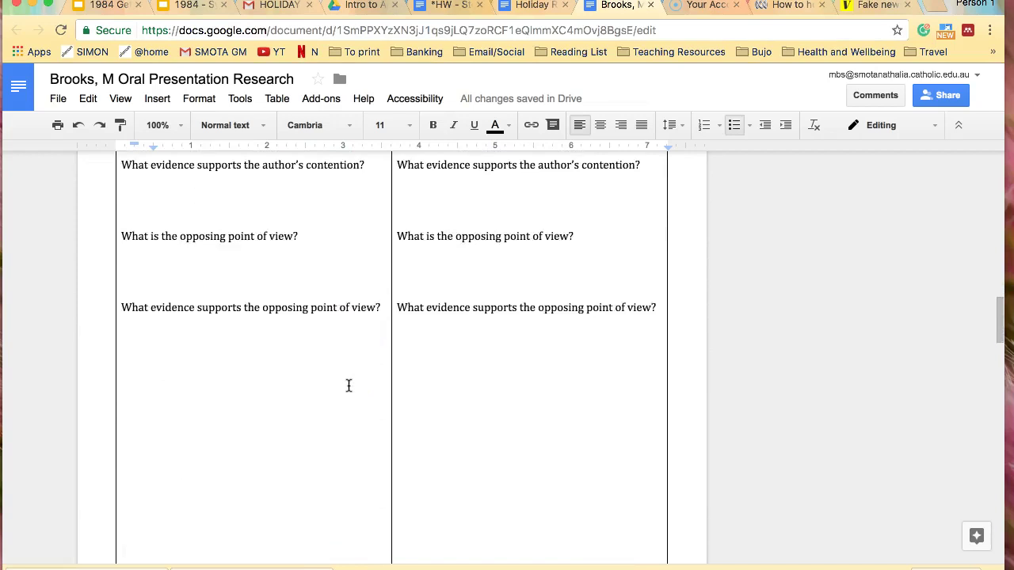
scroll(349, 385, "down", 1)
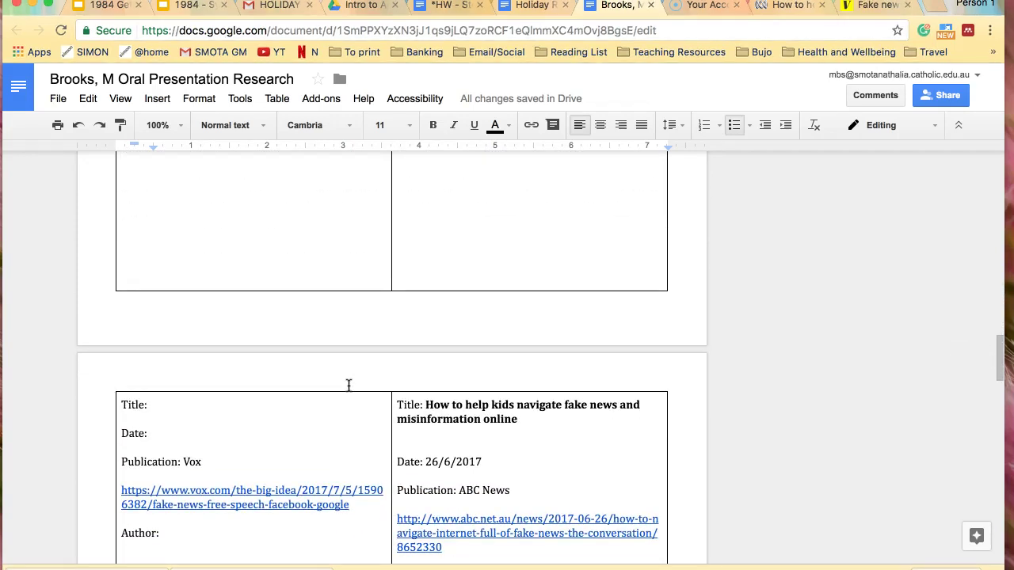
scroll(348, 386, "up", 10)
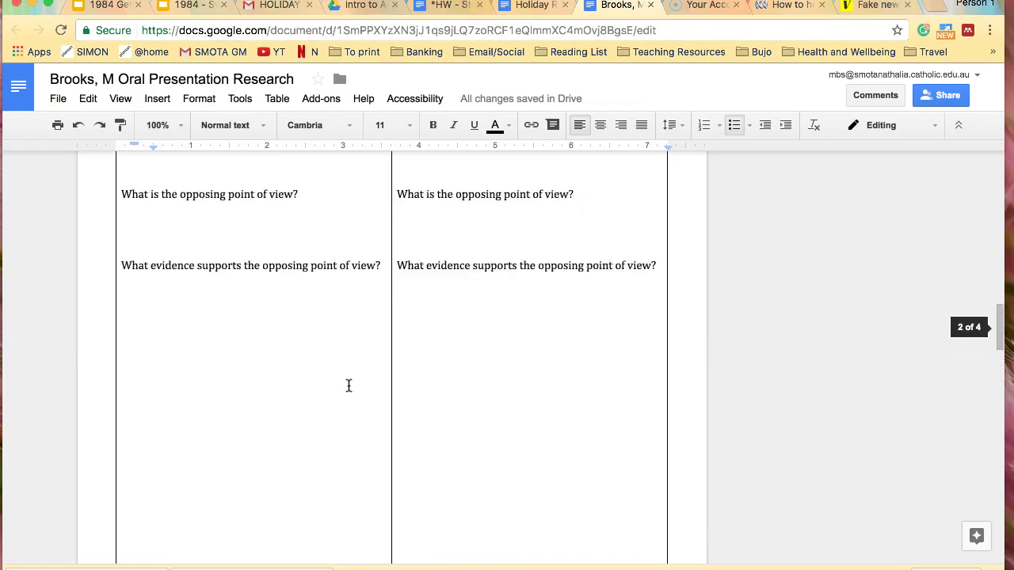
scroll(348, 386, "up", 2)
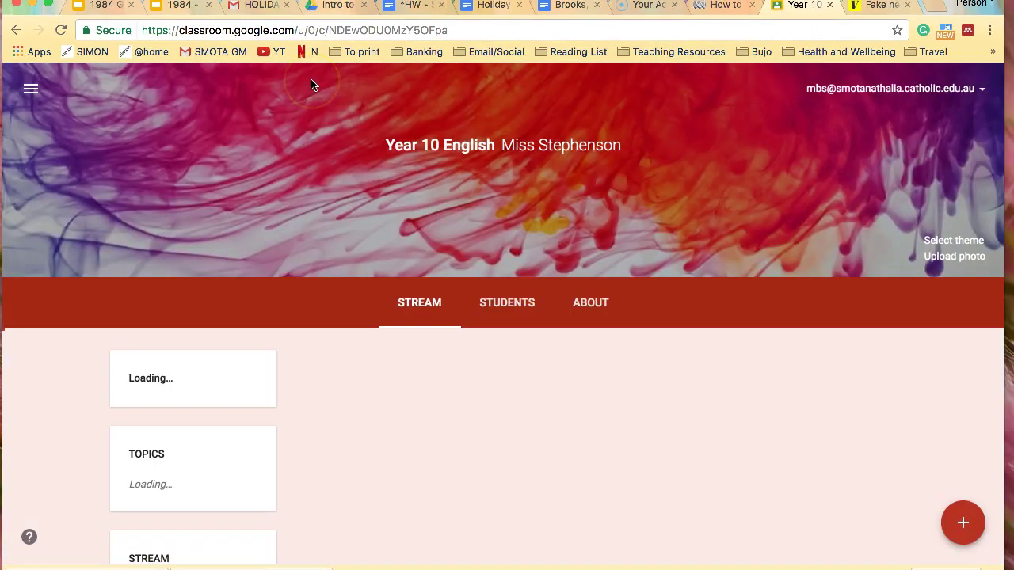
Select the fifteen study-card terms, repetition through tone, in the Year 10 English stream post
scroll(504, 256, "down", 4)
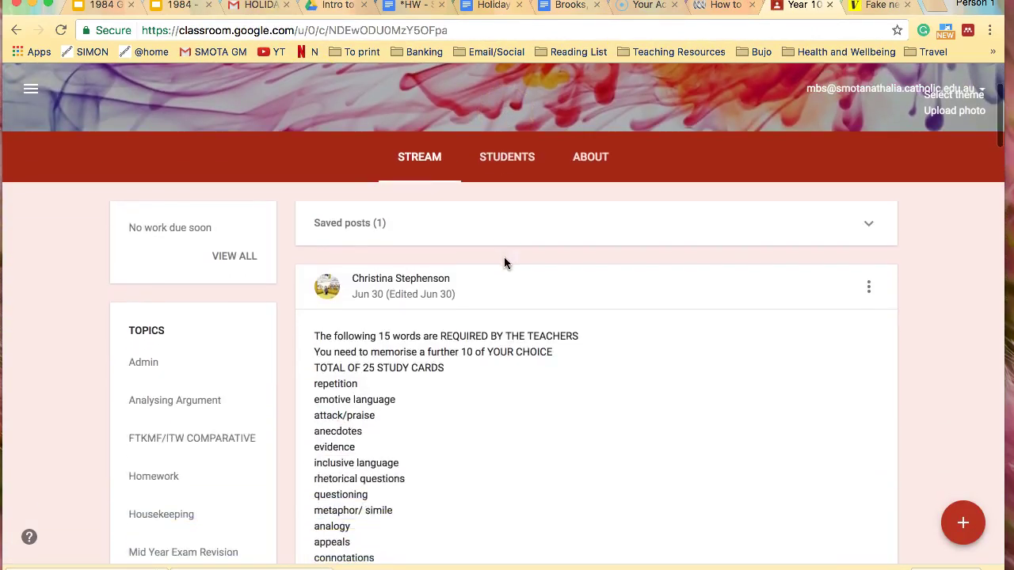
scroll(432, 380, "down", 8)
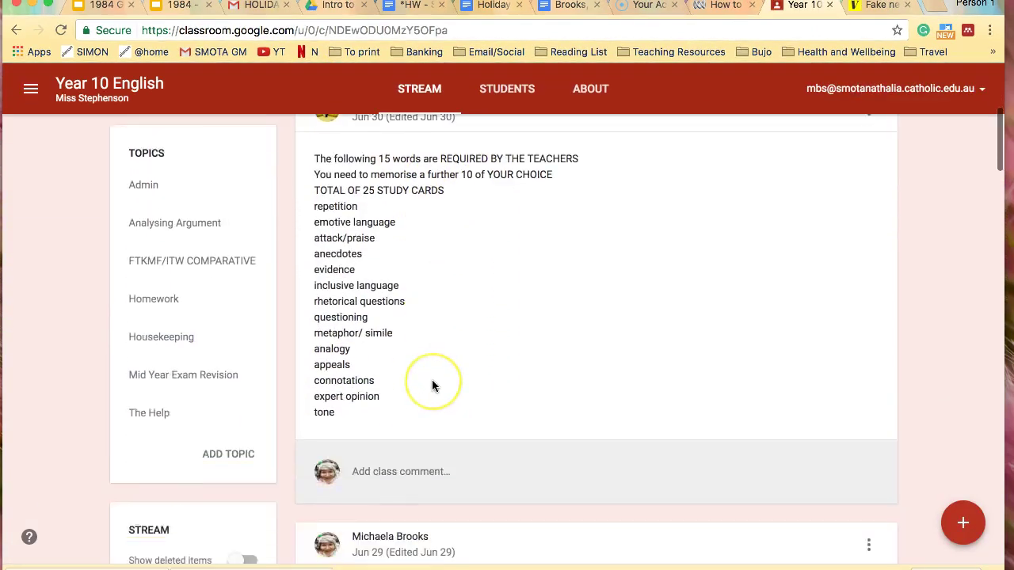
scroll(431, 386, "up", 5)
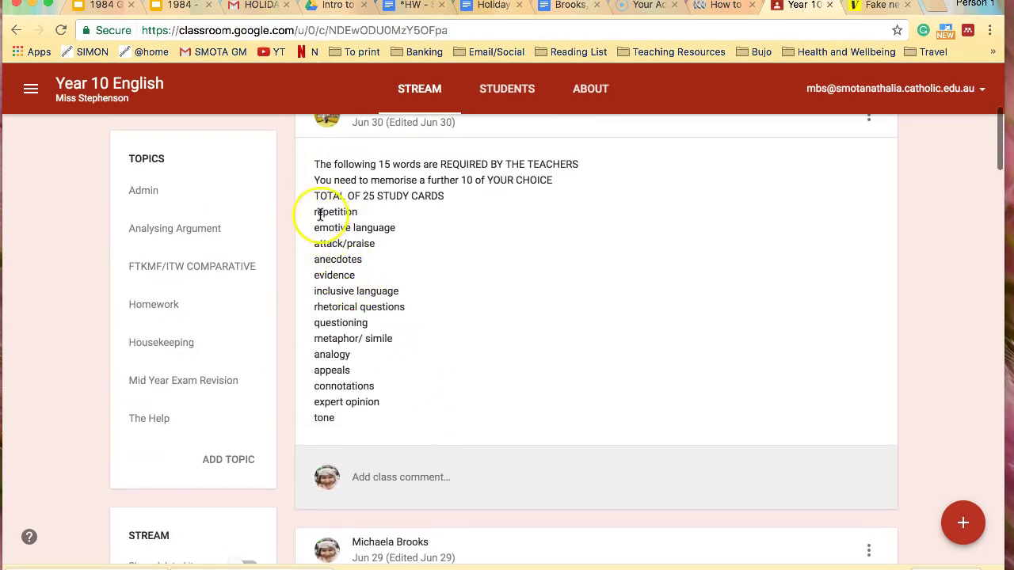
left_click_drag(305, 212, 348, 424)
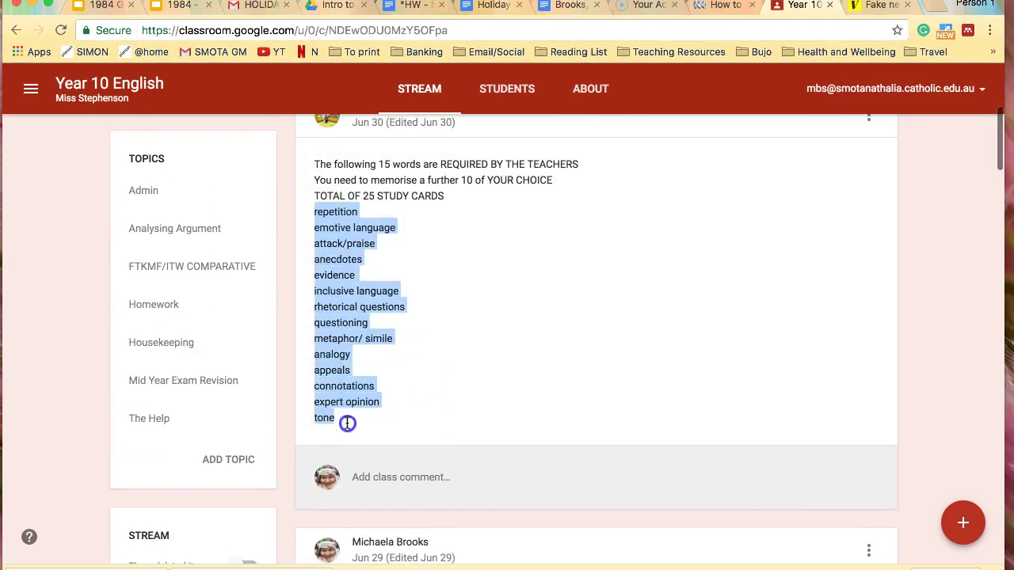
Bring up the teacher's example cue-card PDF preview in Gmail
left_click(257, 12)
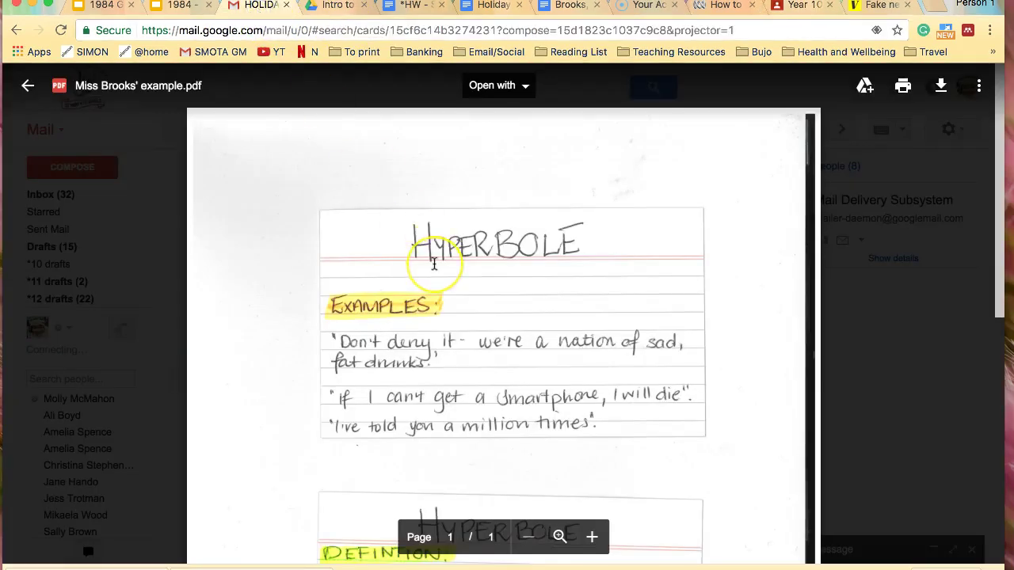
scroll(432, 266, "down", 5)
scroll(431, 273, "up", 3)
scroll(430, 272, "down", 3)
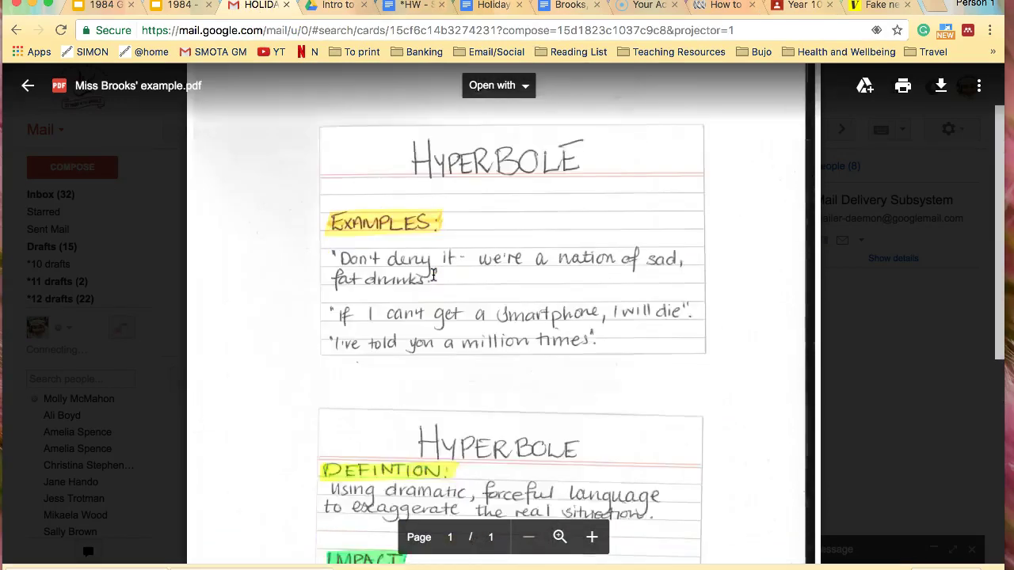
scroll(430, 419, "up", 1)
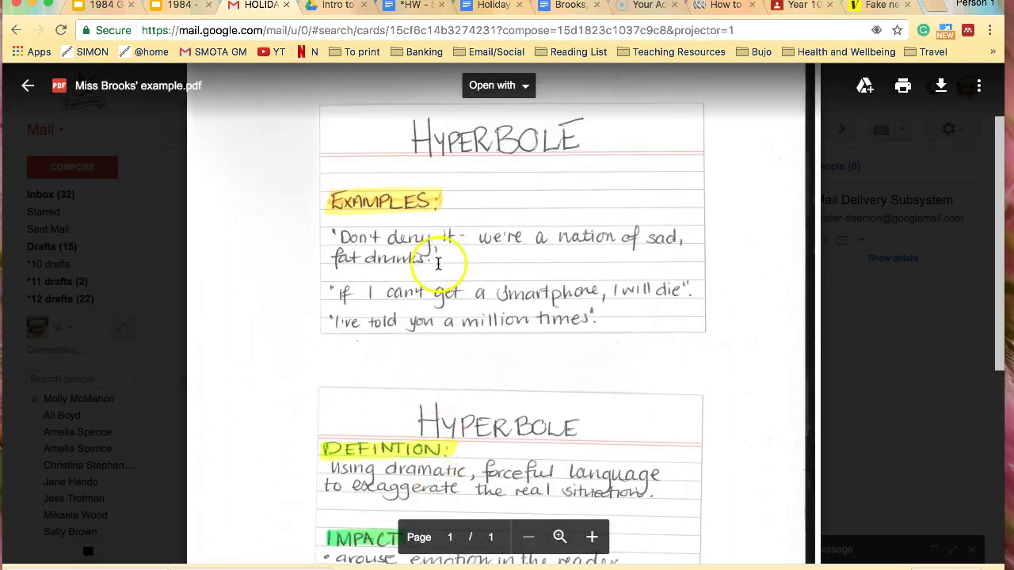
scroll(418, 380, "down", 4)
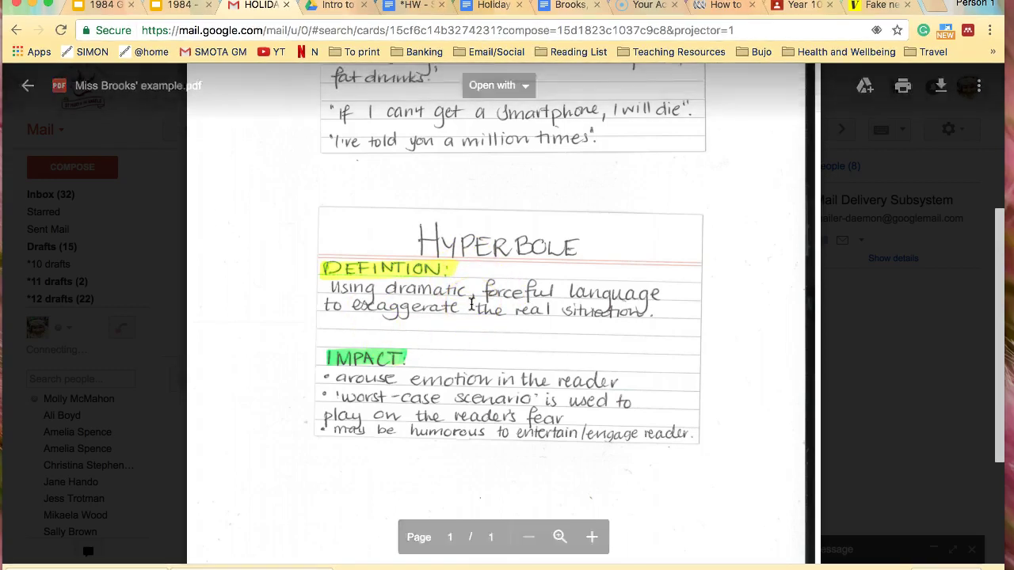
Look through the Hyperbole cards showing the definition, impact and example quotes
left_click(425, 389)
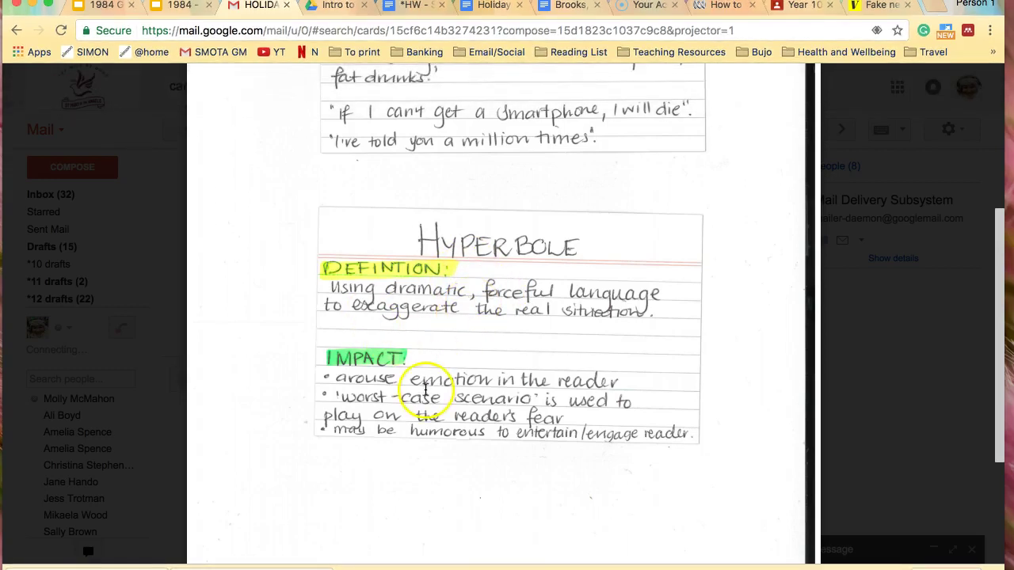
scroll(426, 389, "up", 3)
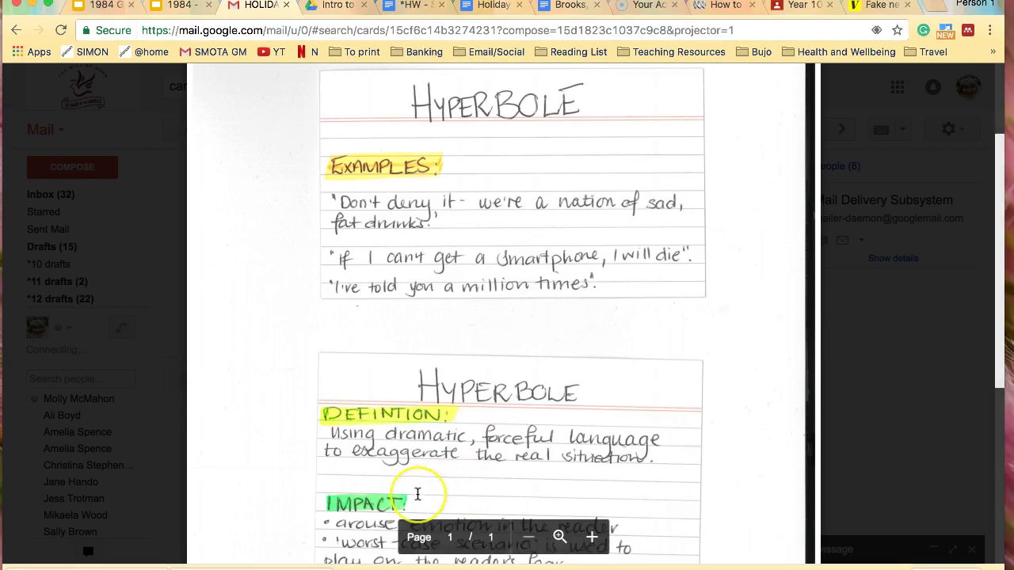
scroll(414, 494, "down", 1)
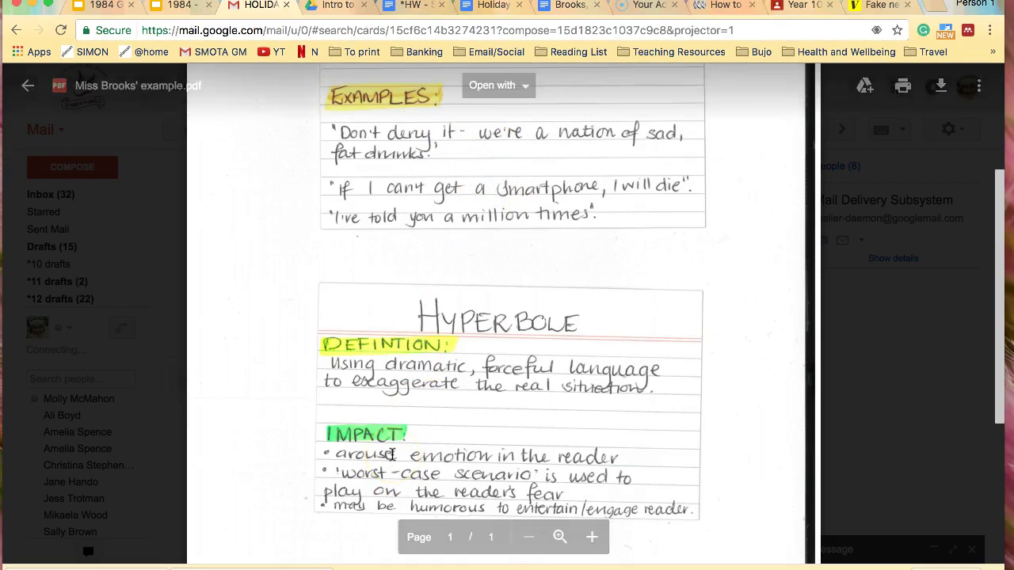
scroll(393, 454, "down", 1)
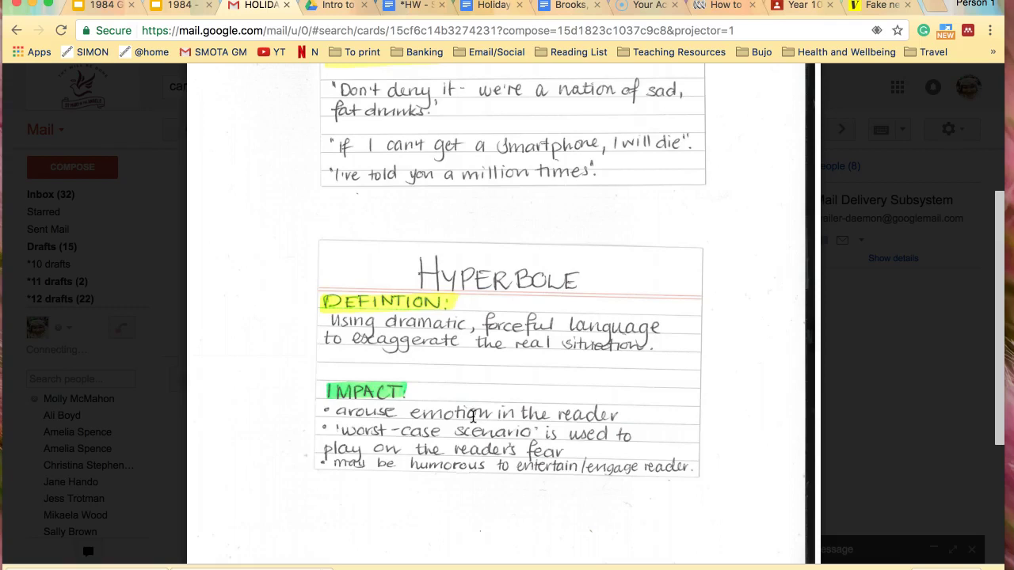
mouse_move(385, 181)
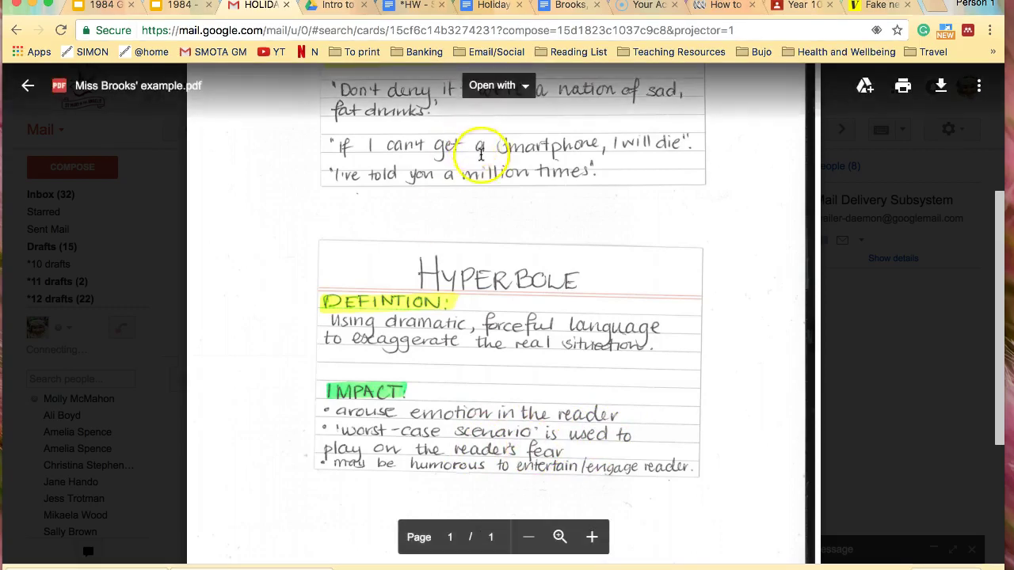
scroll(432, 129, "up", 1)
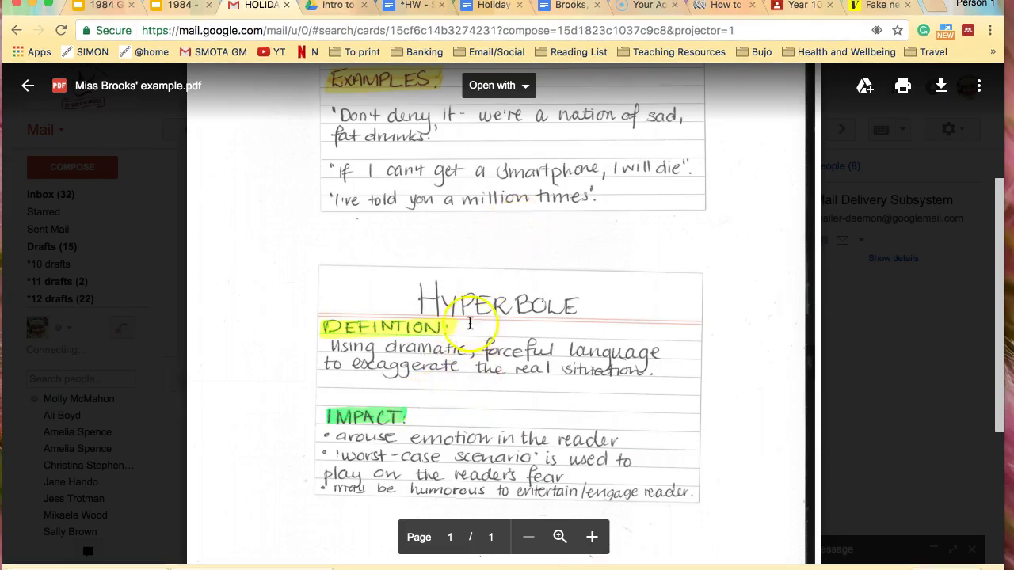
scroll(499, 266, "up", 3)
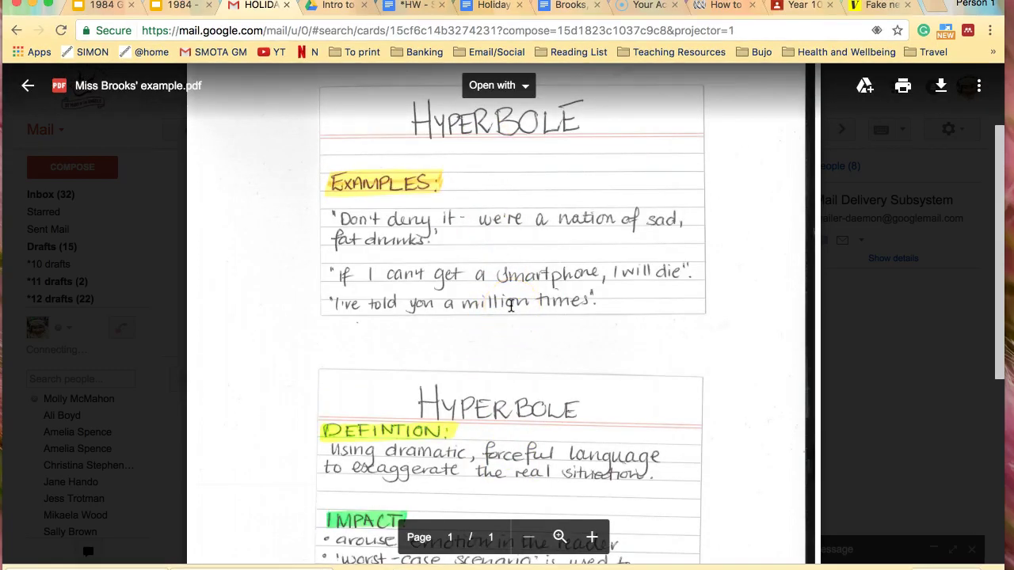
Open Analysing Argument Booklet.pdf in Drive and view its tone and persuasive-technique tables on pages 20–21
left_click(344, 8)
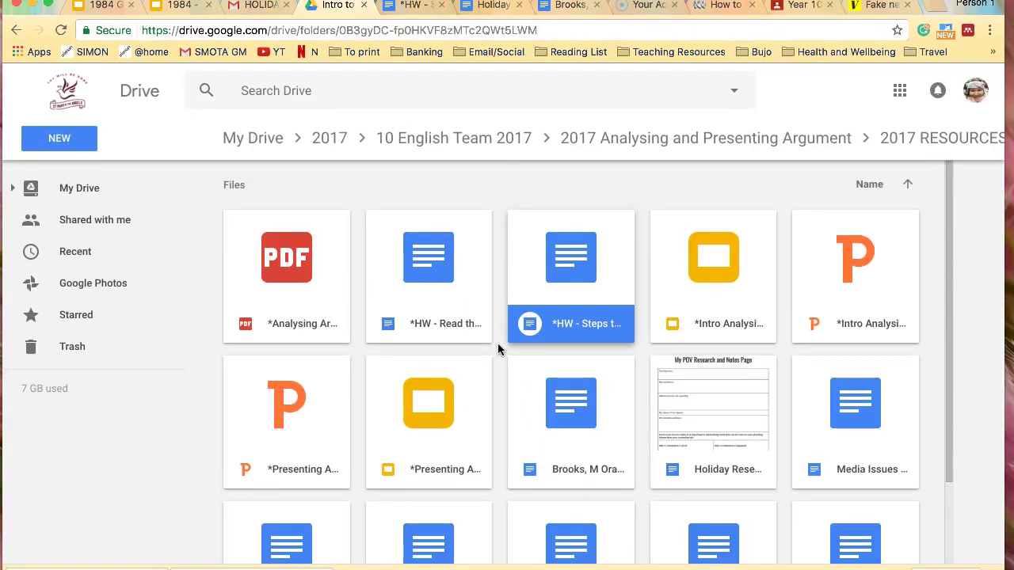
double_click(313, 301)
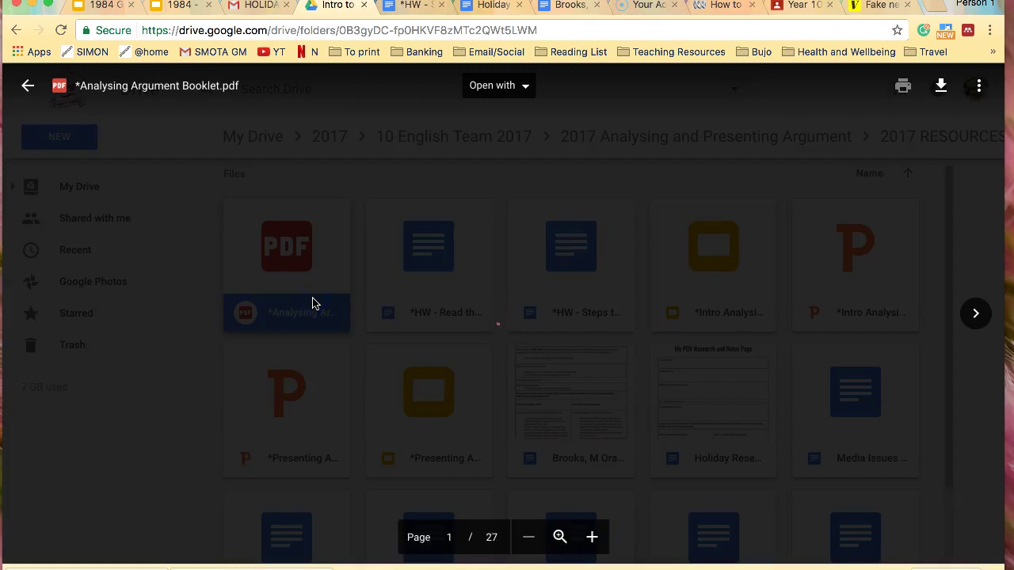
scroll(397, 388, "down", 10)
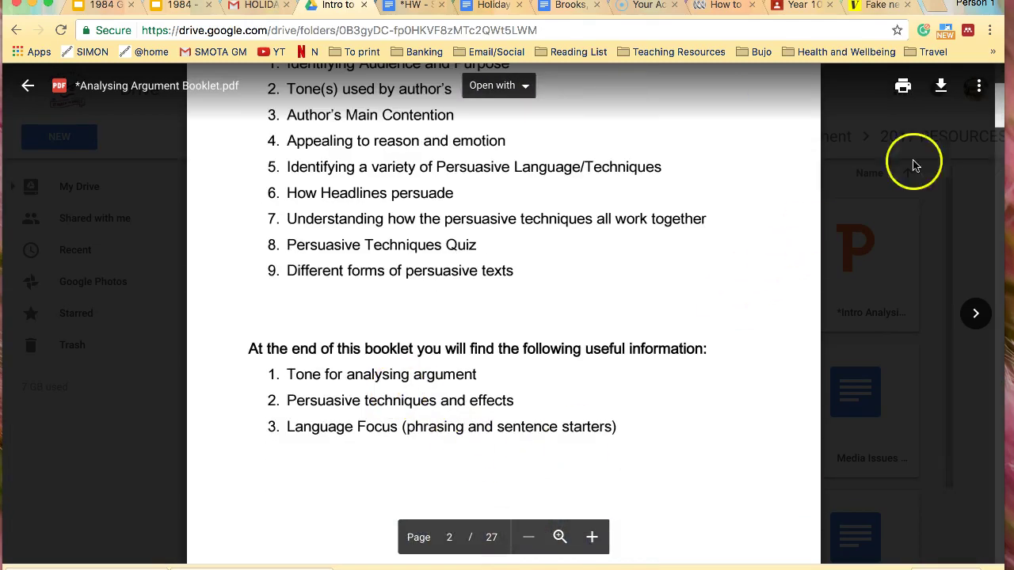
scroll(996, 168, "down", 1)
left_click_drag(997, 168, 970, 408)
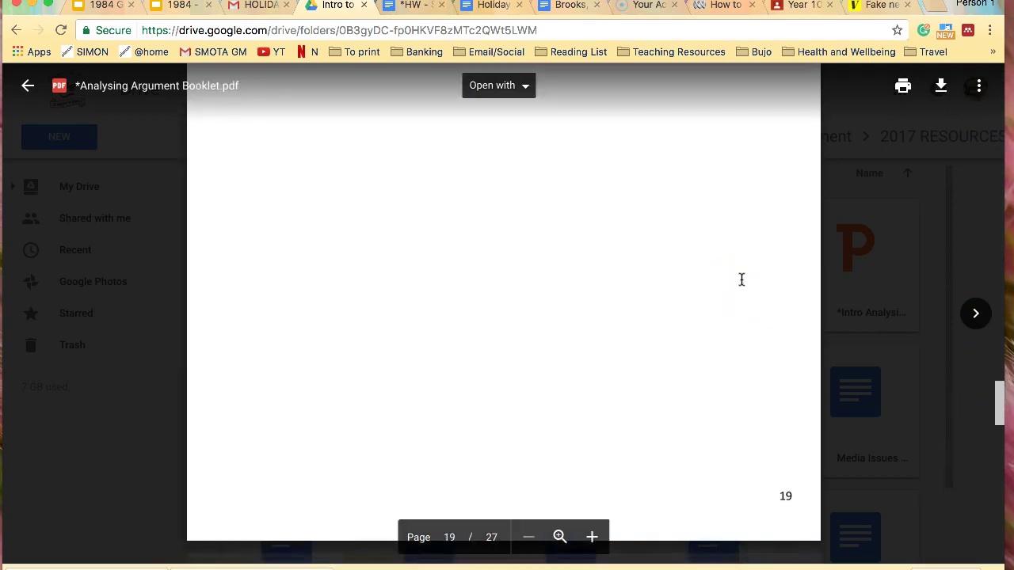
scroll(741, 280, "down", 3)
scroll(742, 280, "down", 10)
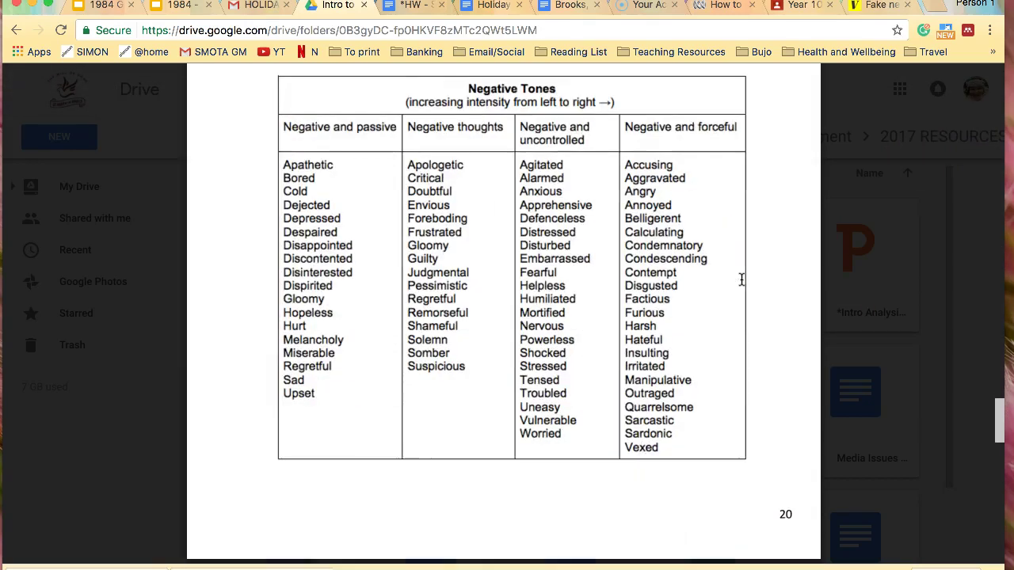
scroll(741, 279, "down", 10)
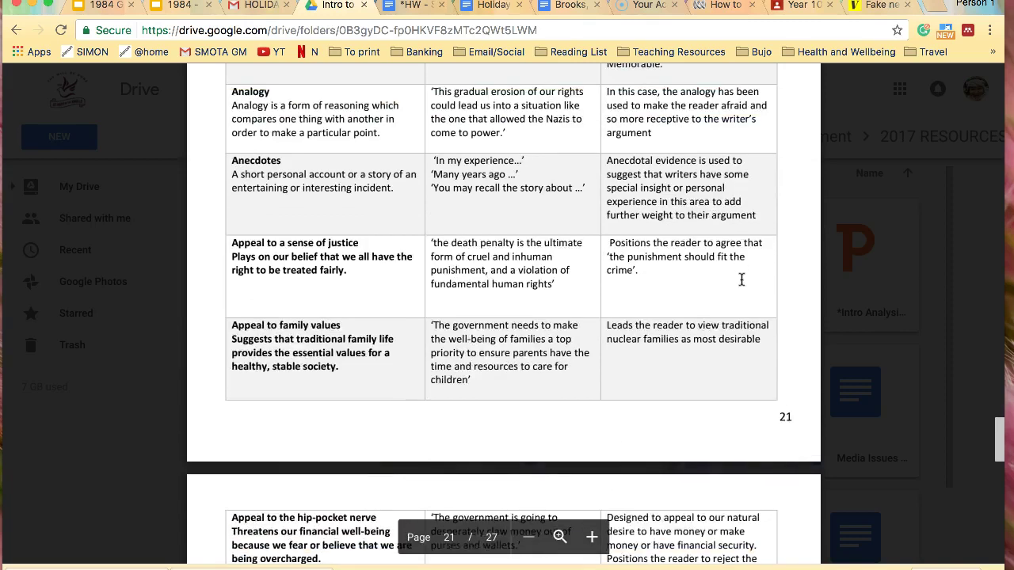
scroll(671, 207, "up", 3)
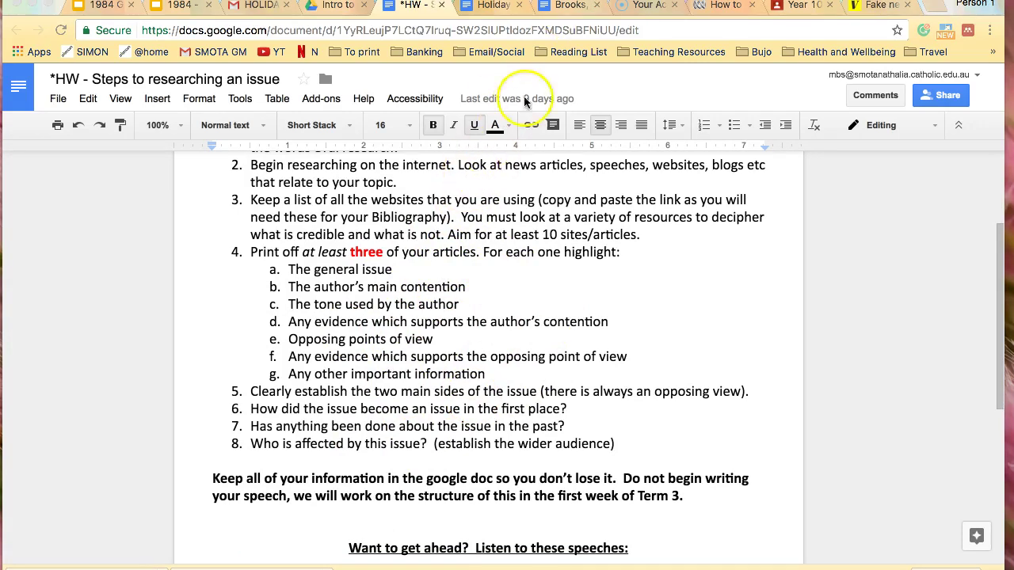
Compare the Holiday Research template with the student's oral presentation research doc
left_click(569, 6)
left_click(488, 6)
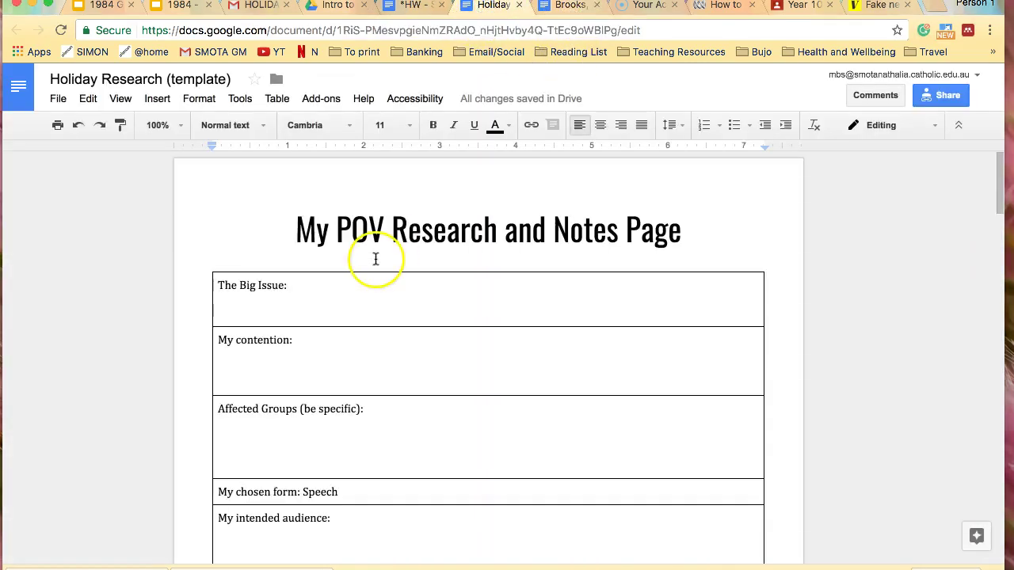
scroll(374, 260, "down", 3)
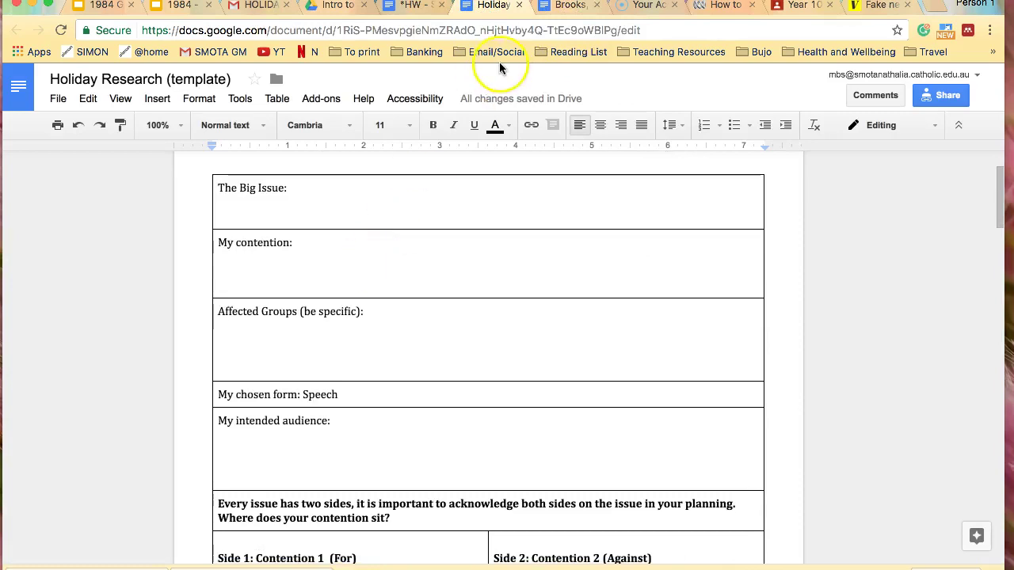
left_click(573, 6)
scroll(407, 381, "up", 10)
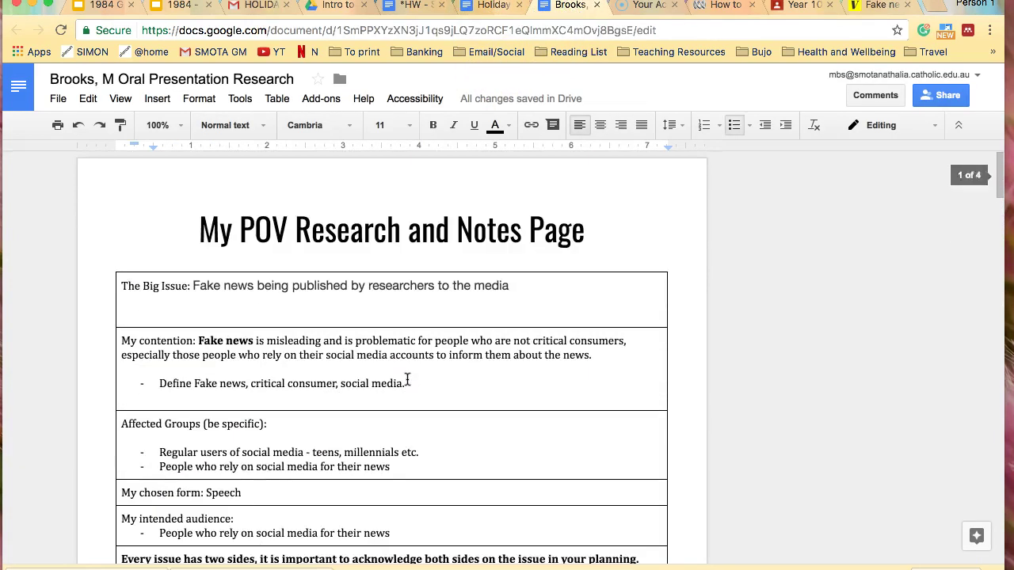
scroll(407, 380, "down", 15)
left_click(300, 268)
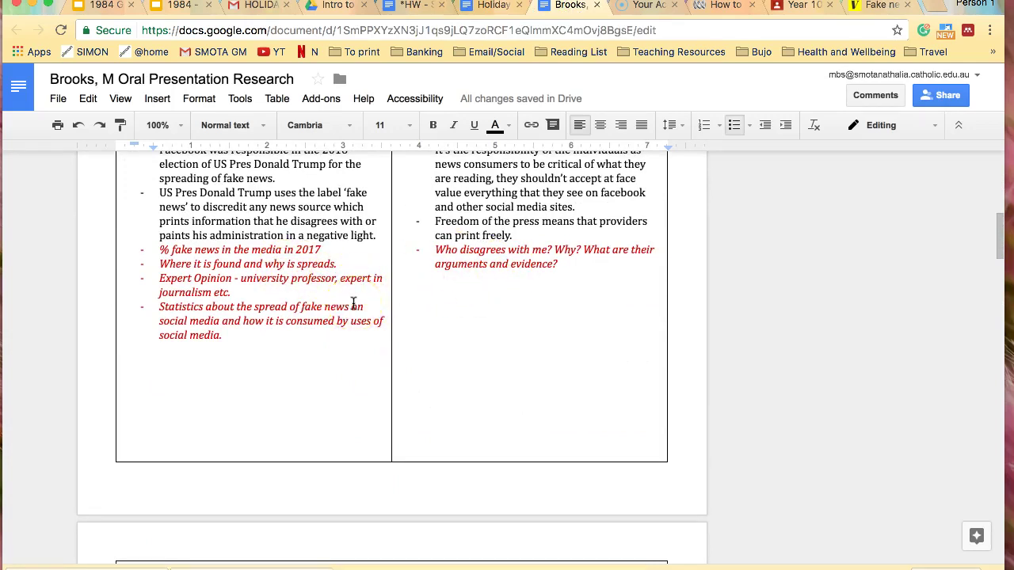
Check the research-steps homework, then scroll the research doc to the Argument 1–3 outline
scroll(353, 303, "down", 7)
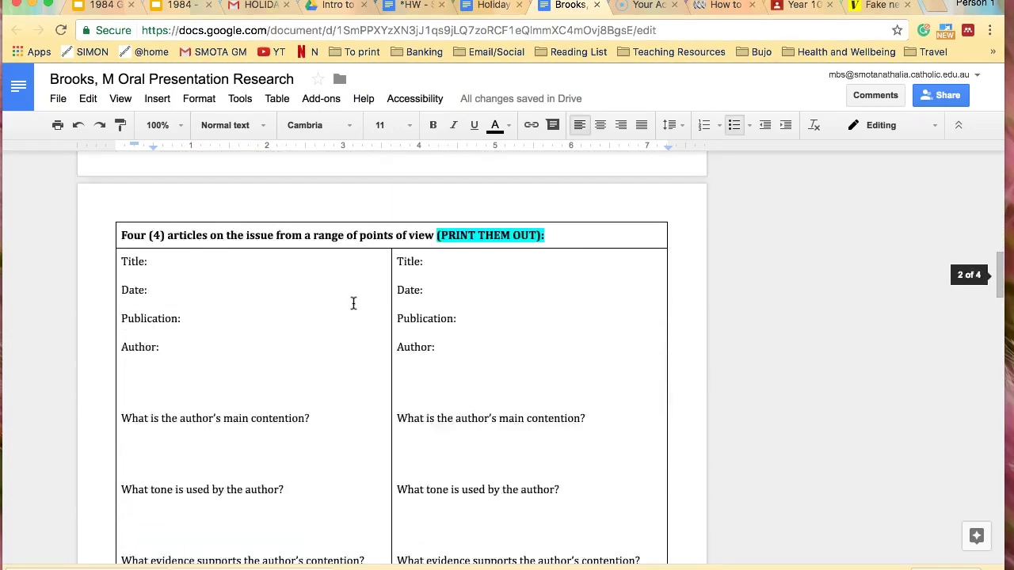
scroll(362, 474, "down", 7)
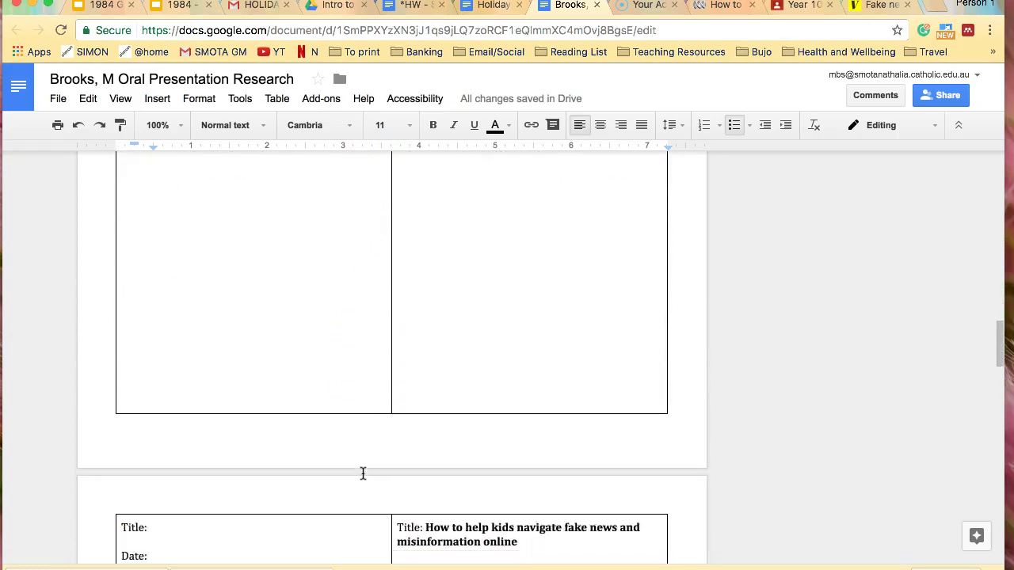
left_click(450, 7)
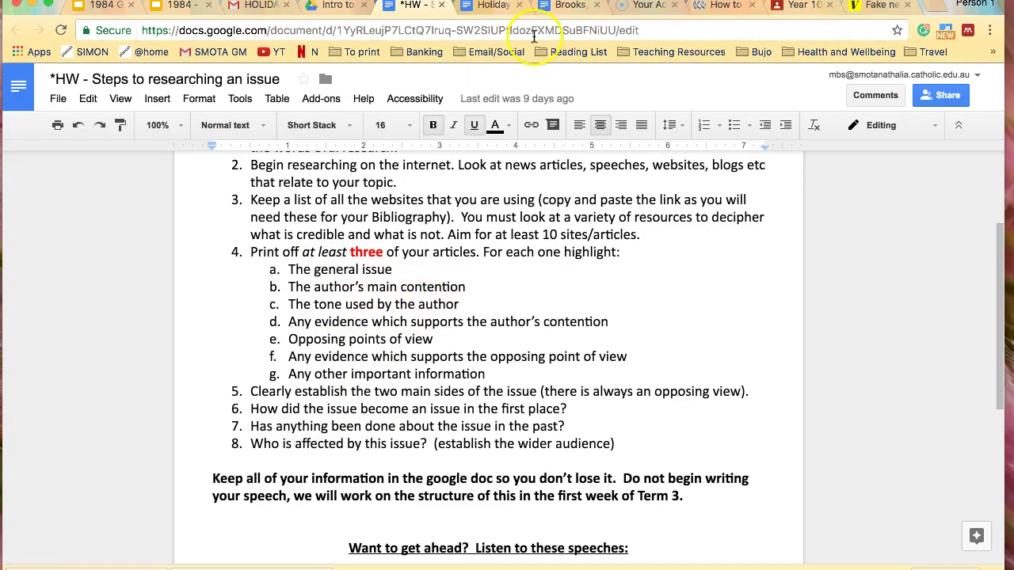
left_click(567, 7)
scroll(328, 389, "down", 15)
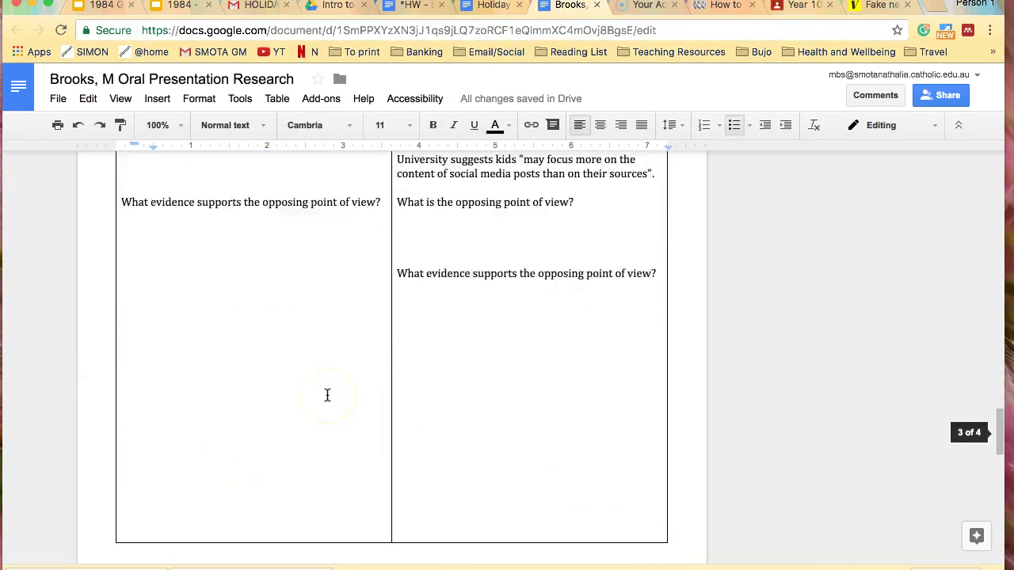
scroll(328, 389, "down", 5)
scroll(327, 389, "up", 2)
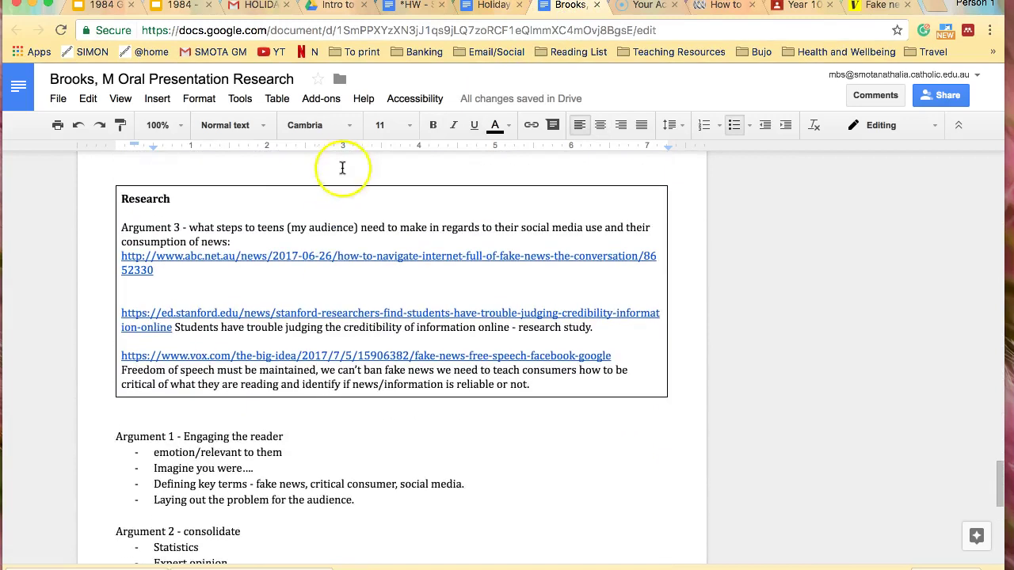
scroll(304, 355, "down", 4)
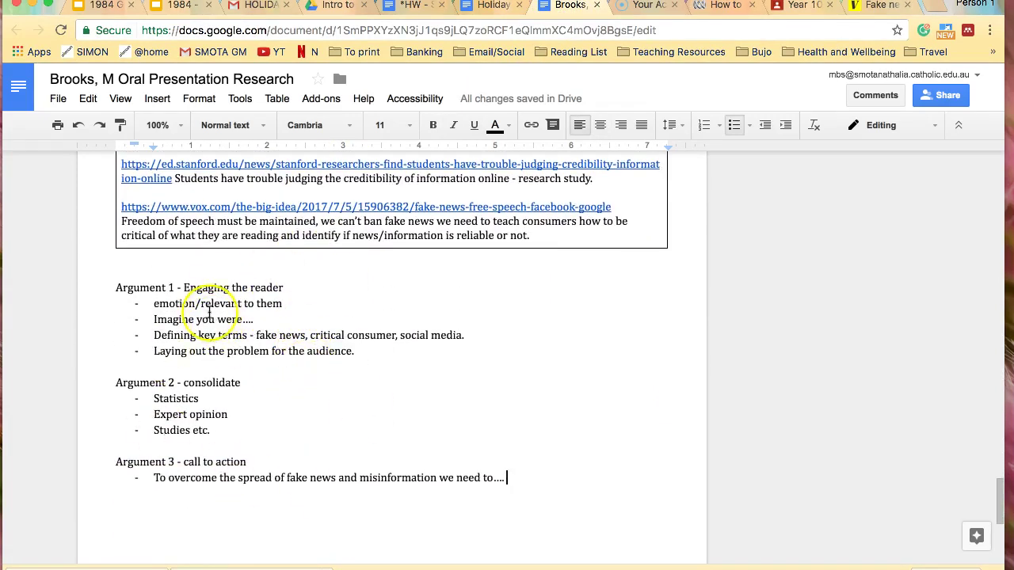